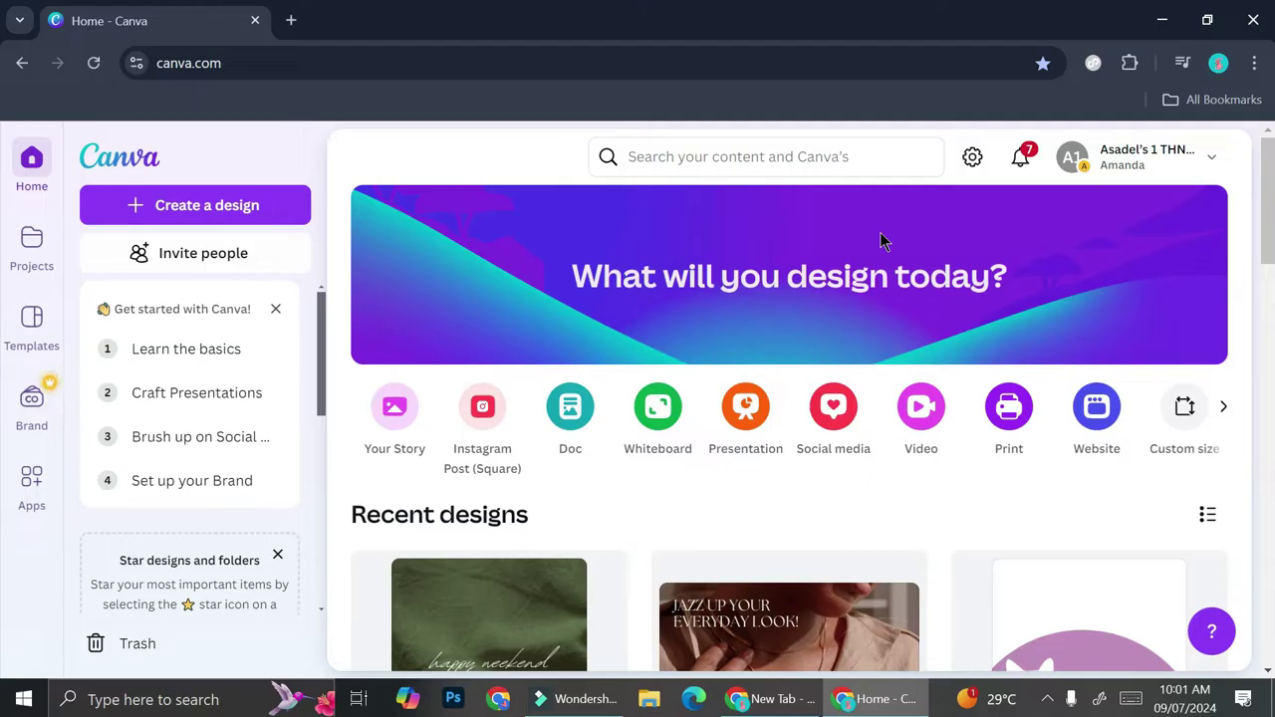
Create a new blank design of the Video type
{"action": "left_click", "coordinate": [282, 215]}
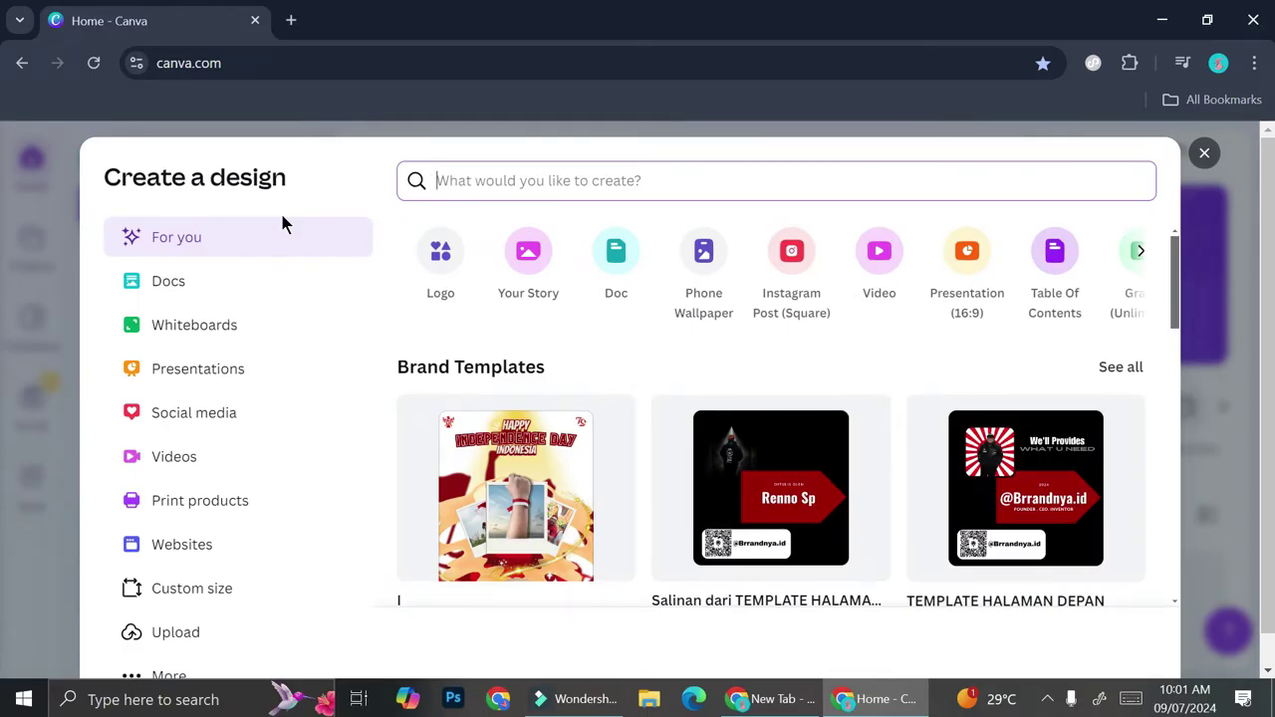
{"action": "left_click", "coordinate": [879, 255]}
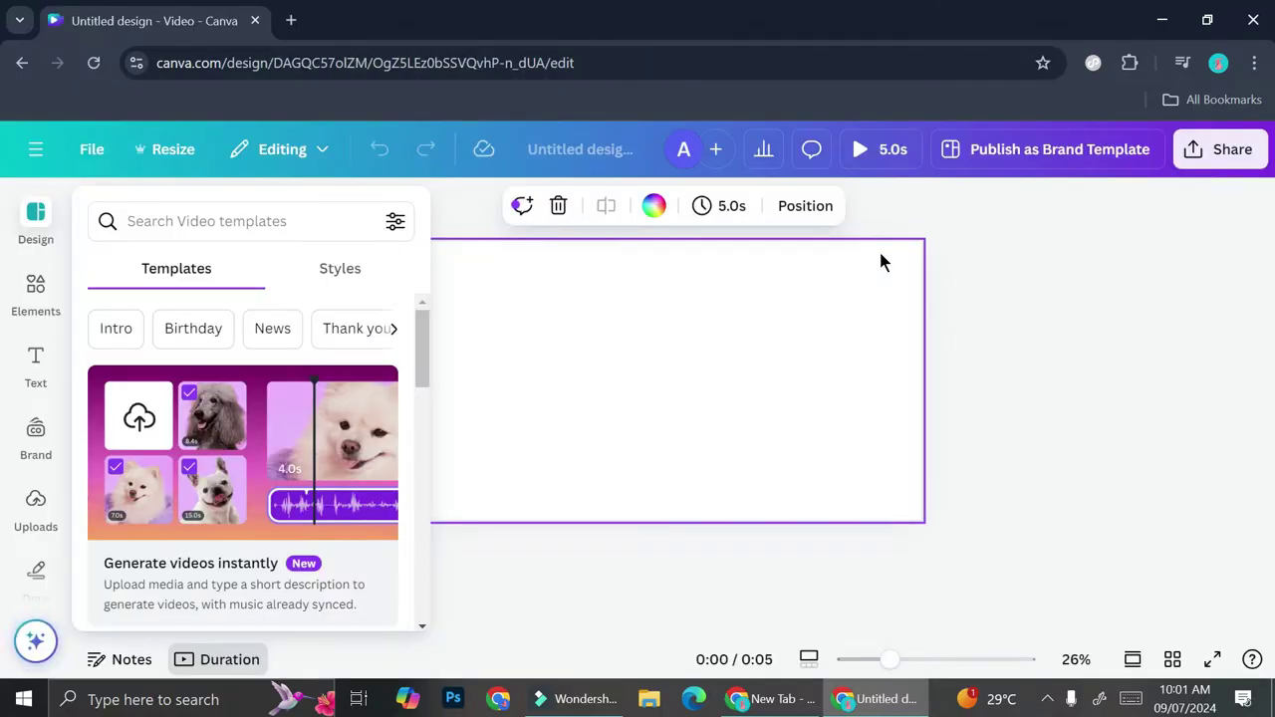
{"action": "left_click", "coordinate": [1050, 309]}
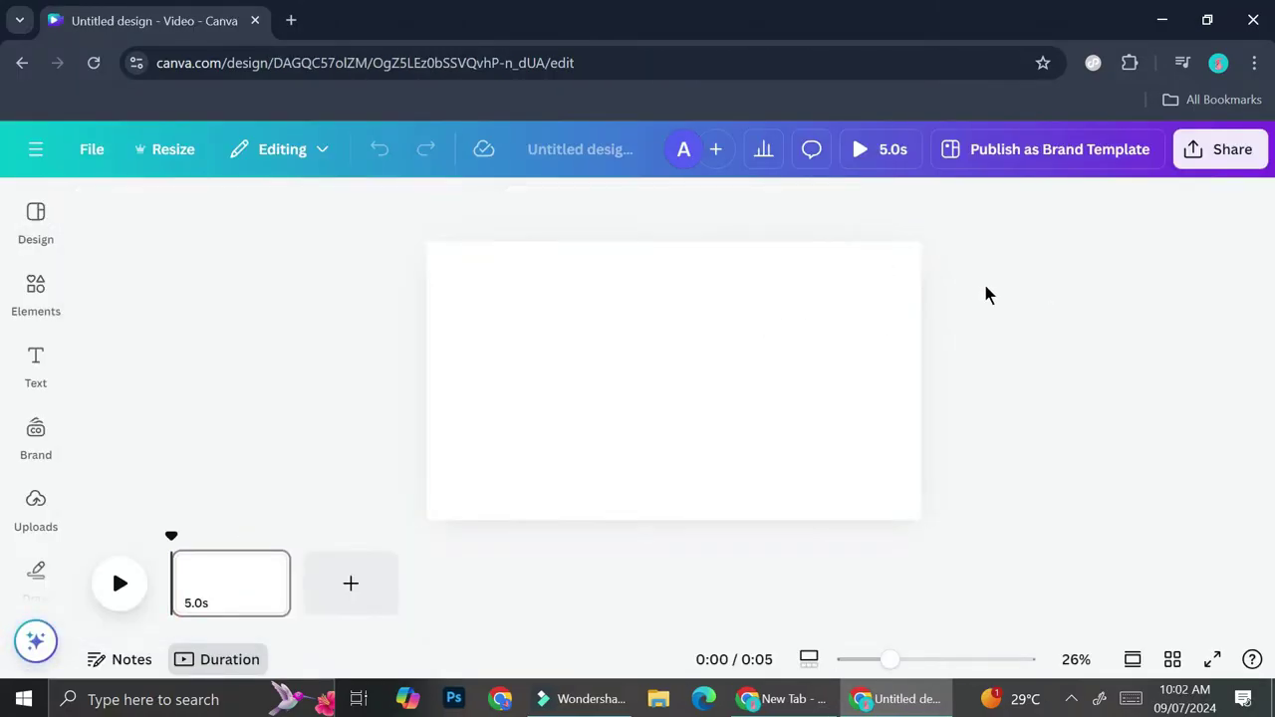
Search the elements library for "synthwave" and show only video results
{"action": "left_click", "coordinate": [35, 289]}
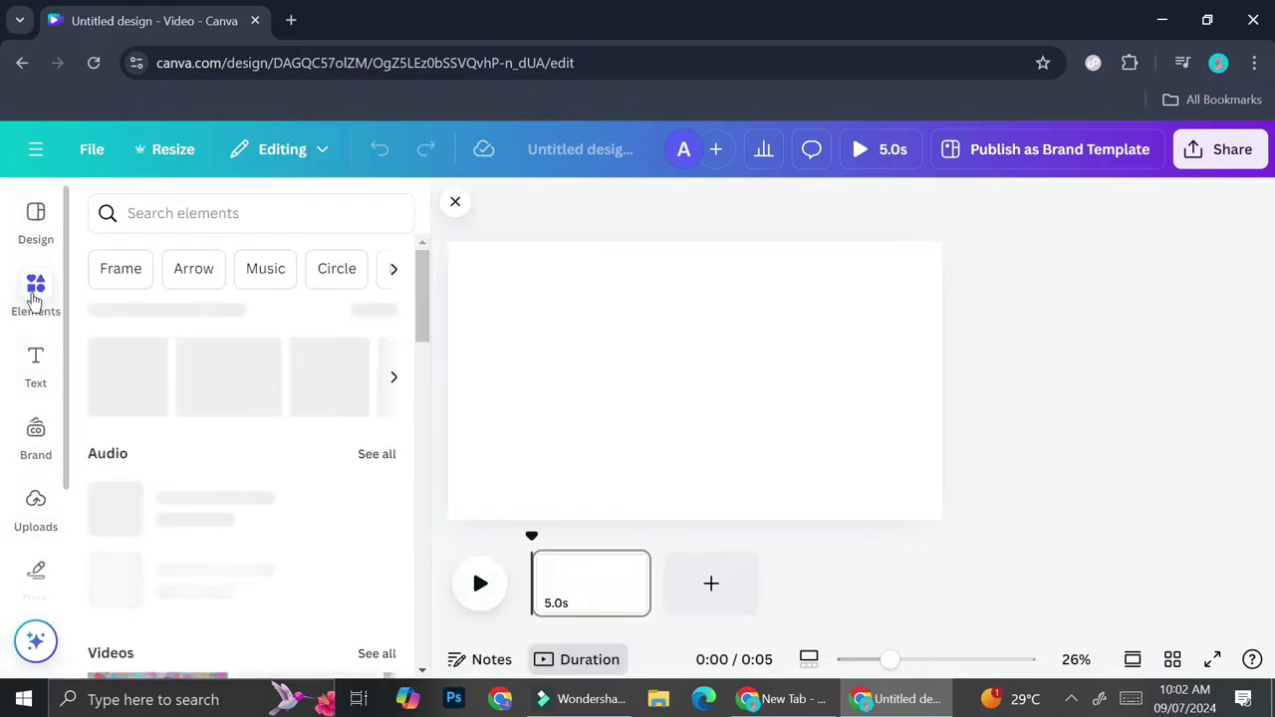
{"action": "left_click", "coordinate": [176, 206]}
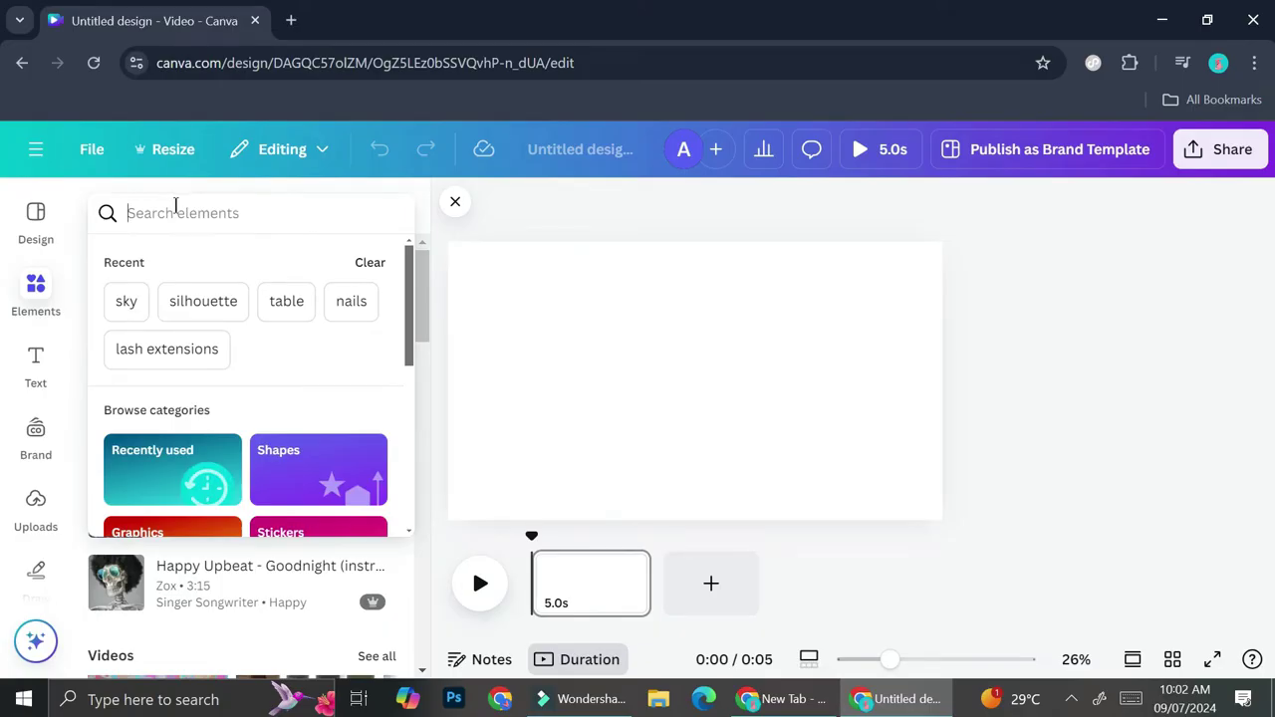
{"action": "type", "text": "synt"}
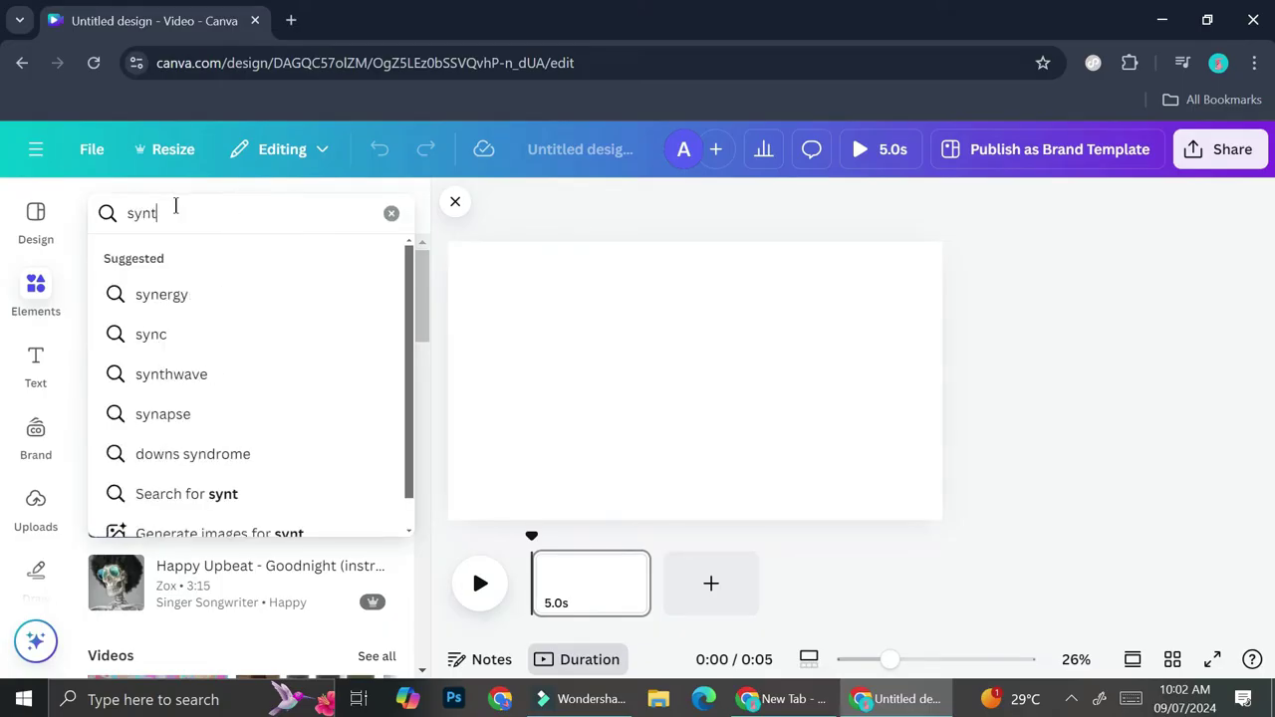
{"action": "left_click", "coordinate": [199, 294]}
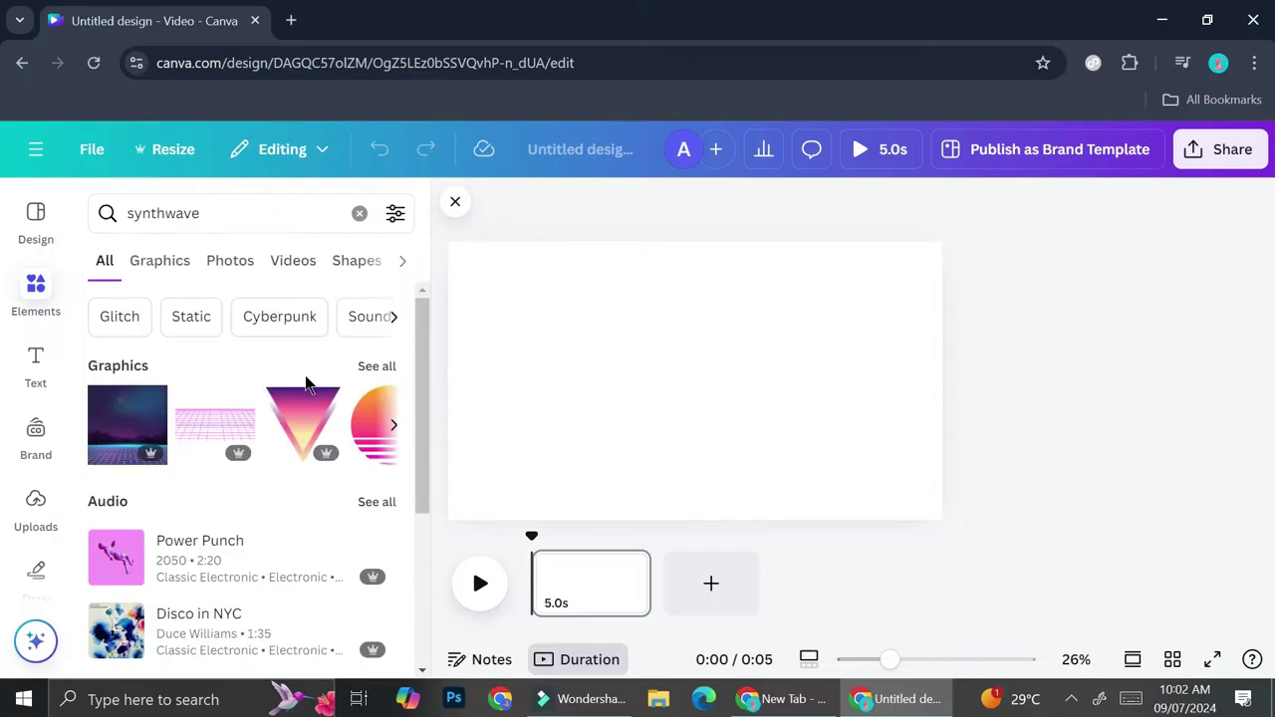
{"action": "left_click", "coordinate": [295, 278]}
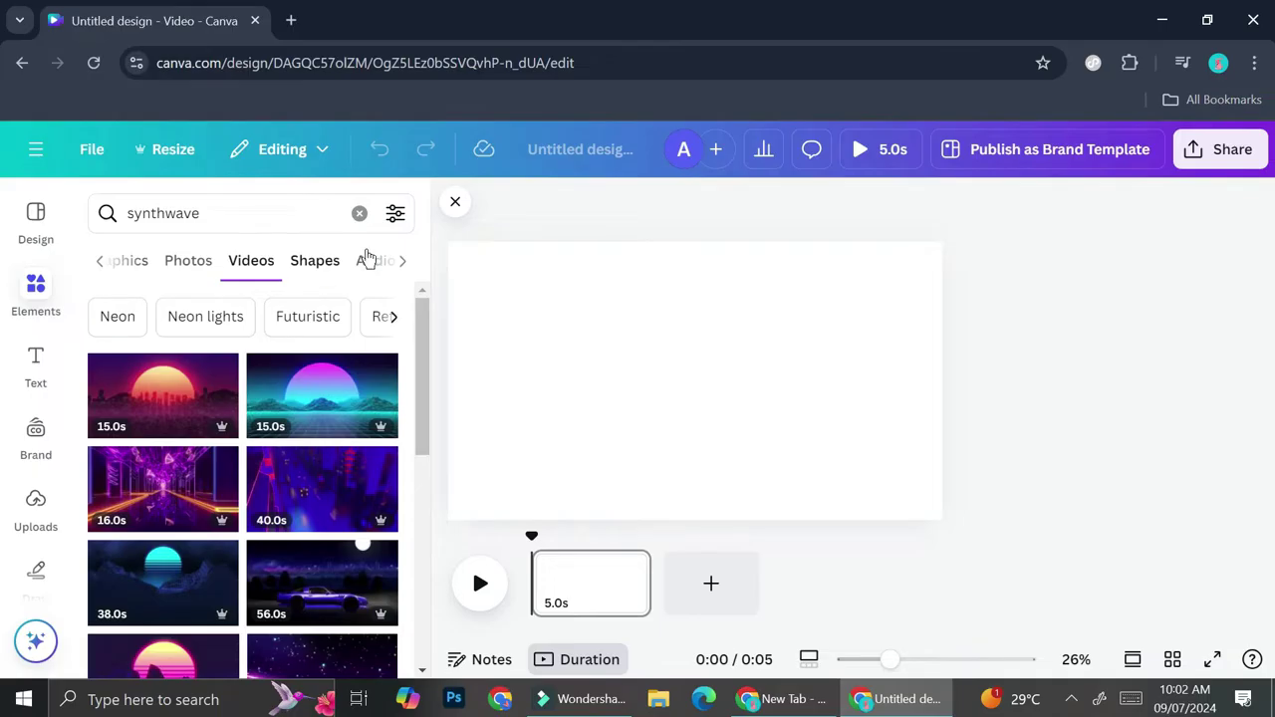
{"action": "left_click", "coordinate": [403, 229]}
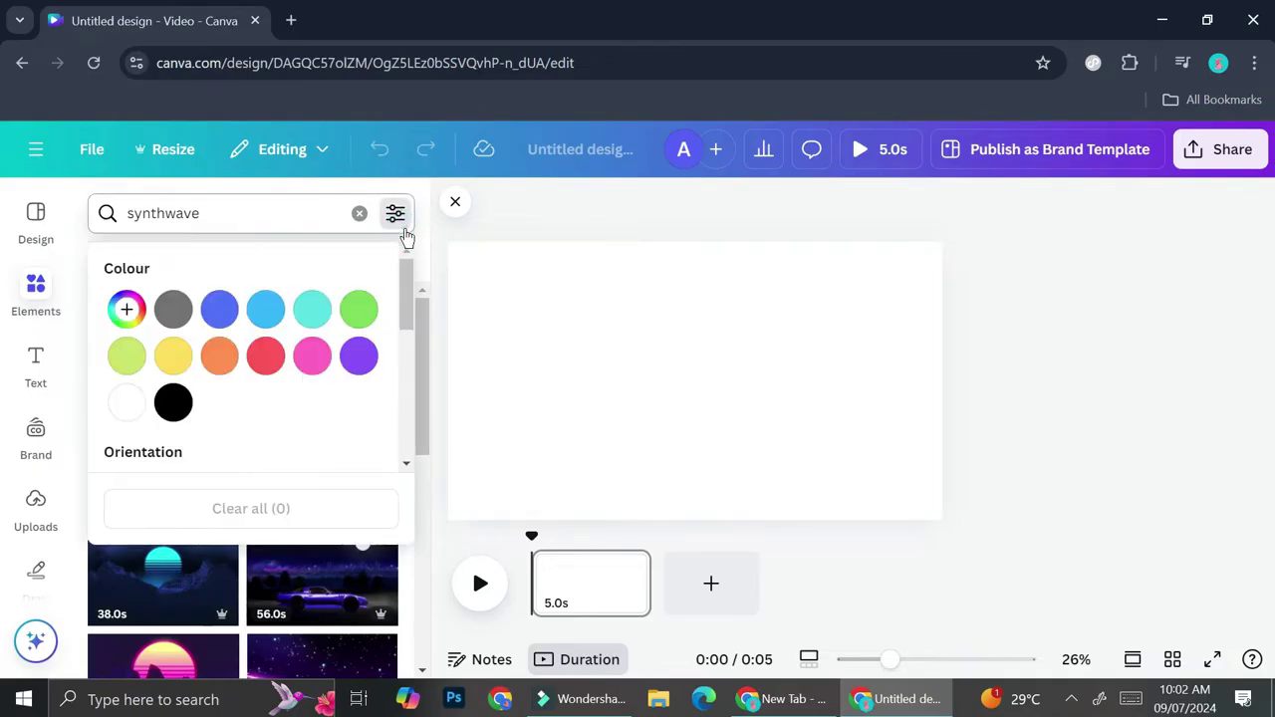
{"action": "scroll", "coordinate": [247, 399], "scroll_direction": "down", "scroll_amount": 3}
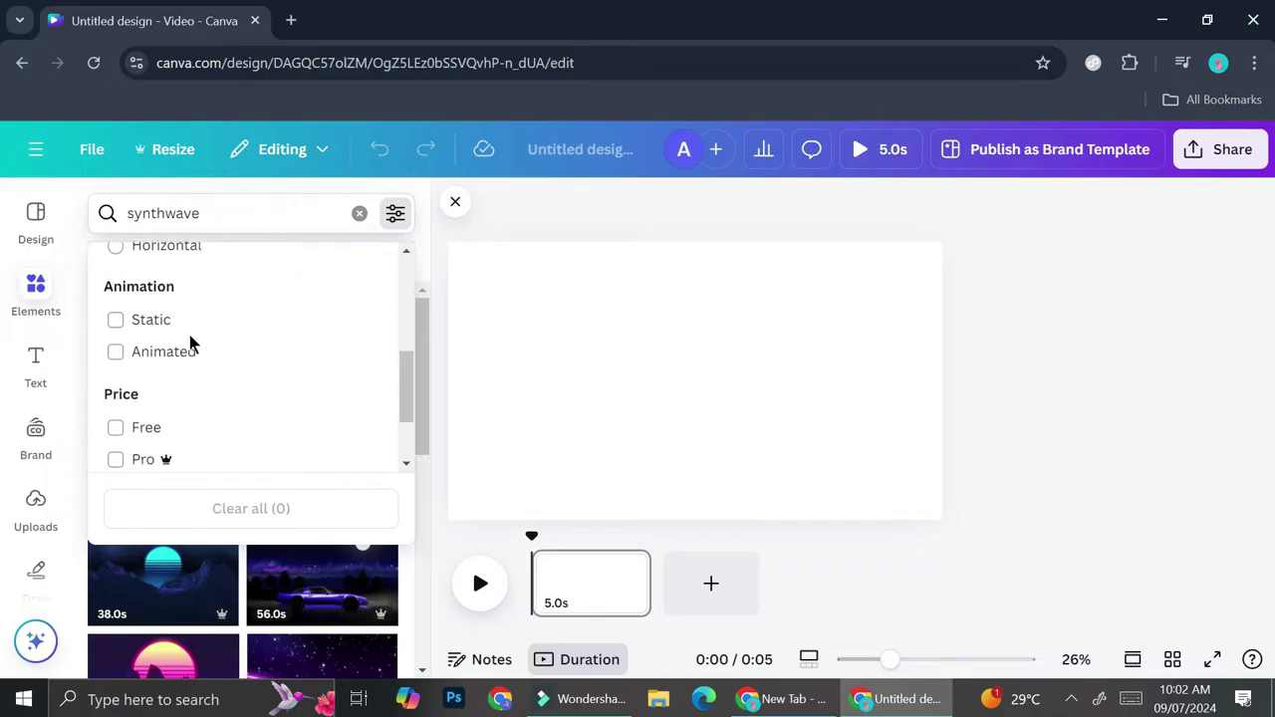
{"action": "scroll", "coordinate": [185, 354], "scroll_direction": "down", "scroll_amount": 1}
{"action": "left_click", "coordinate": [116, 327]}
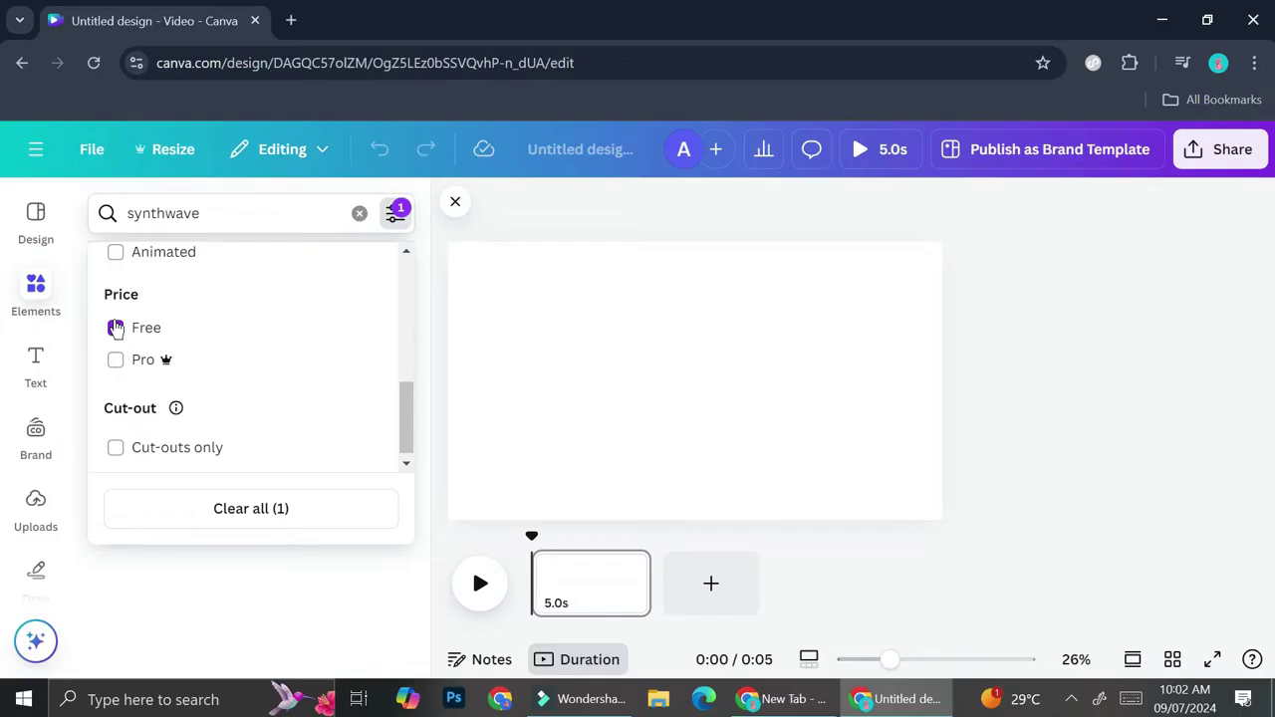
{"action": "left_click", "coordinate": [115, 328]}
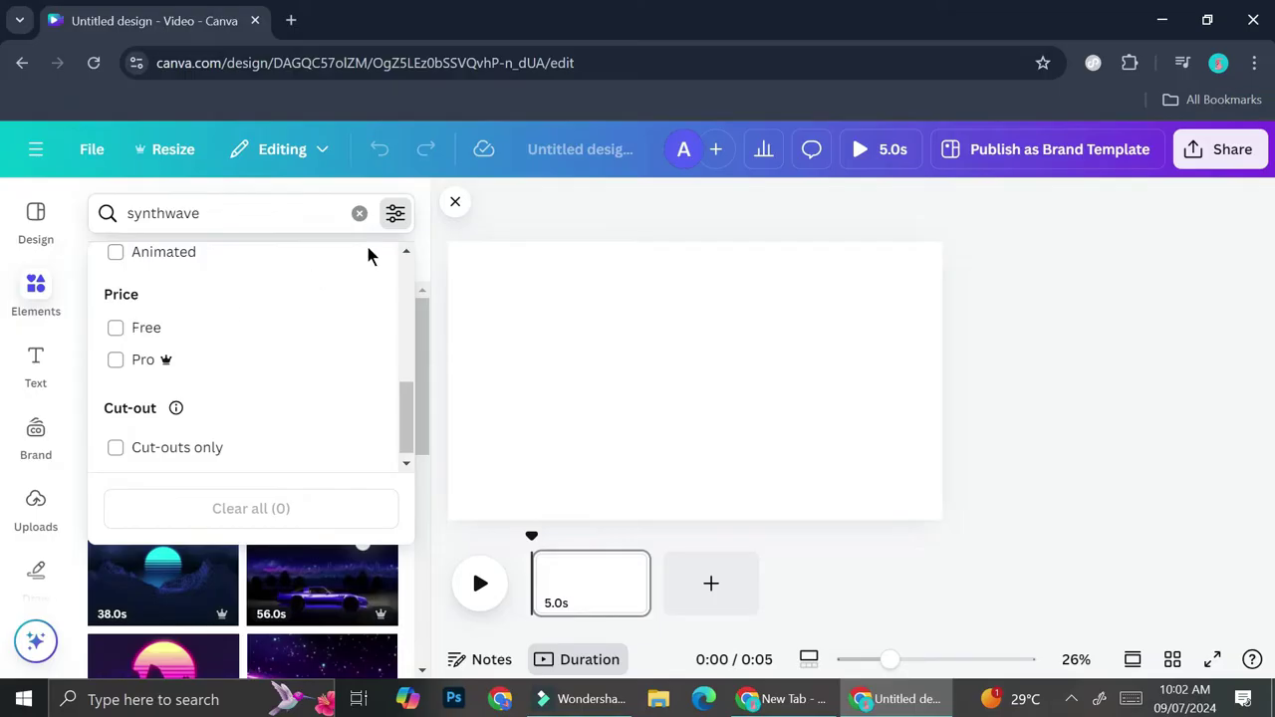
{"action": "left_click", "coordinate": [396, 215]}
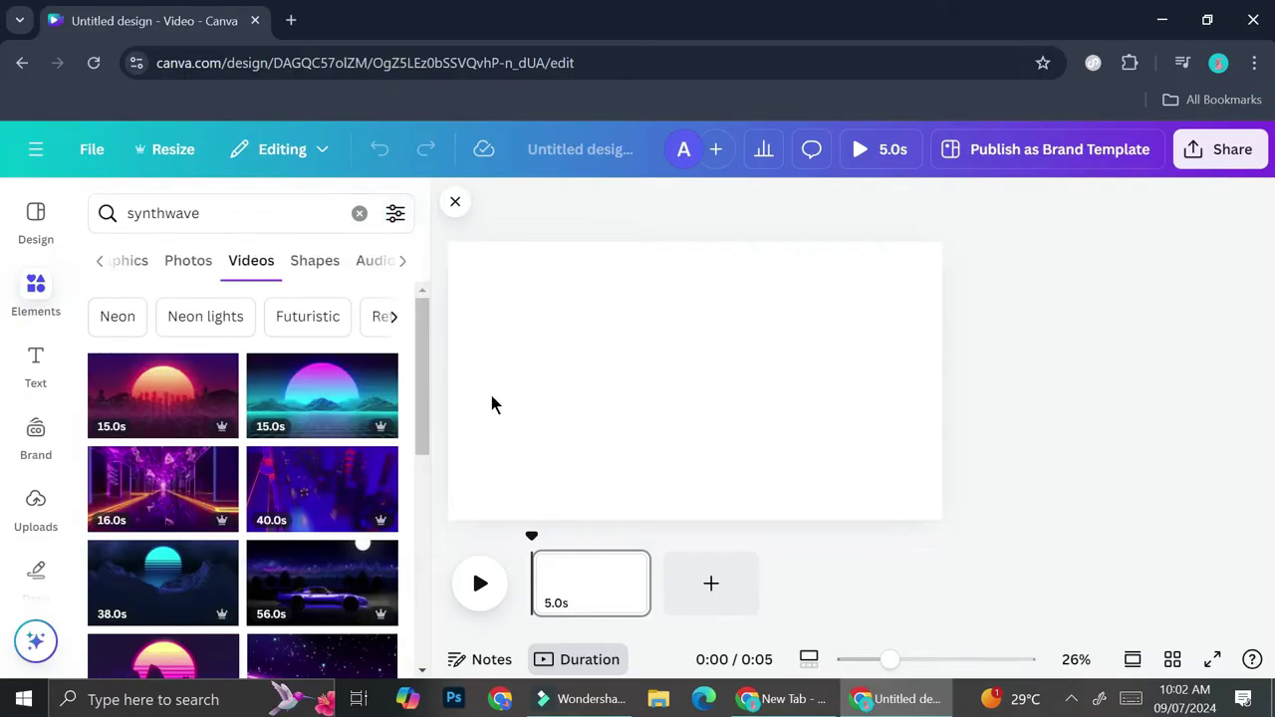
Add the 6-second purple wireframe city video to the page and enlarge it to fill the whole canvas
{"action": "scroll", "coordinate": [325, 435], "scroll_direction": "down", "scroll_amount": 3}
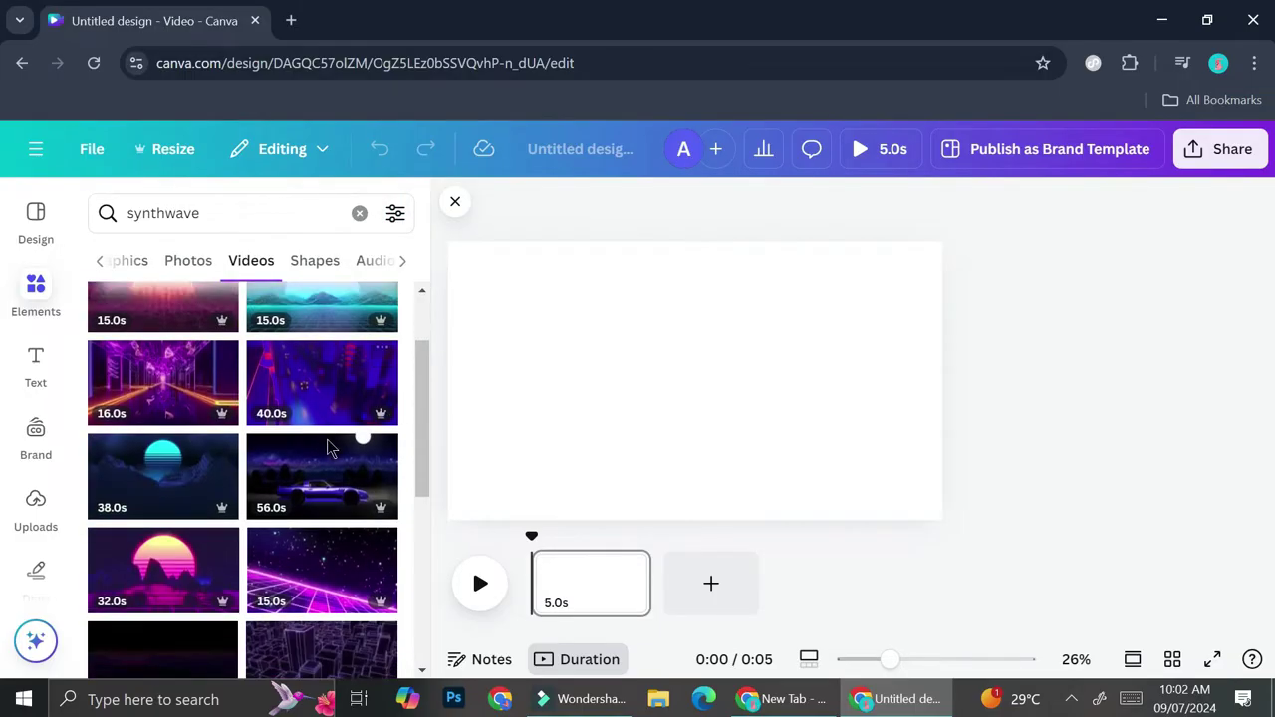
{"action": "scroll", "coordinate": [359, 464], "scroll_direction": "down", "scroll_amount": 1}
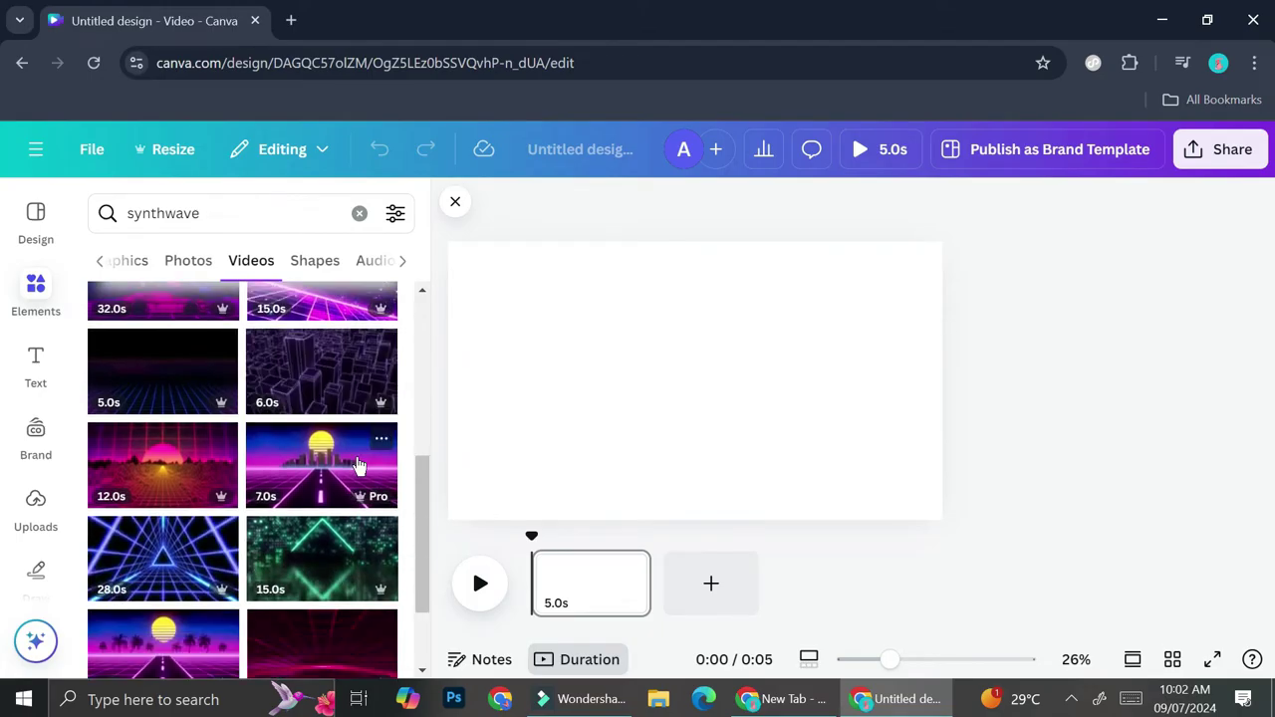
{"action": "scroll", "coordinate": [302, 520], "scroll_direction": "down", "scroll_amount": 1}
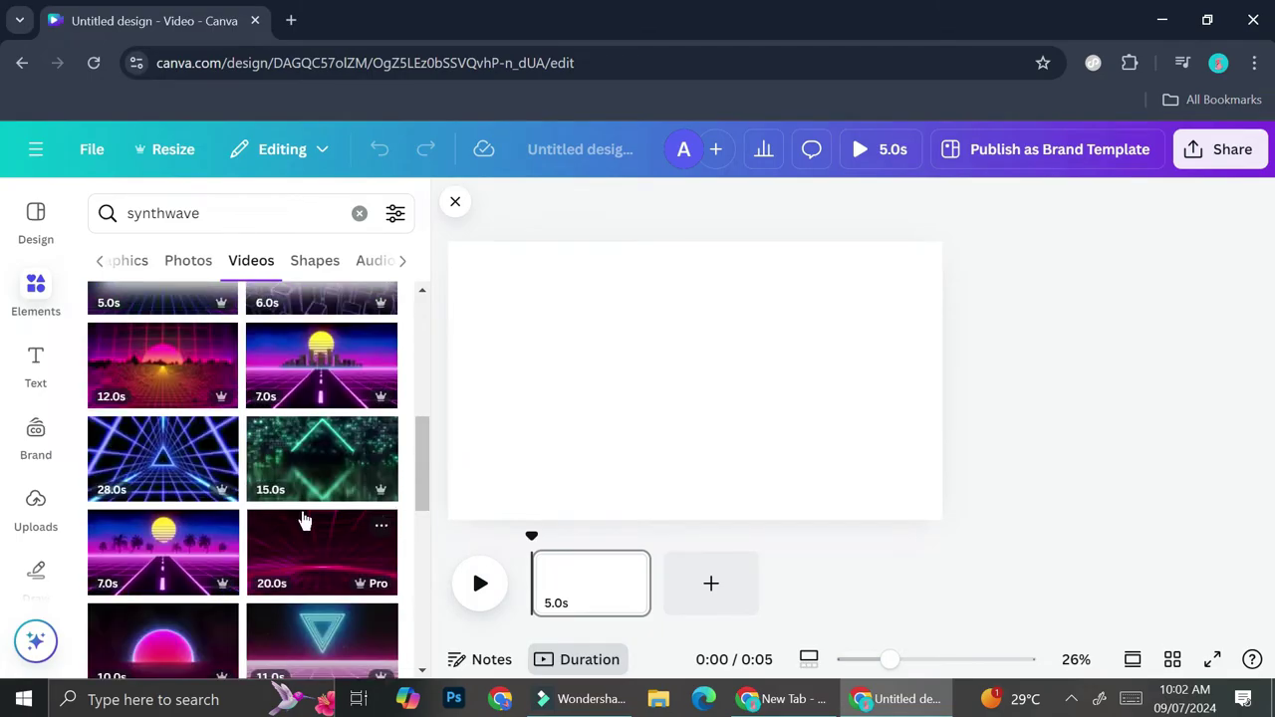
{"action": "scroll", "coordinate": [304, 519], "scroll_direction": "down", "scroll_amount": 2}
{"action": "scroll", "coordinate": [302, 521], "scroll_direction": "down", "scroll_amount": 1}
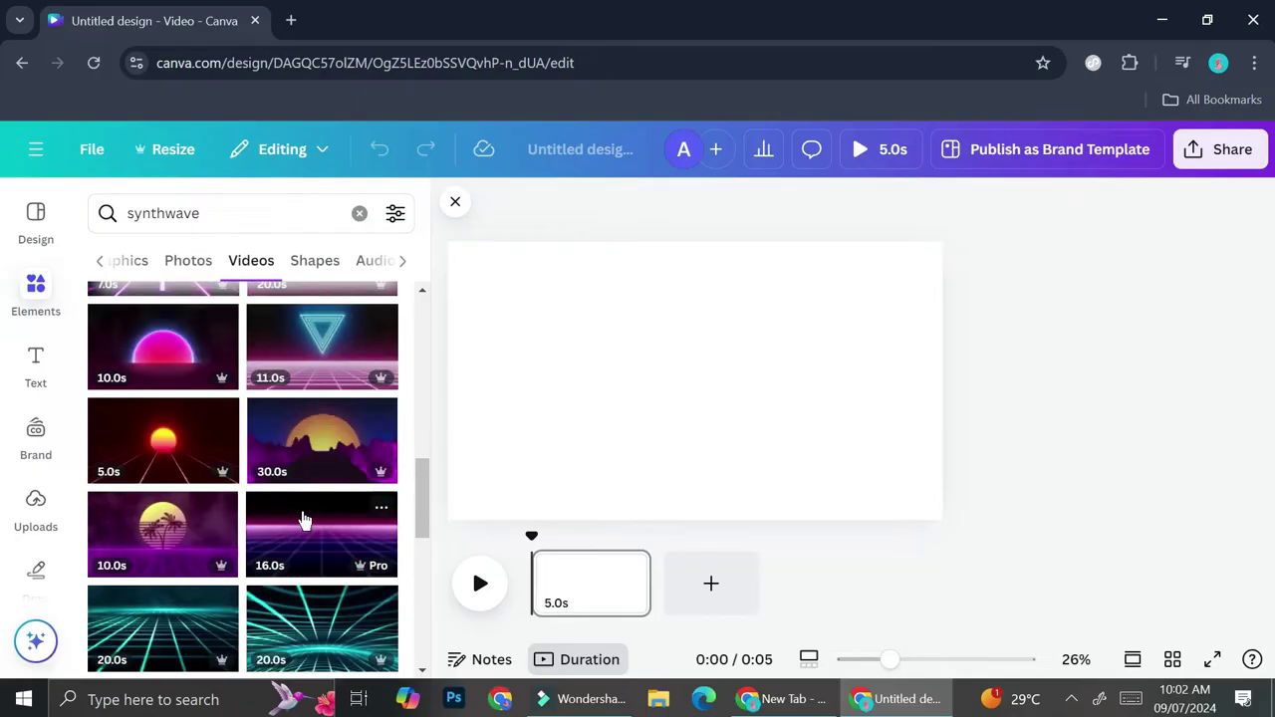
{"action": "scroll", "coordinate": [302, 521], "scroll_direction": "up", "scroll_amount": 4}
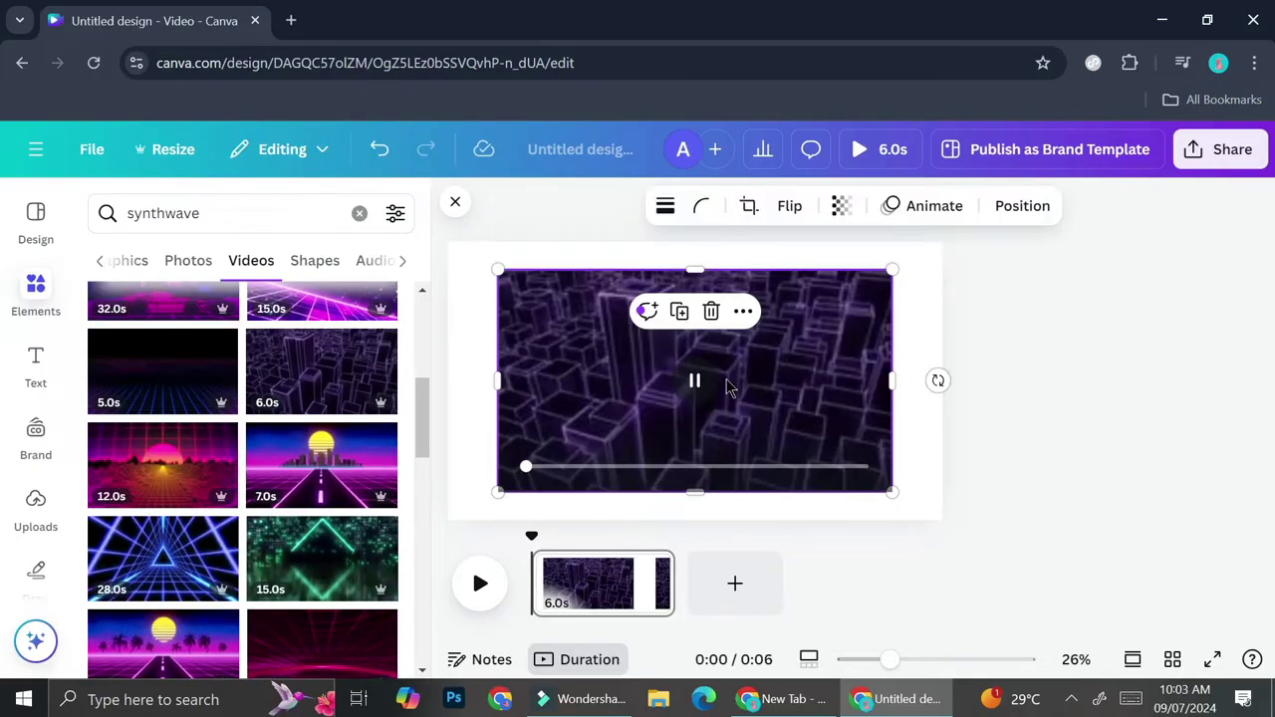
{"action": "left_click_drag", "start_coordinate": [843, 464], "coordinate": [941, 521]}
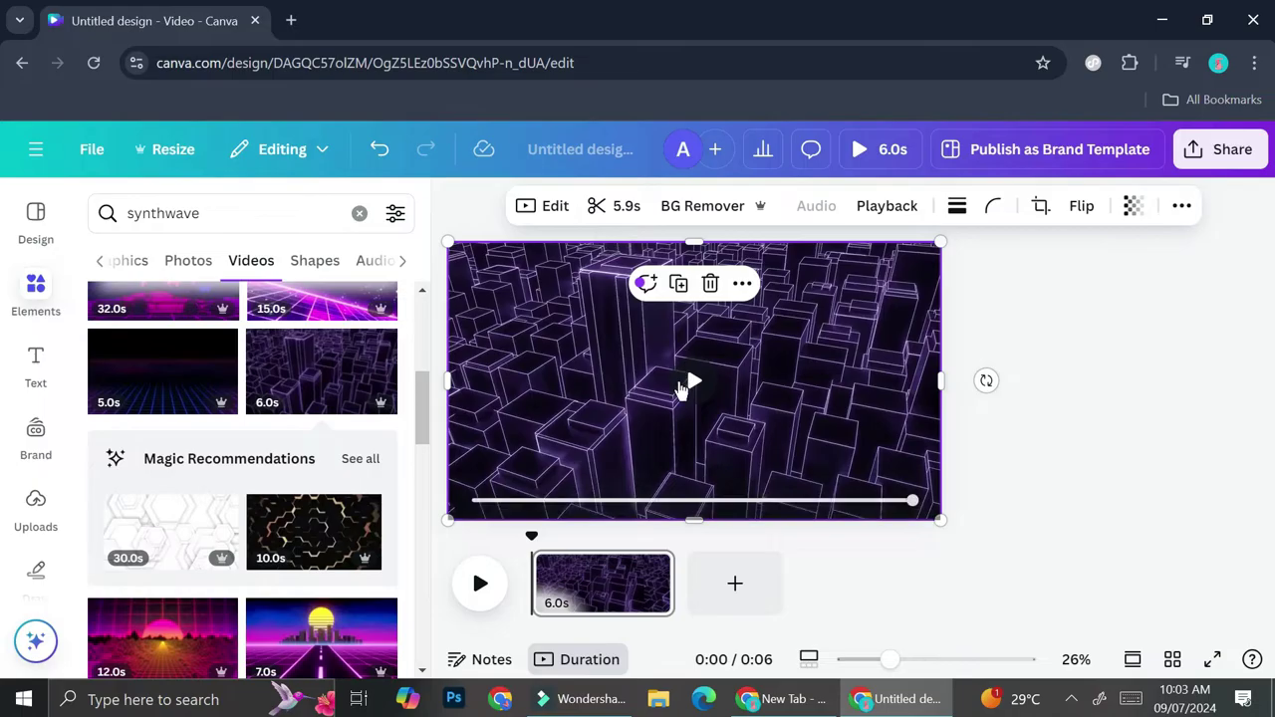
Duplicate the city video page twice to make three consecutive 6-second pages
{"action": "left_click", "coordinate": [630, 583]}
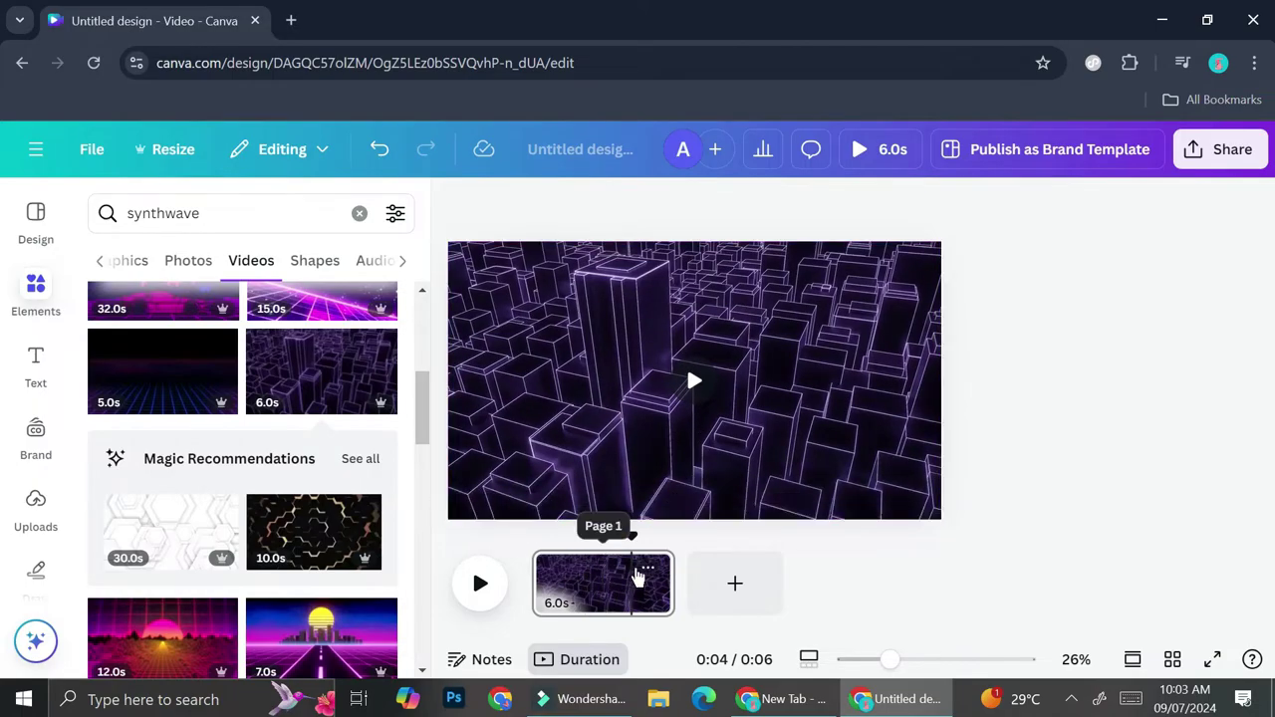
{"action": "left_click", "coordinate": [647, 567]}
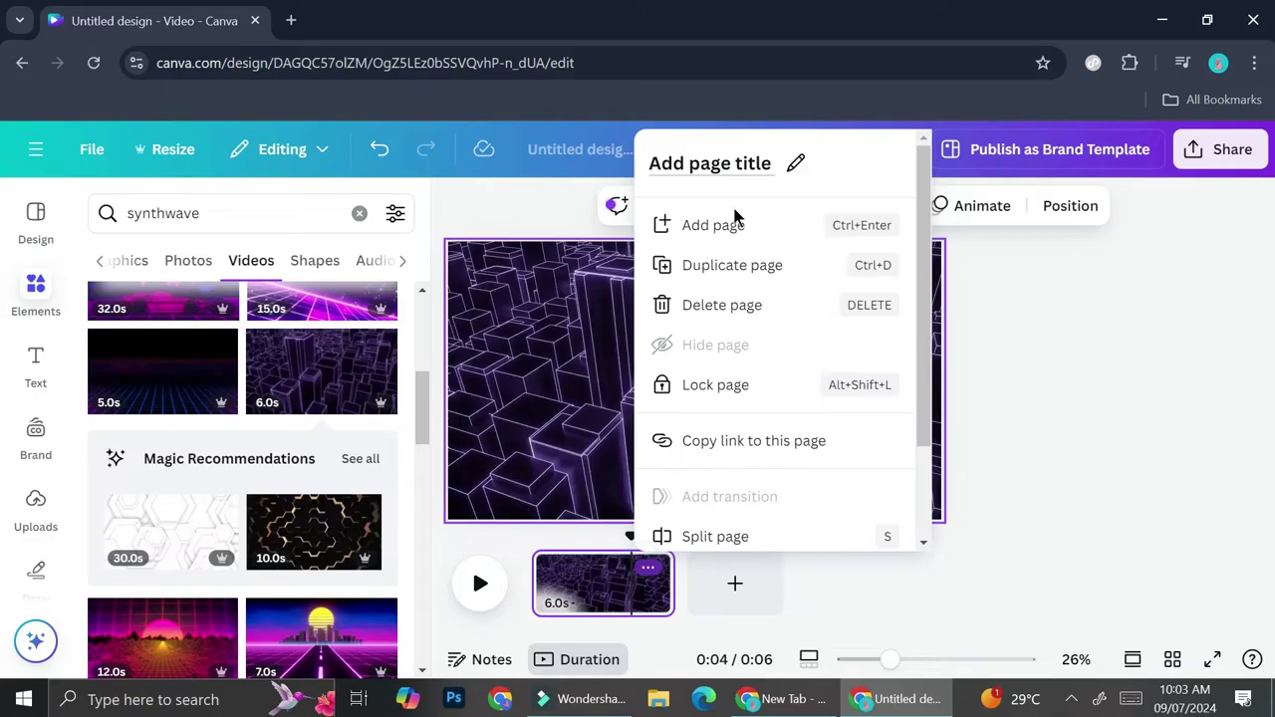
{"action": "left_click", "coordinate": [734, 265]}
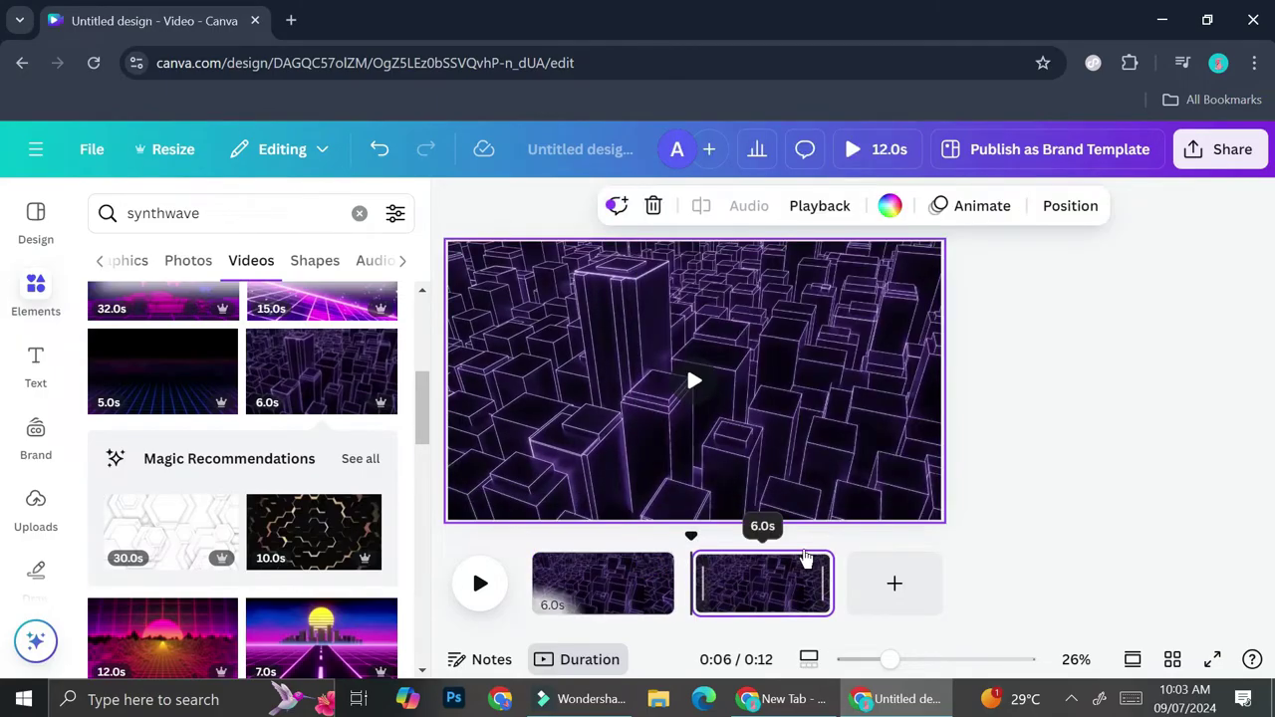
{"action": "left_click", "coordinate": [912, 582]}
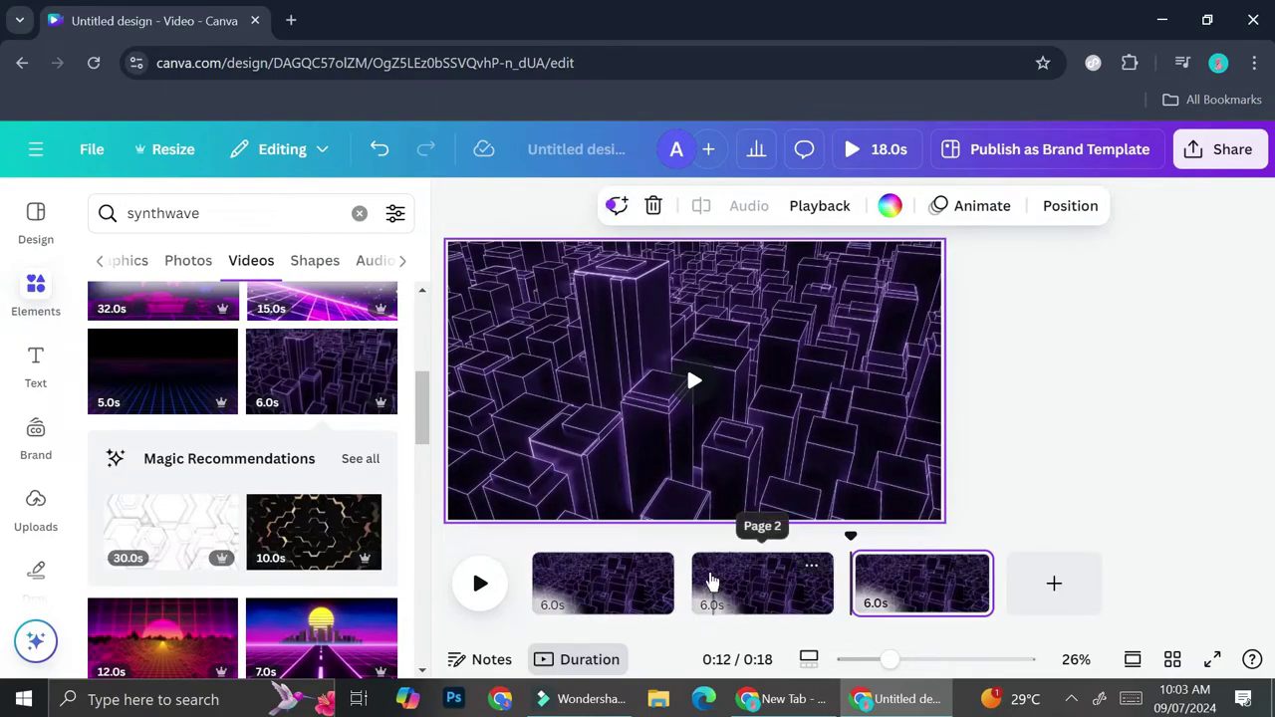
Replace the element search with "audio wave" and show only graphics
{"action": "mouse_move", "coordinate": [855, 309]}
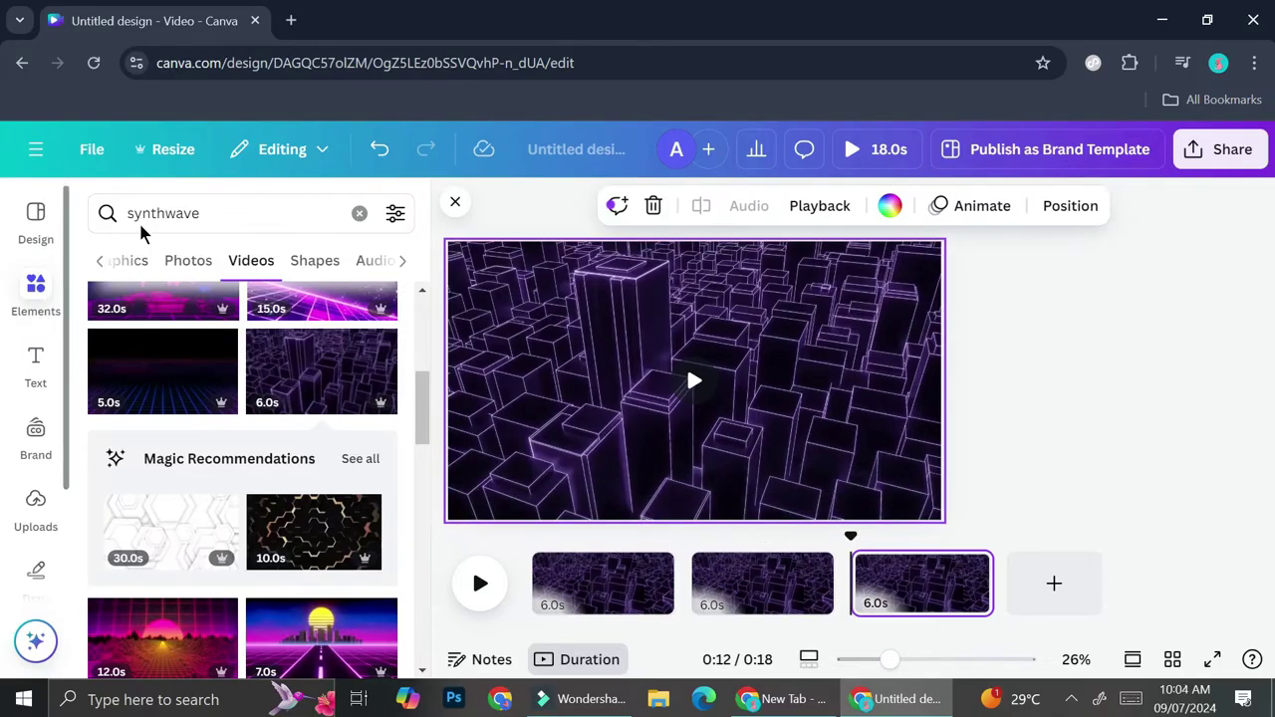
{"action": "left_click", "coordinate": [359, 213]}
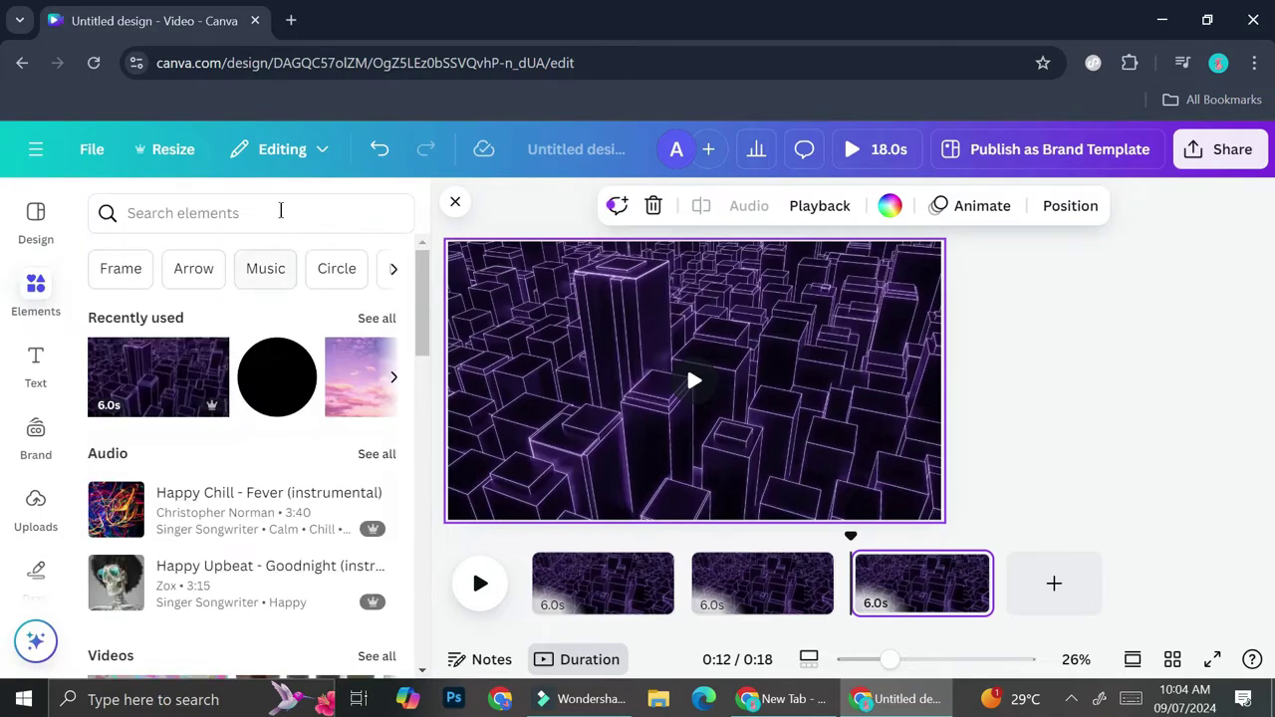
{"action": "left_click", "coordinate": [281, 211]}
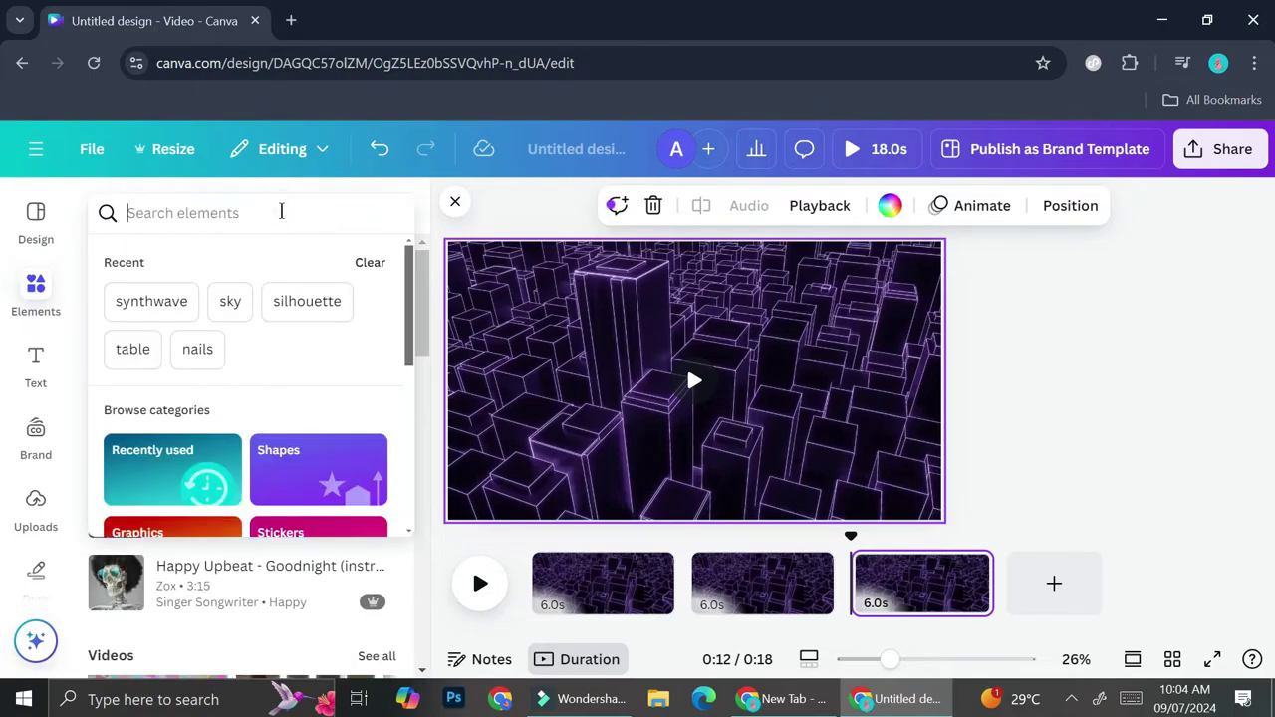
{"action": "type", "text": "audio wave"}
{"action": "key", "text": "Return"}
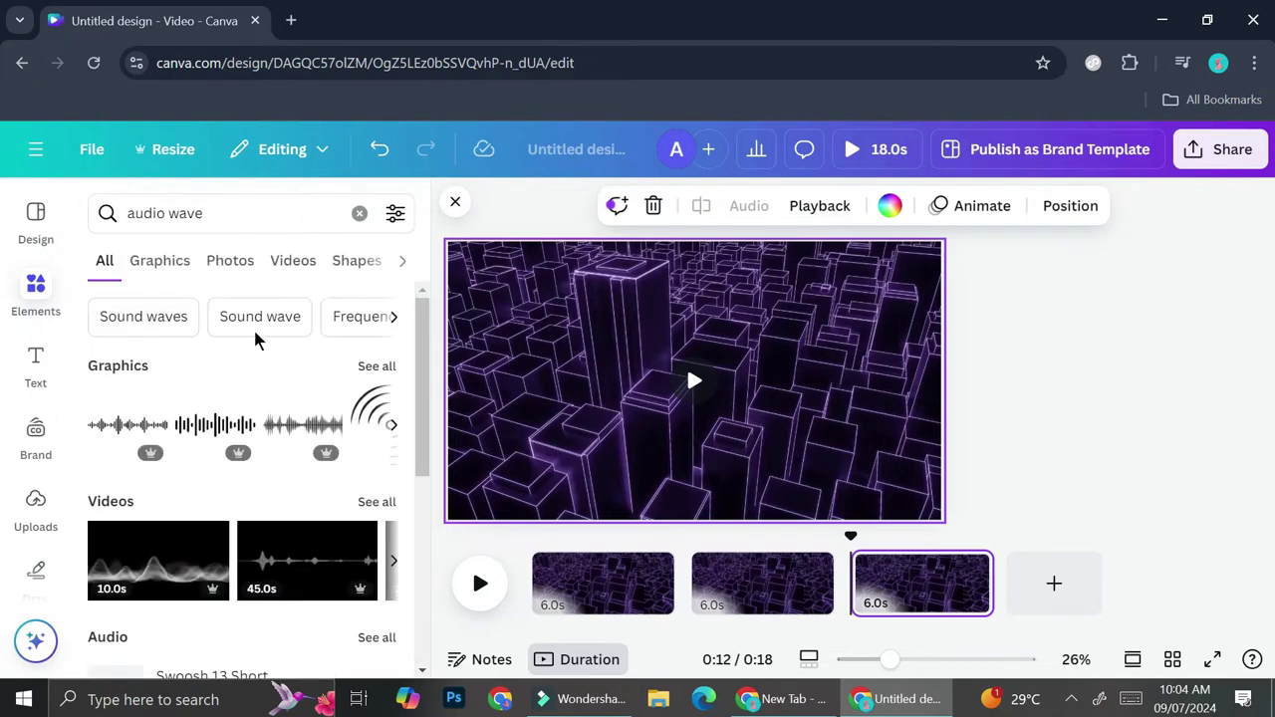
{"action": "left_click", "coordinate": [159, 260]}
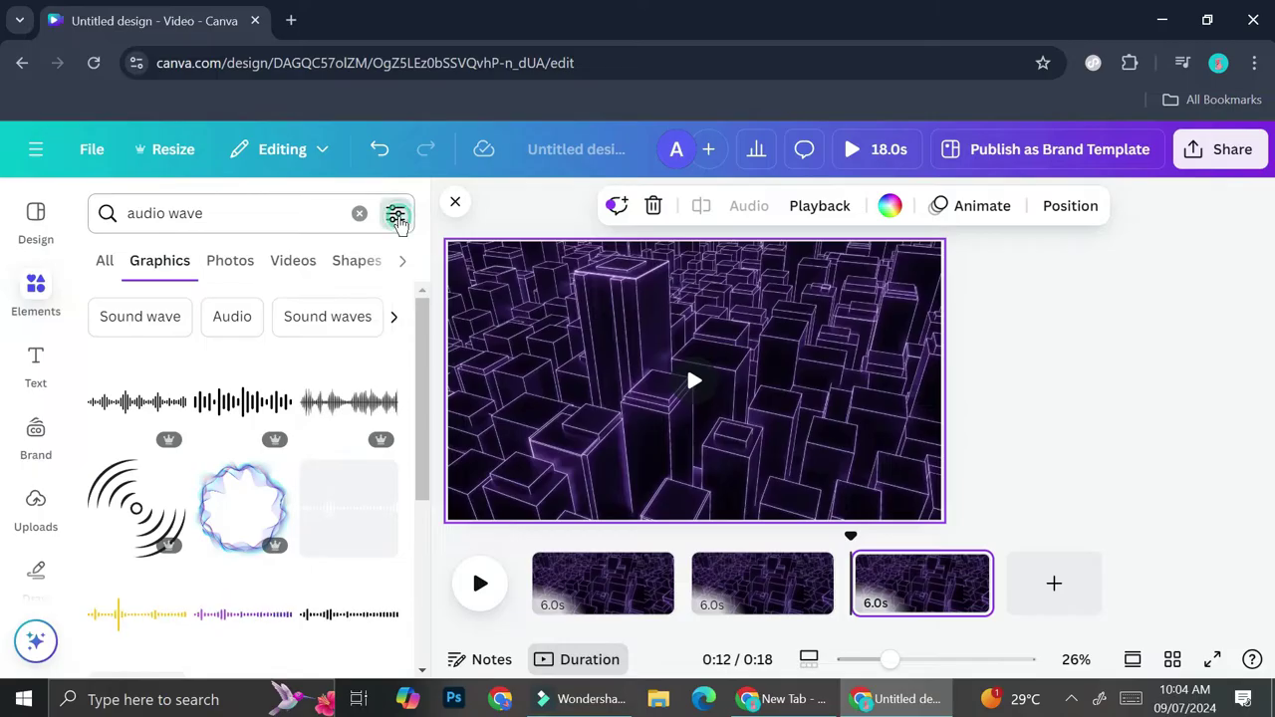
Filter the audio wave graphics to Animated only
{"action": "left_click", "coordinate": [395, 213]}
{"action": "scroll", "coordinate": [284, 412], "scroll_direction": "down", "scroll_amount": 1}
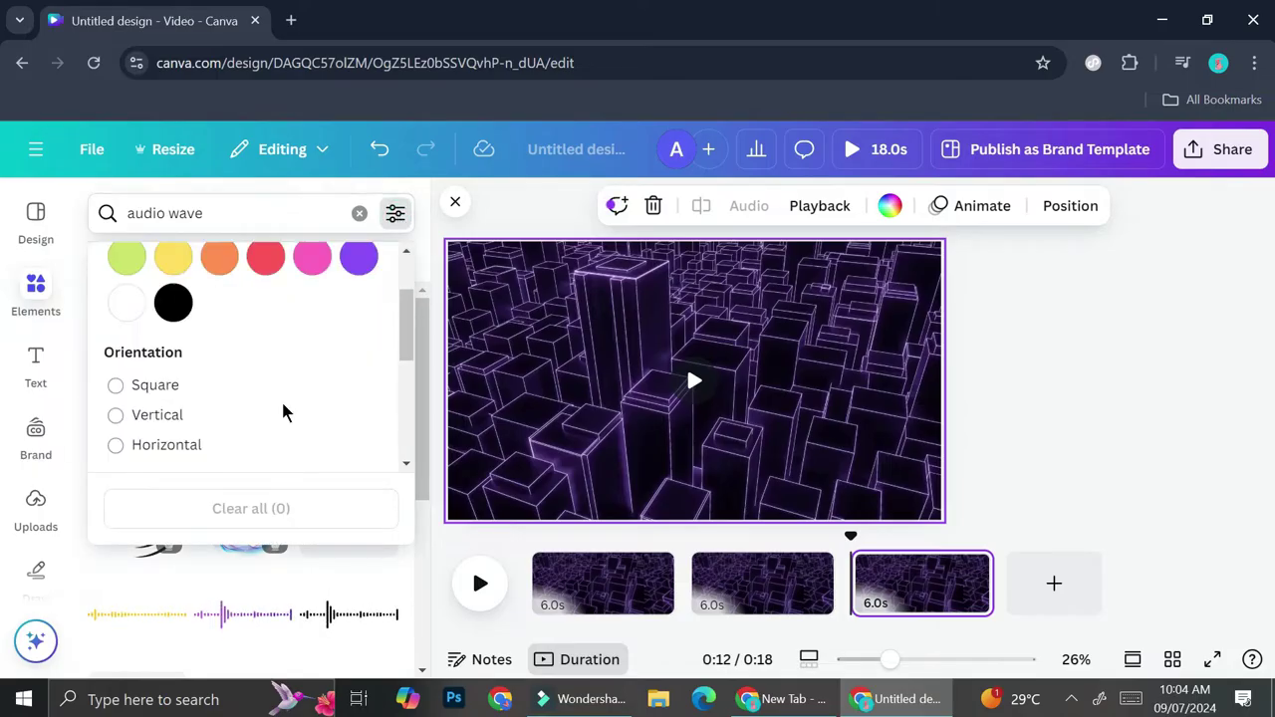
{"action": "scroll", "coordinate": [284, 413], "scroll_direction": "down", "scroll_amount": 2}
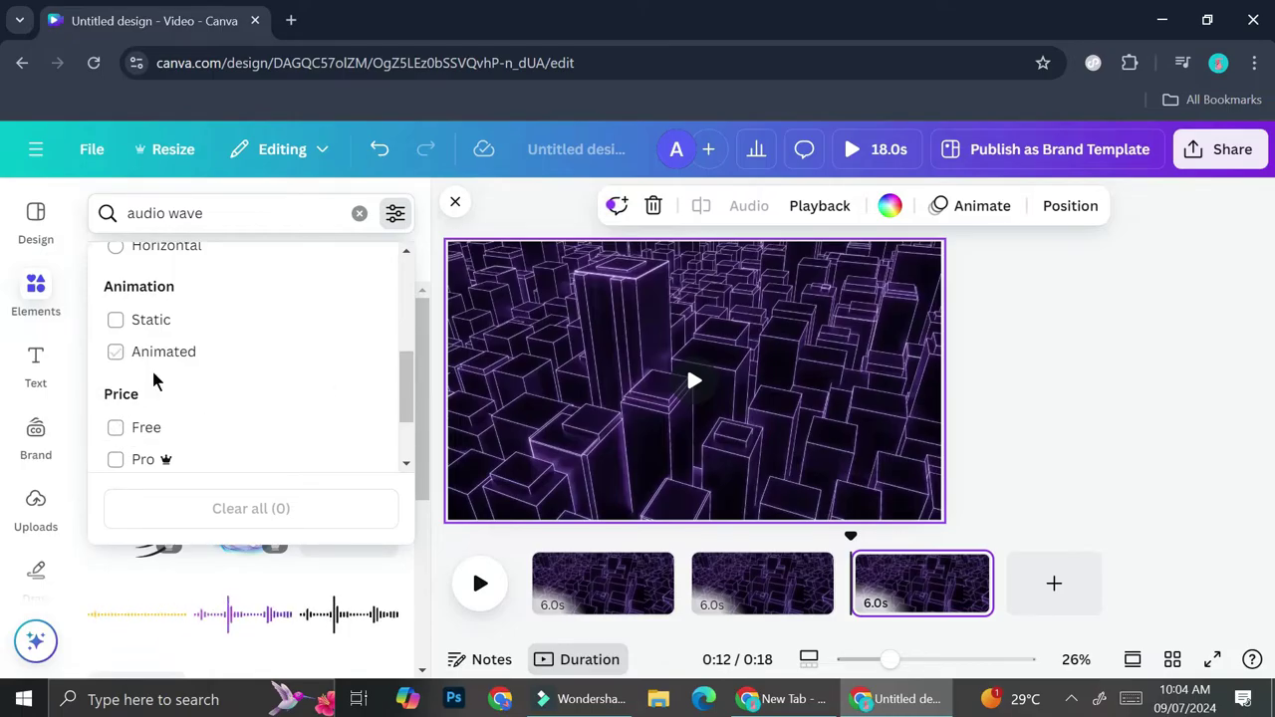
{"action": "left_click", "coordinate": [123, 356]}
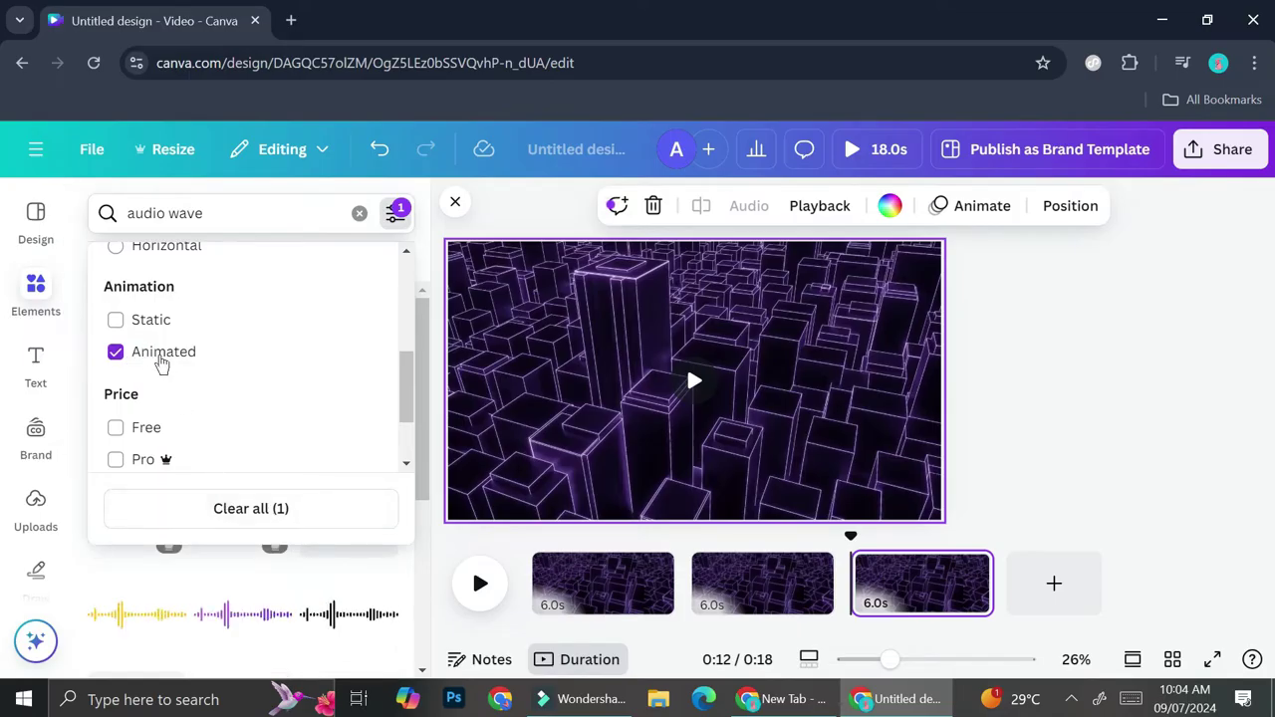
{"action": "left_click", "coordinate": [251, 503]}
{"action": "left_click", "coordinate": [138, 370]}
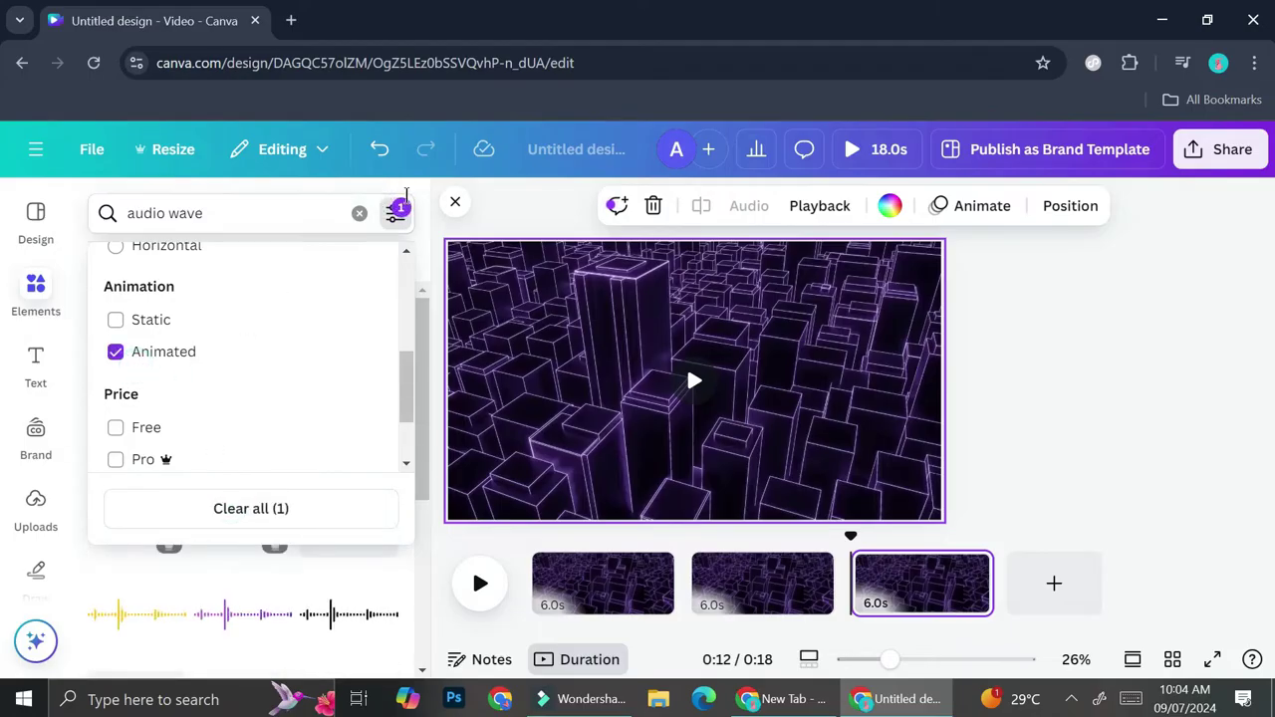
{"action": "left_click", "coordinate": [453, 204]}
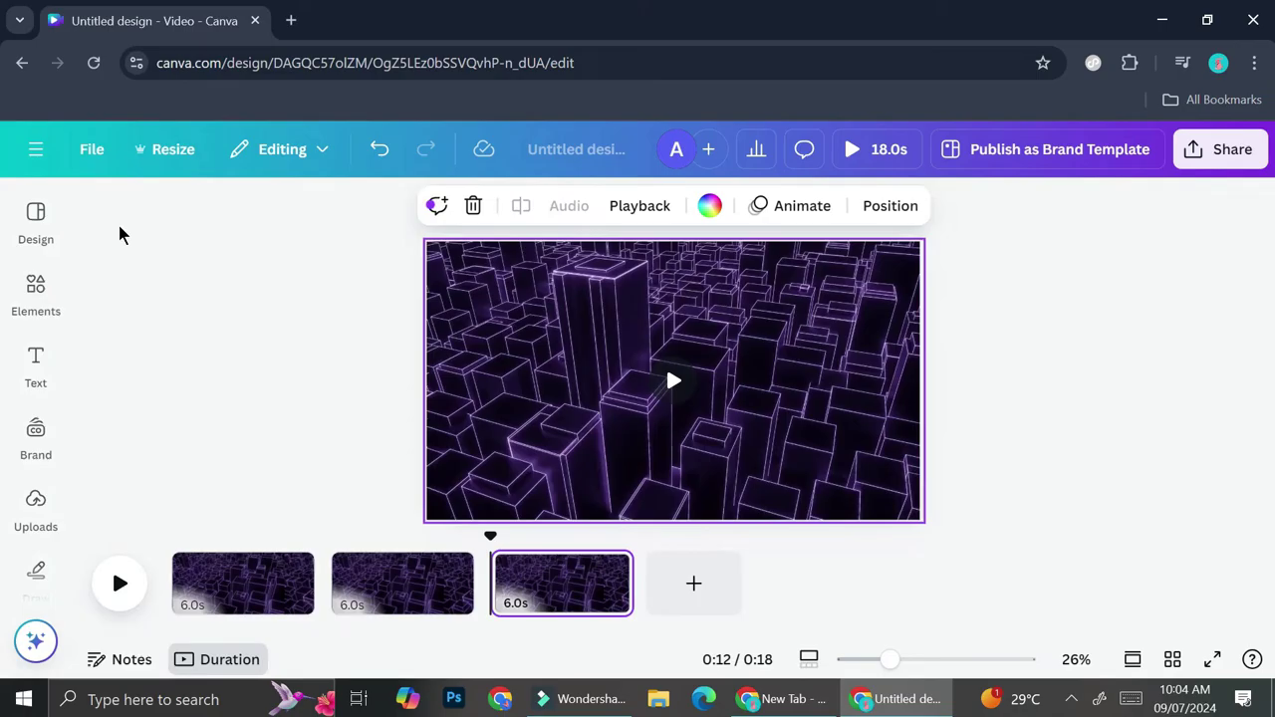
Add the yellow animated audio wave graphic from the elements library to the third page
{"action": "left_click", "coordinate": [36, 291]}
{"action": "scroll", "coordinate": [292, 426], "scroll_direction": "down", "scroll_amount": 2}
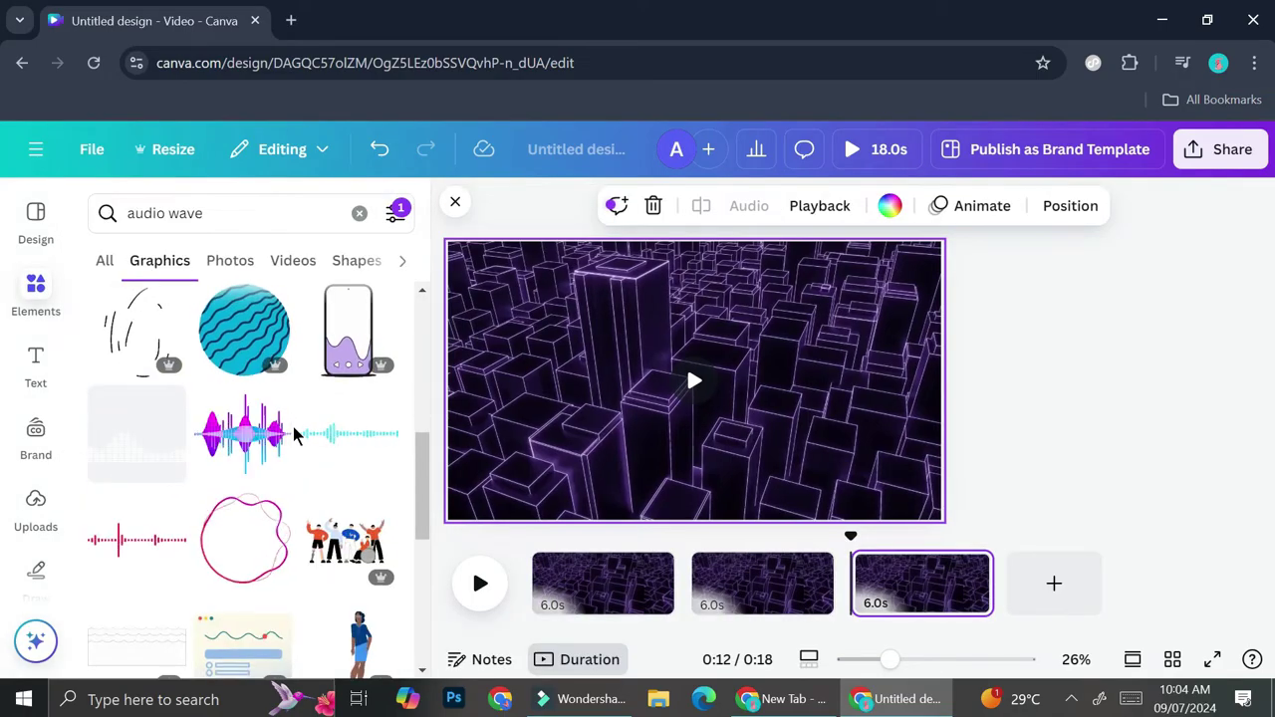
{"action": "scroll", "coordinate": [294, 434], "scroll_direction": "down", "scroll_amount": 1}
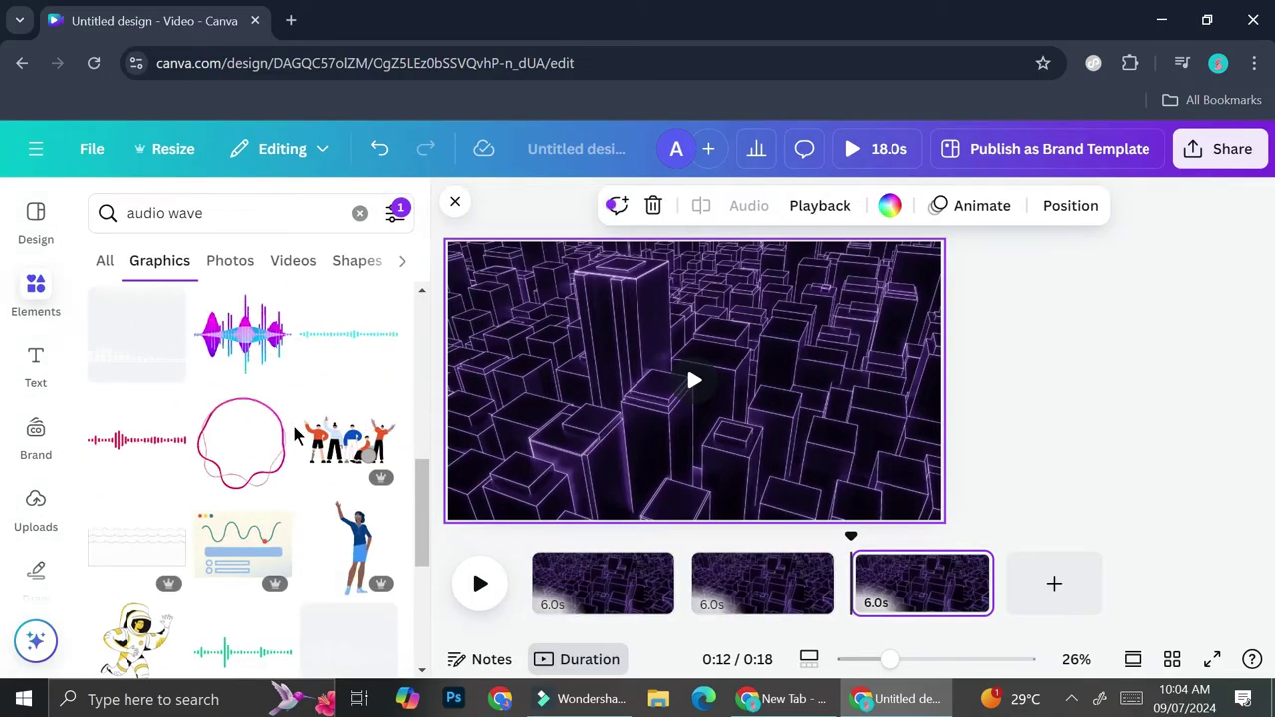
{"action": "left_click", "coordinate": [294, 435]}
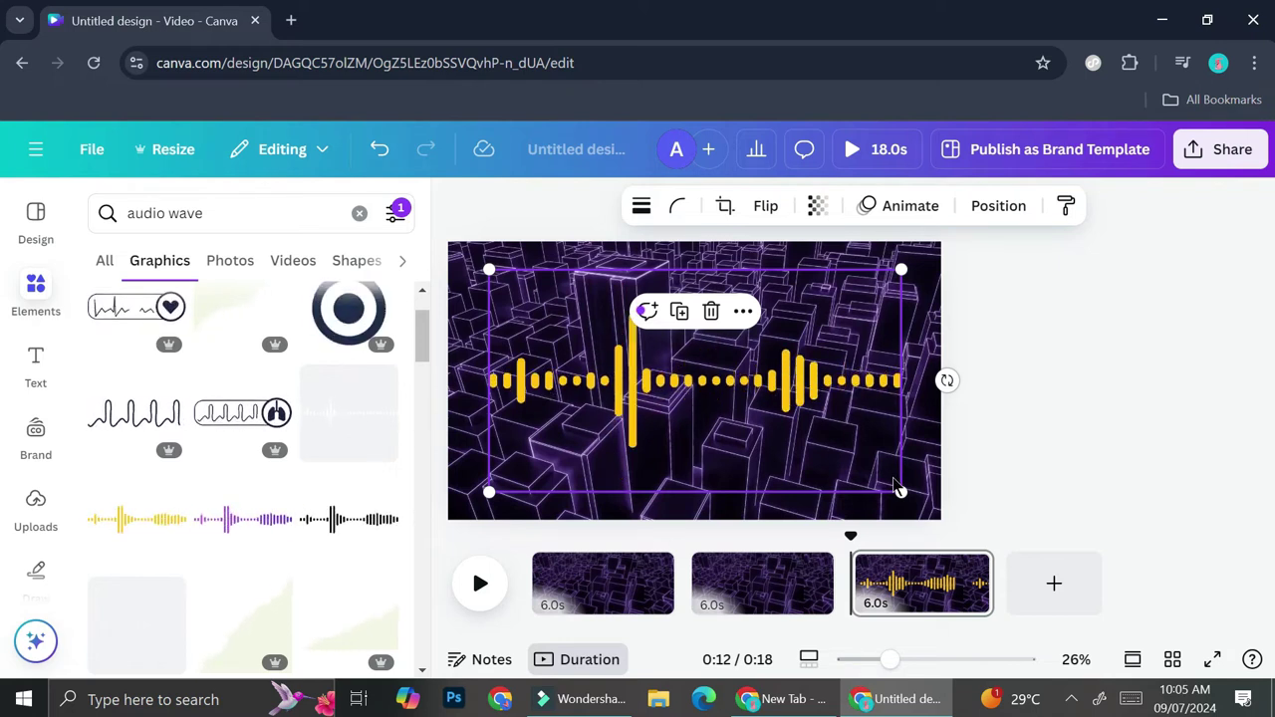
Resize the yellow audio wave to about two thirds of the canvas width and centre it on the page
{"action": "left_click_drag", "start_coordinate": [900, 489], "coordinate": [946, 518]}
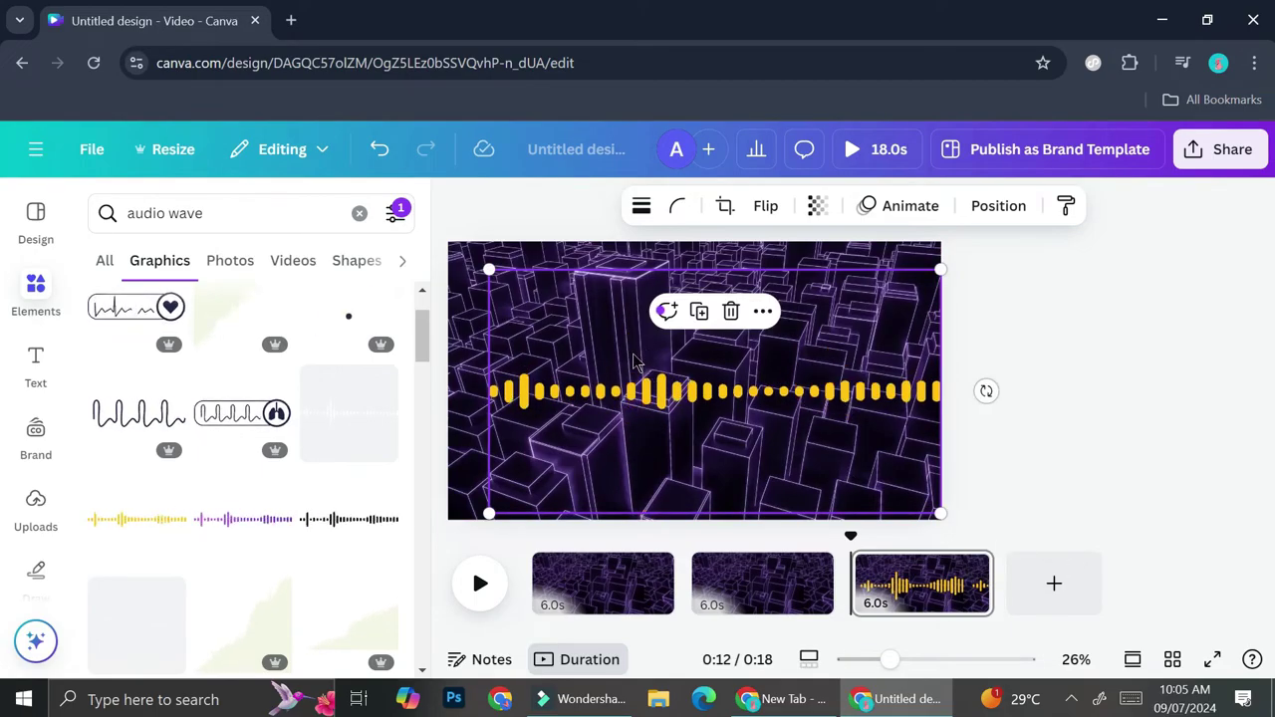
{"action": "left_click_drag", "start_coordinate": [489, 269], "coordinate": [445, 245]}
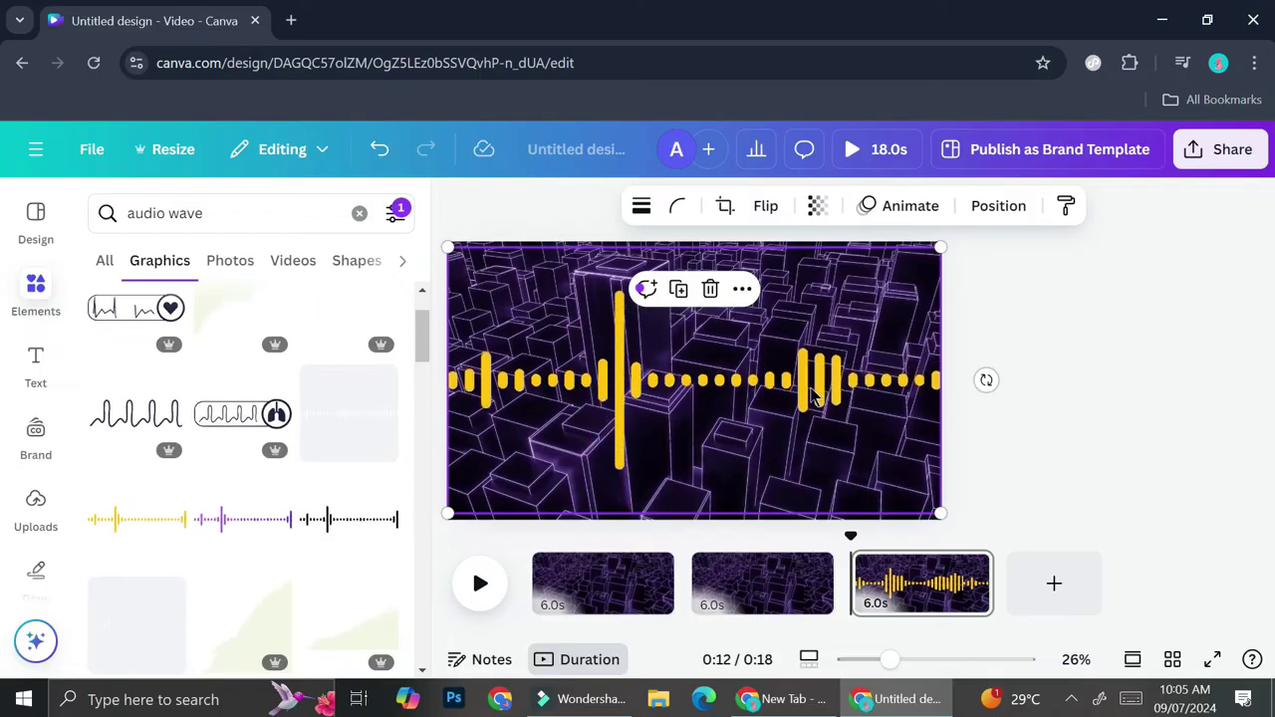
{"action": "left_click_drag", "start_coordinate": [941, 247], "coordinate": [815, 386]}
{"action": "left_click_drag", "start_coordinate": [711, 400], "coordinate": [789, 358]}
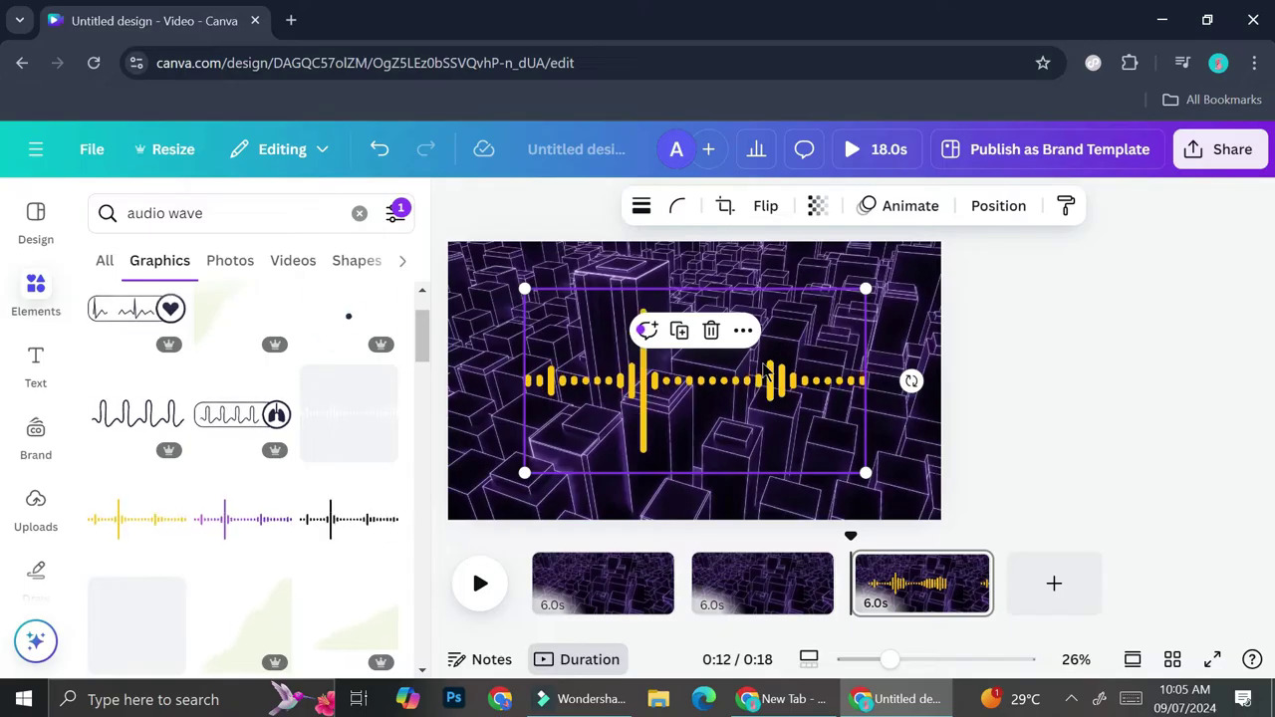
Crop off the upper half of the yellow audio wave using the Freeform aspect ratio
{"action": "double_click", "coordinate": [770, 366]}
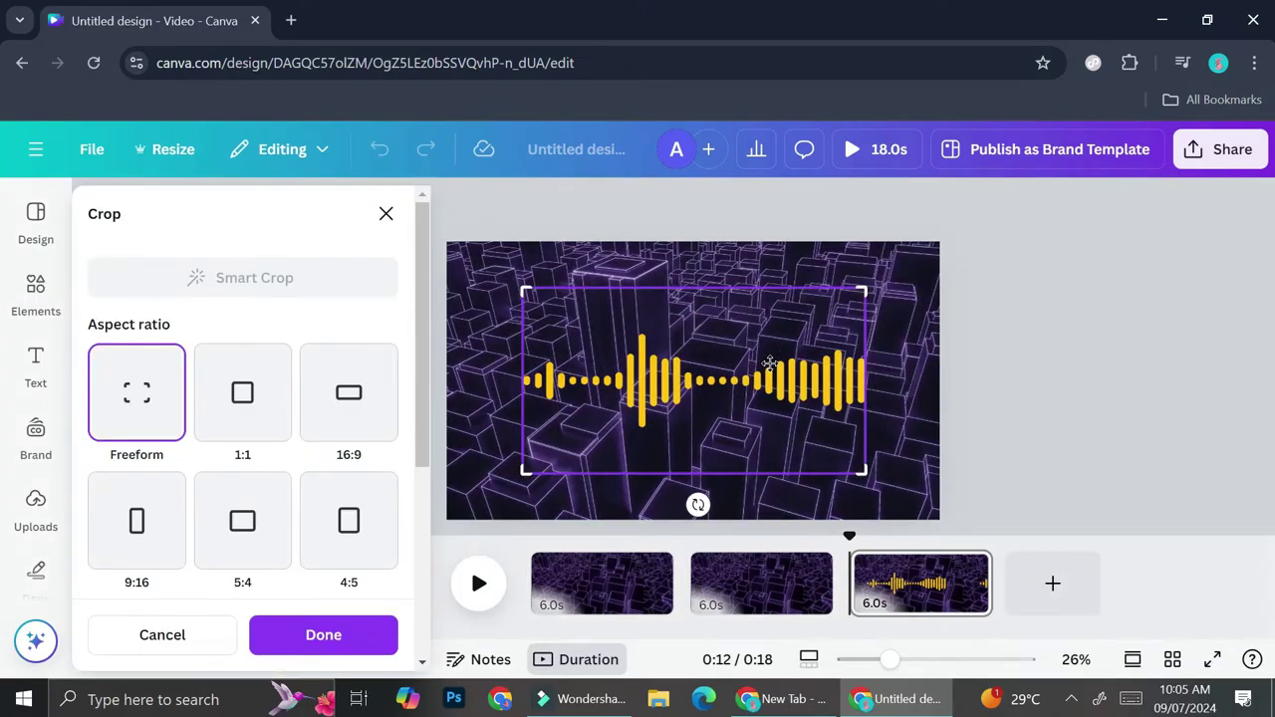
{"action": "left_click_drag", "start_coordinate": [866, 293], "coordinate": [880, 362]}
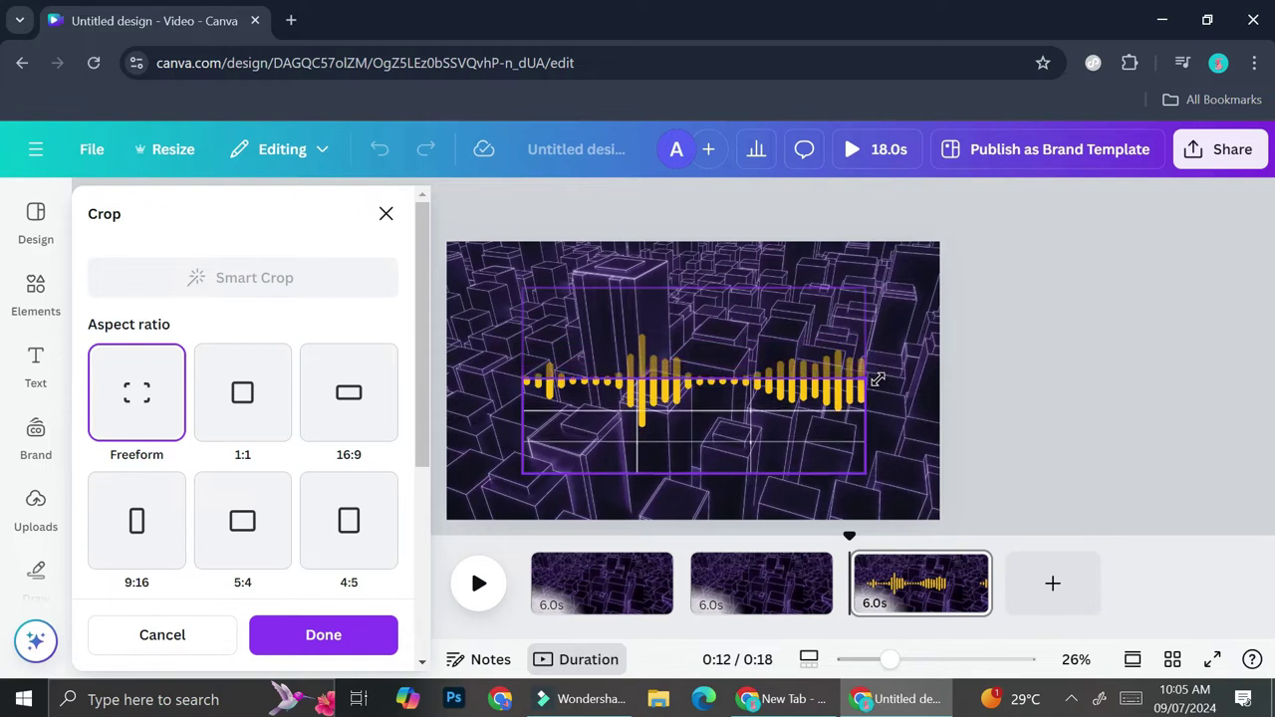
{"action": "left_click", "coordinate": [1038, 316]}
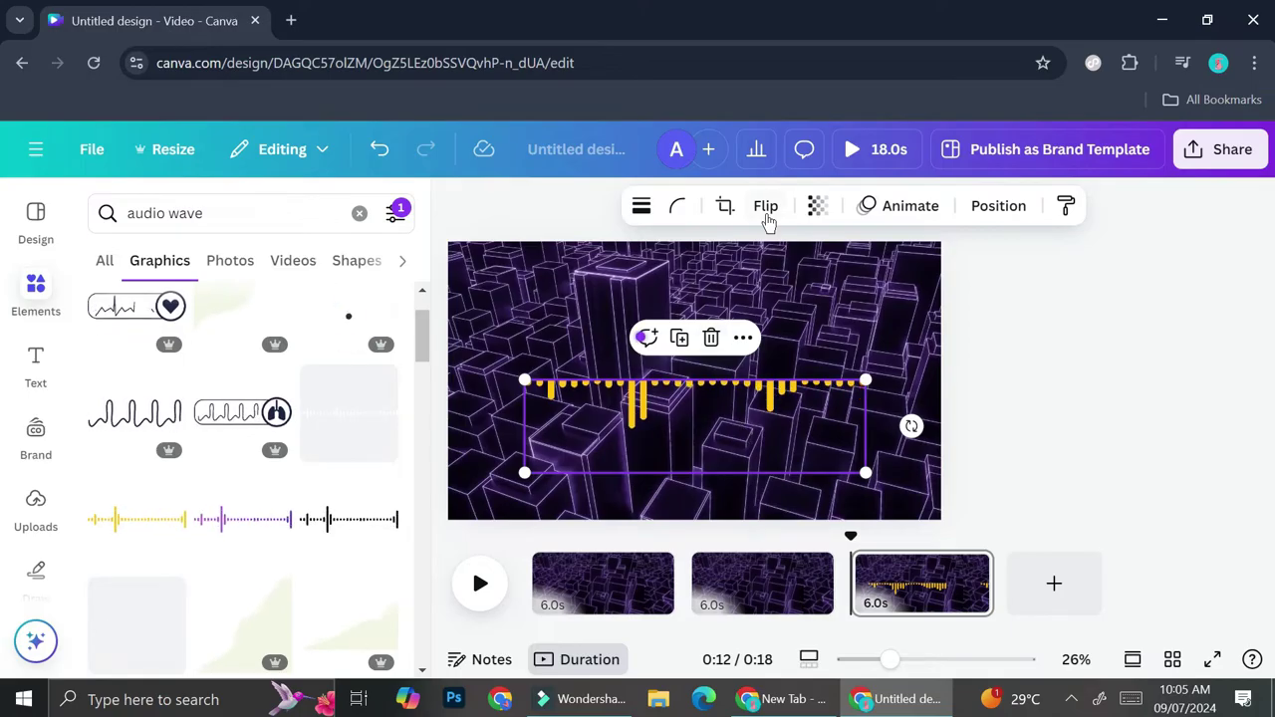
Flip the cropped audio wave vertically so its bars point upward, and deselect it
{"action": "left_click", "coordinate": [765, 207]}
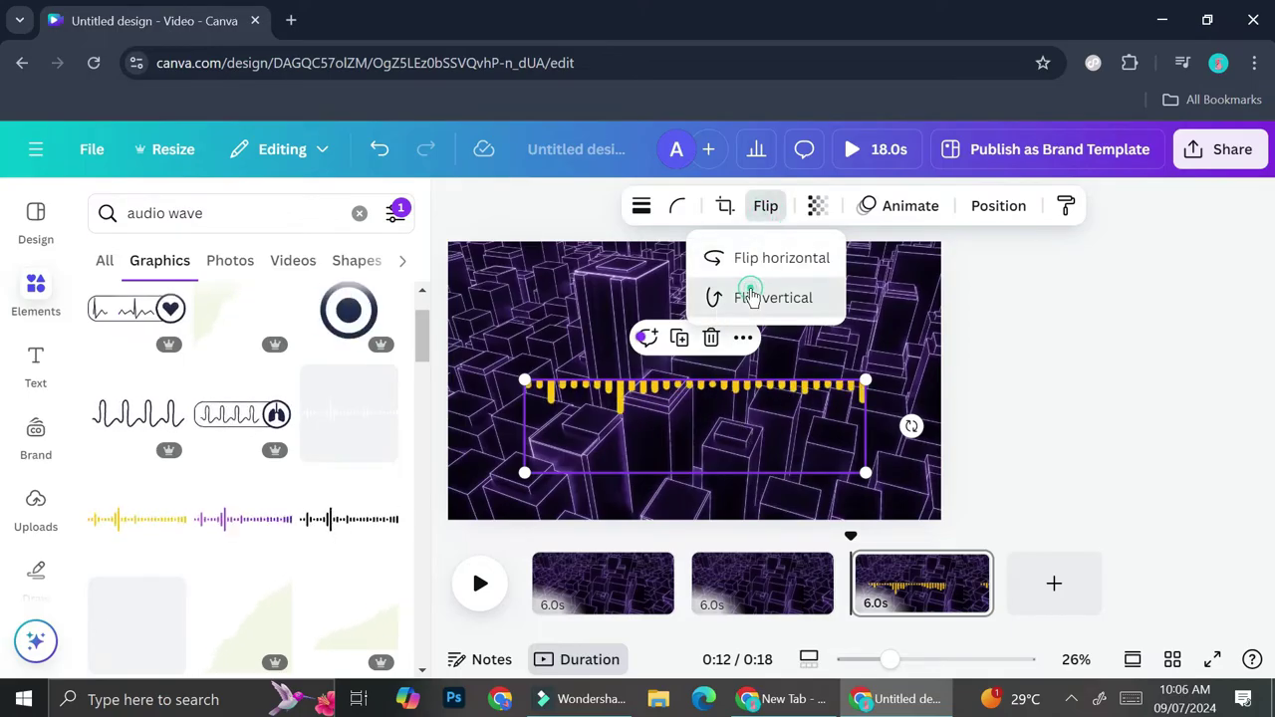
{"action": "left_click", "coordinate": [749, 297]}
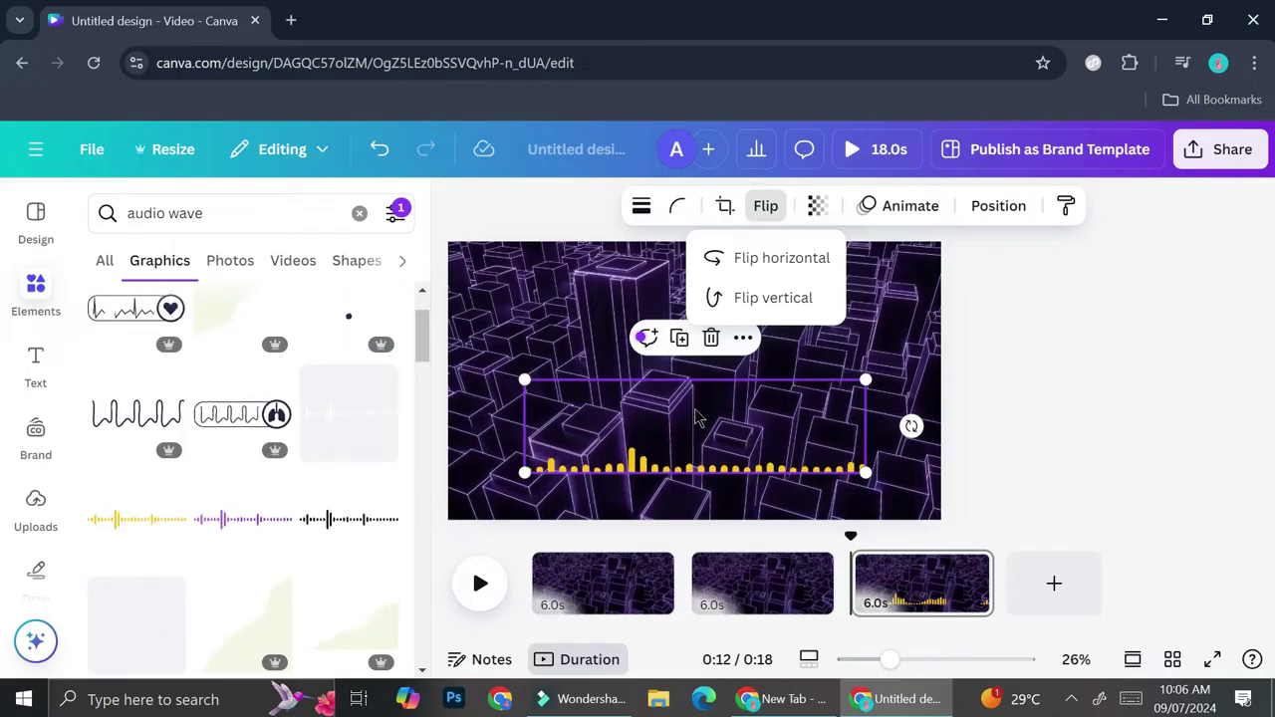
{"action": "left_click", "coordinate": [1032, 394]}
{"action": "left_click", "coordinate": [962, 406]}
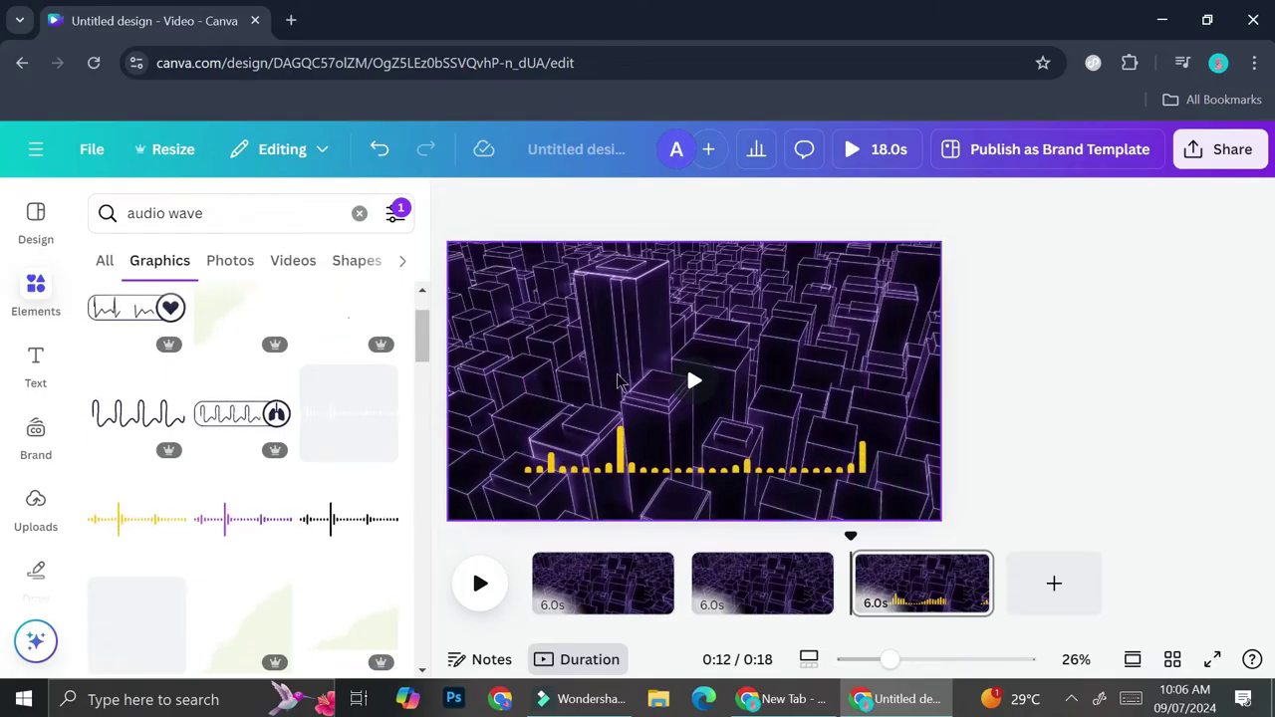
Add the "Tech glitch" font combination to the third page and move it toward the canvas's upper left, above the audio wave
{"action": "left_click", "coordinate": [37, 359]}
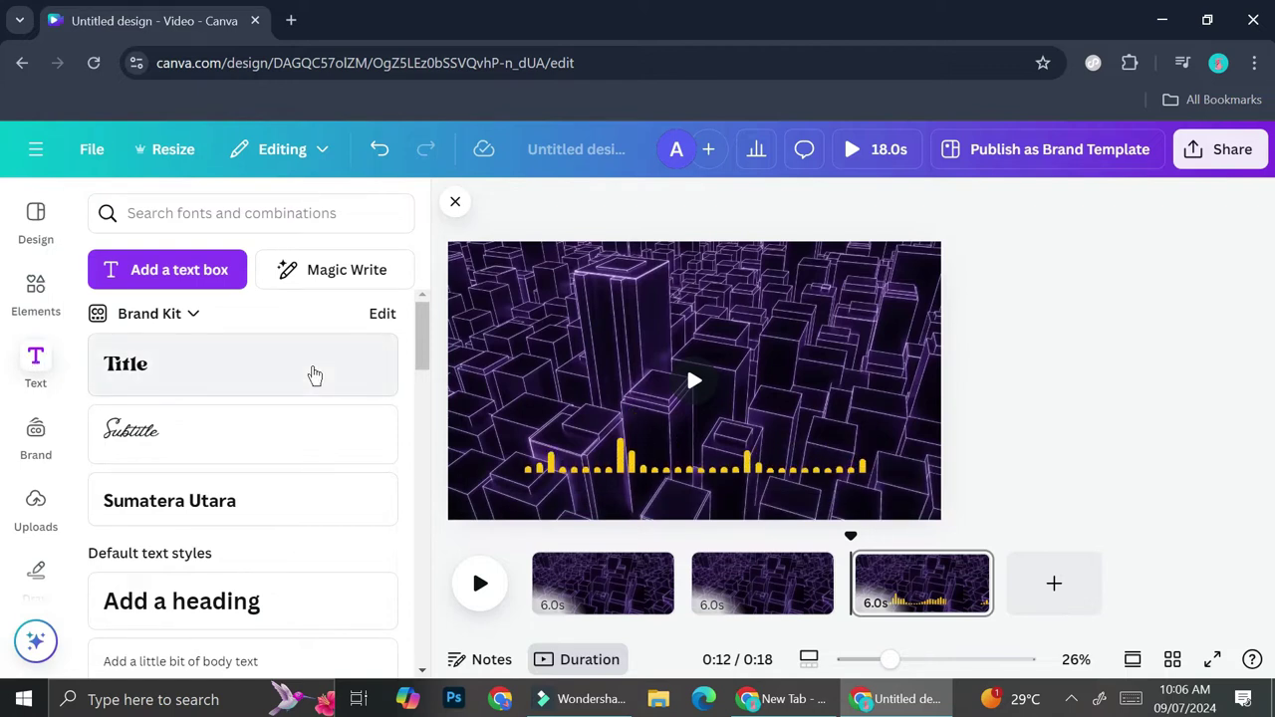
{"action": "scroll", "coordinate": [315, 375], "scroll_direction": "down", "scroll_amount": 3}
{"action": "scroll", "coordinate": [315, 374], "scroll_direction": "down", "scroll_amount": 1}
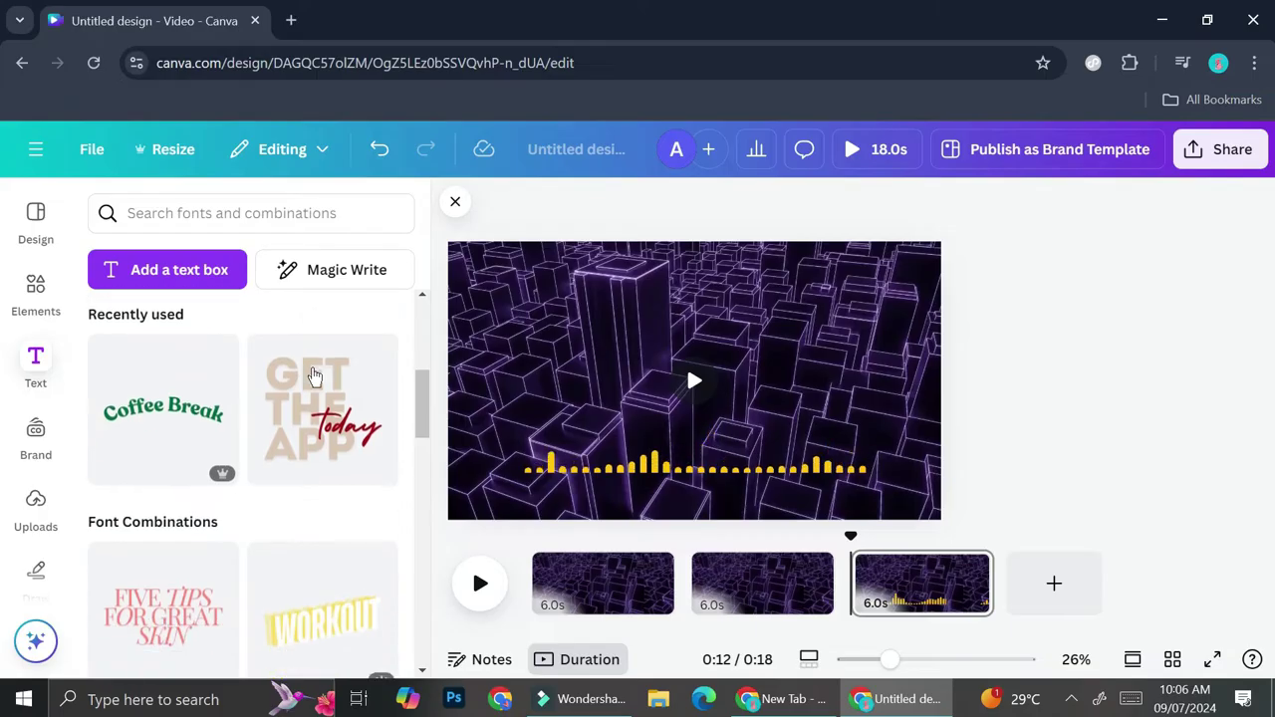
{"action": "scroll", "coordinate": [313, 374], "scroll_direction": "down", "scroll_amount": 4}
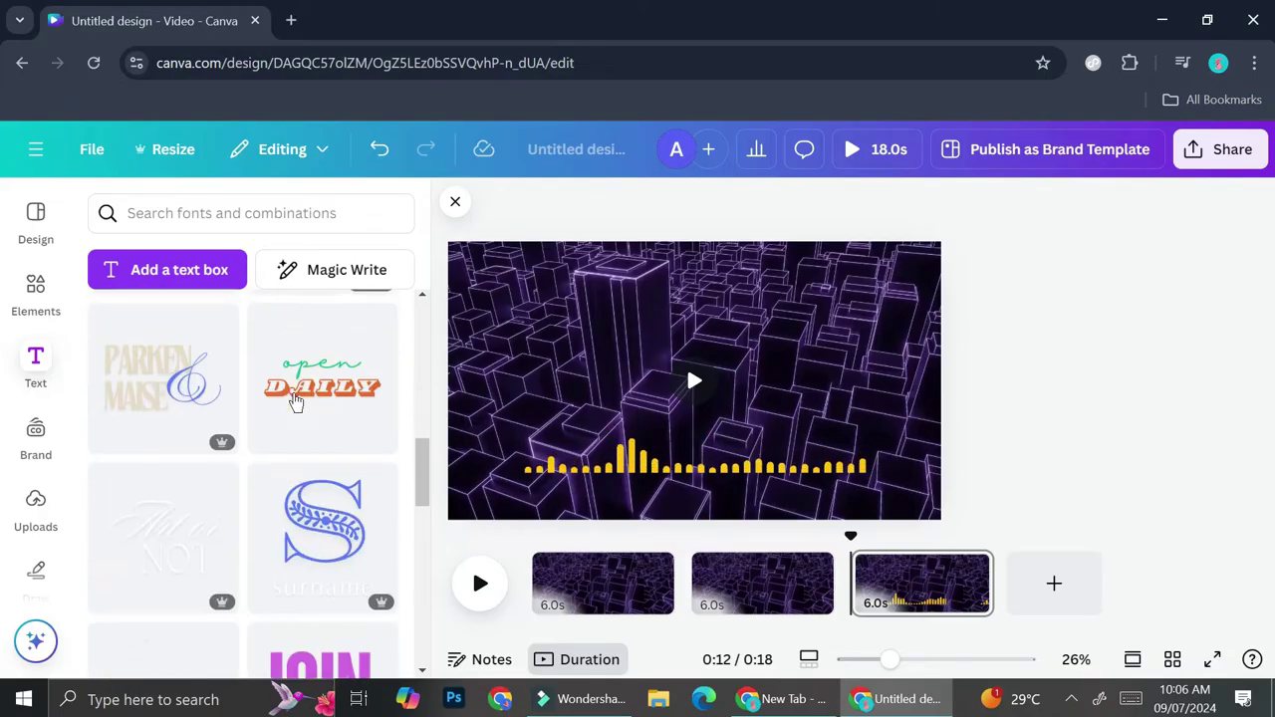
{"action": "scroll", "coordinate": [307, 399], "scroll_direction": "down", "scroll_amount": 2}
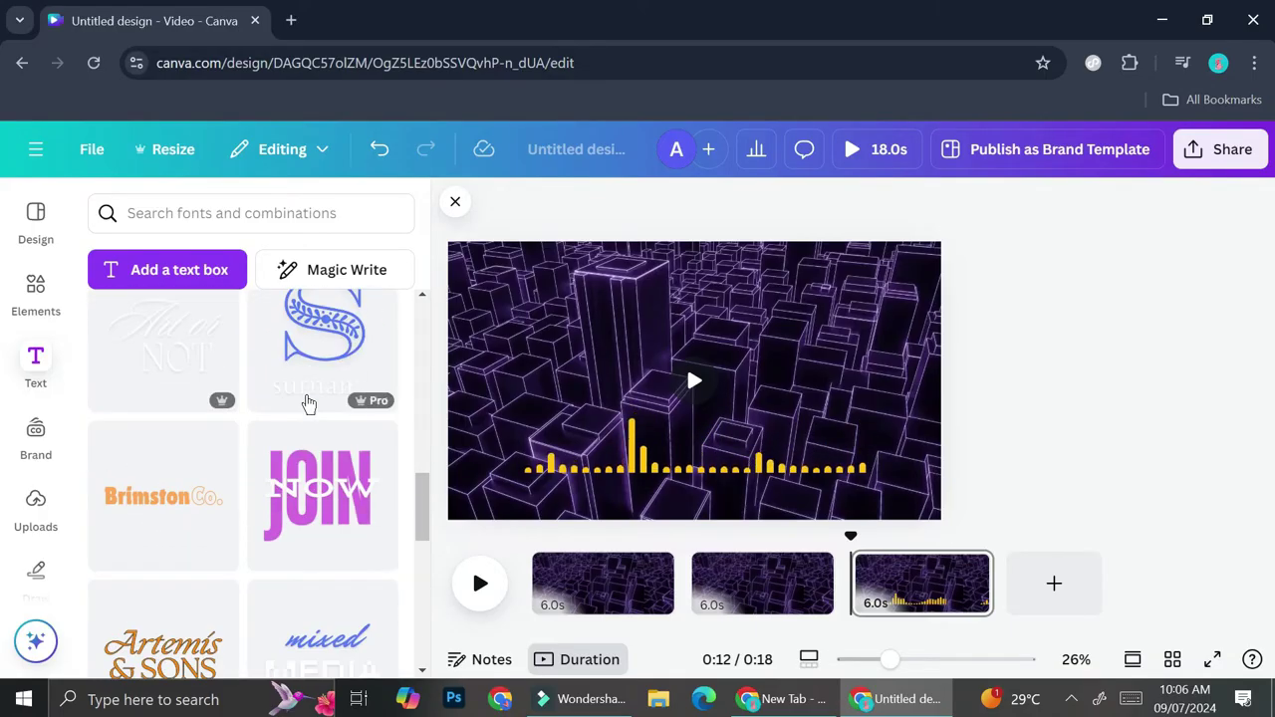
{"action": "scroll", "coordinate": [308, 403], "scroll_direction": "down", "scroll_amount": 2}
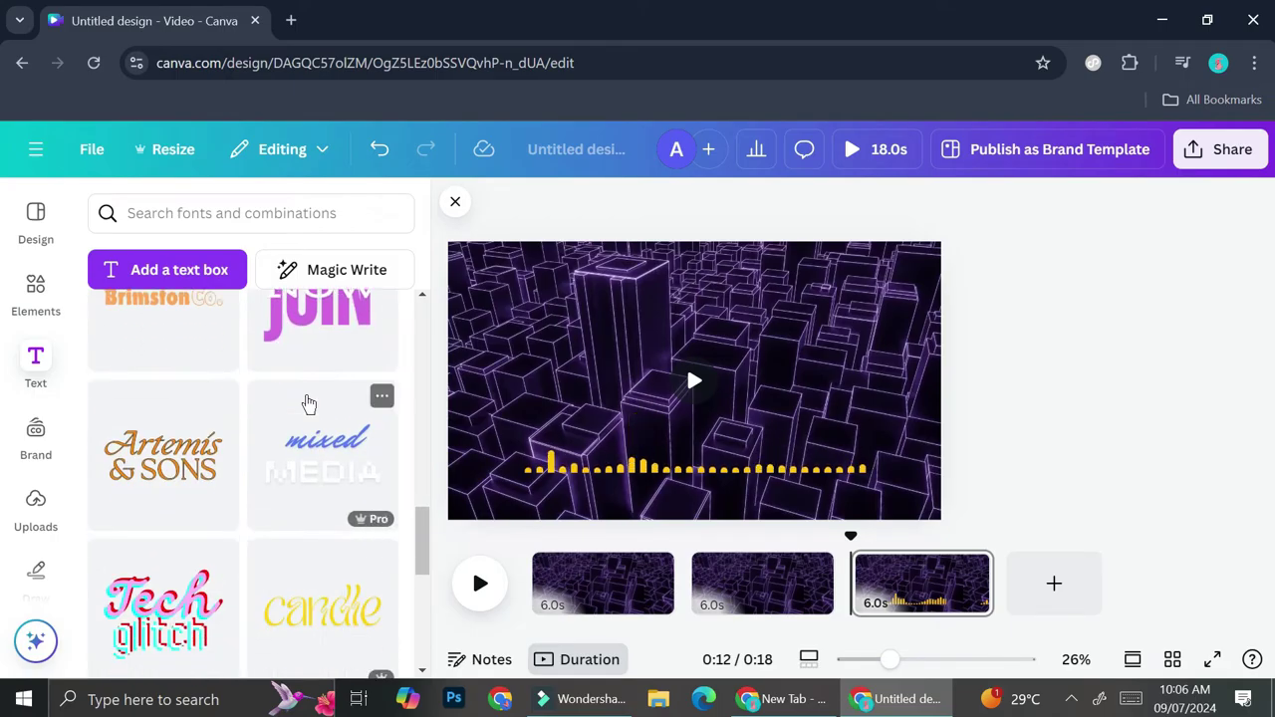
{"action": "scroll", "coordinate": [309, 404], "scroll_direction": "down", "scroll_amount": 3}
{"action": "scroll", "coordinate": [308, 403], "scroll_direction": "down", "scroll_amount": 2}
{"action": "scroll", "coordinate": [309, 404], "scroll_direction": "up", "scroll_amount": 3}
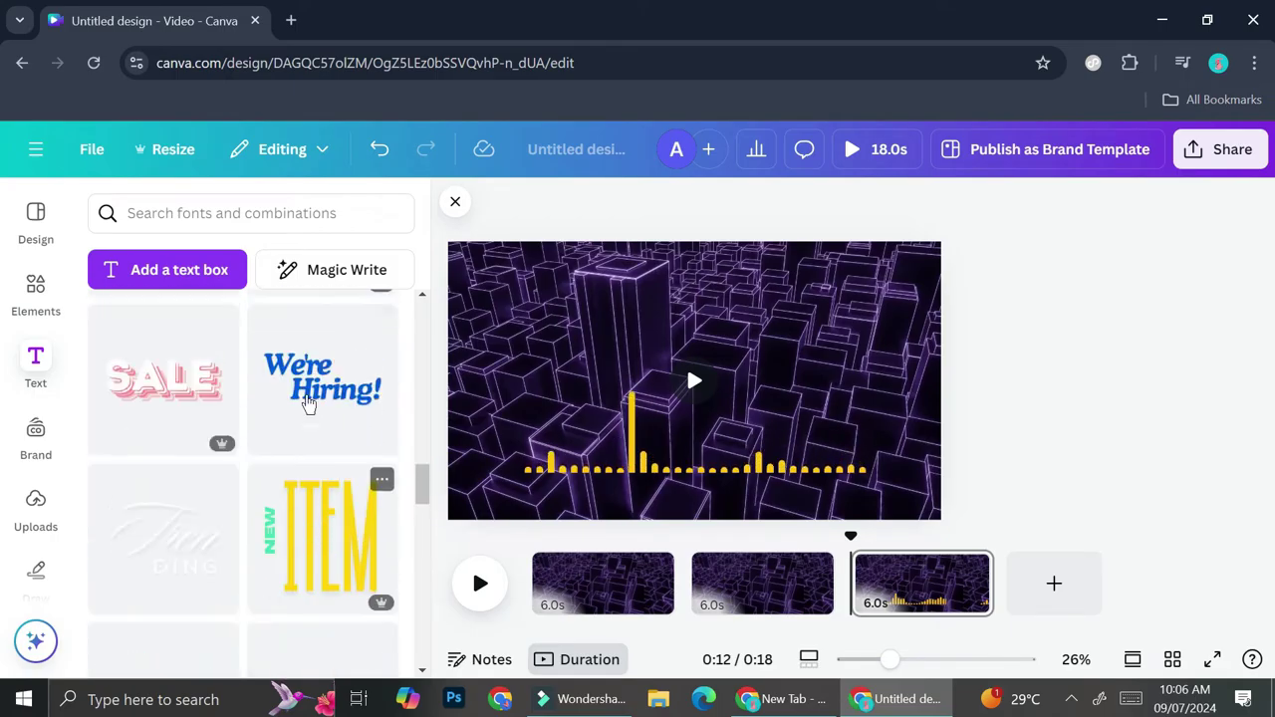
{"action": "left_click_drag", "start_coordinate": [205, 399], "coordinate": [765, 423]}
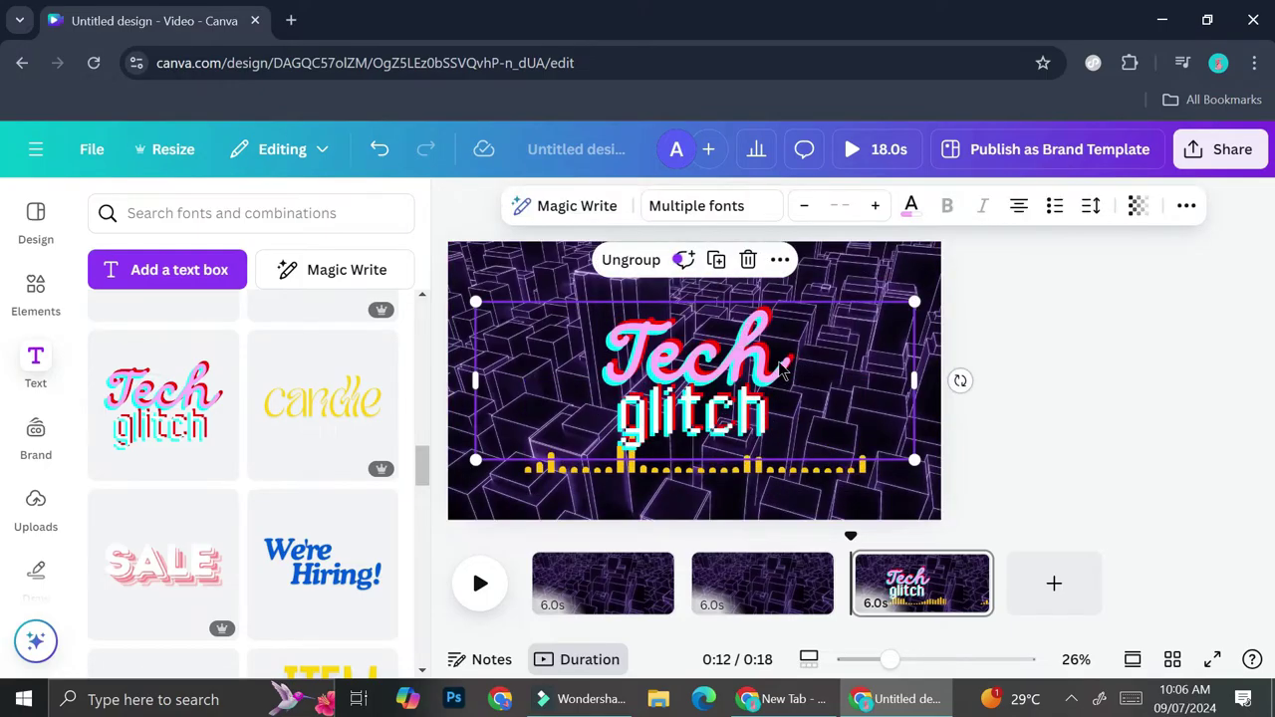
{"action": "left_click_drag", "start_coordinate": [782, 368], "coordinate": [694, 326]}
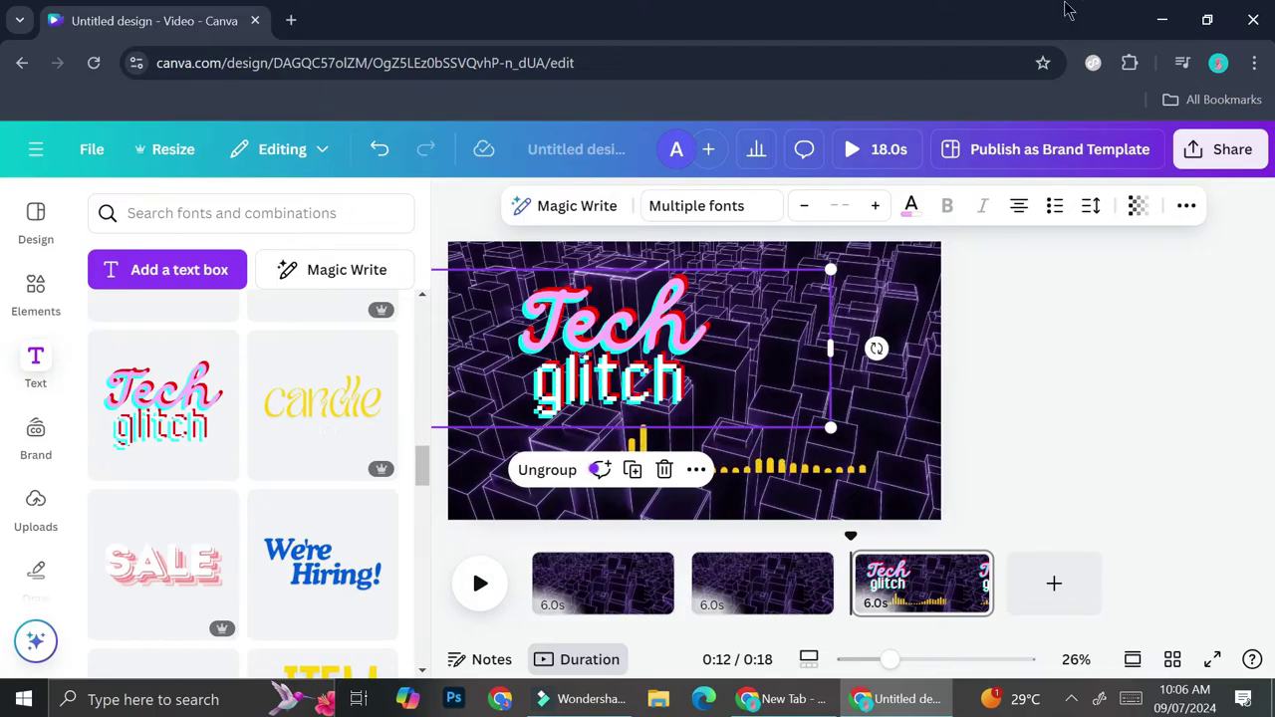
{"action": "left_click", "coordinate": [1054, 395]}
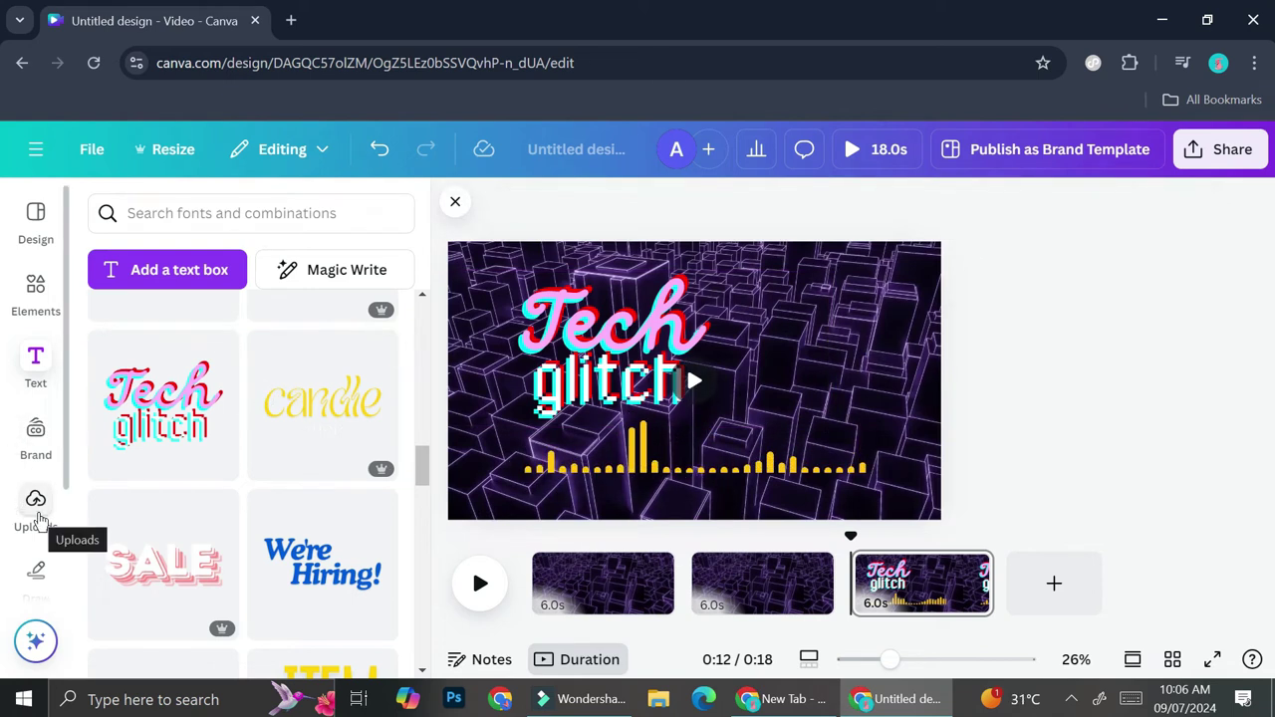
Show the audio section of the uploaded files
{"action": "left_click", "coordinate": [38, 510]}
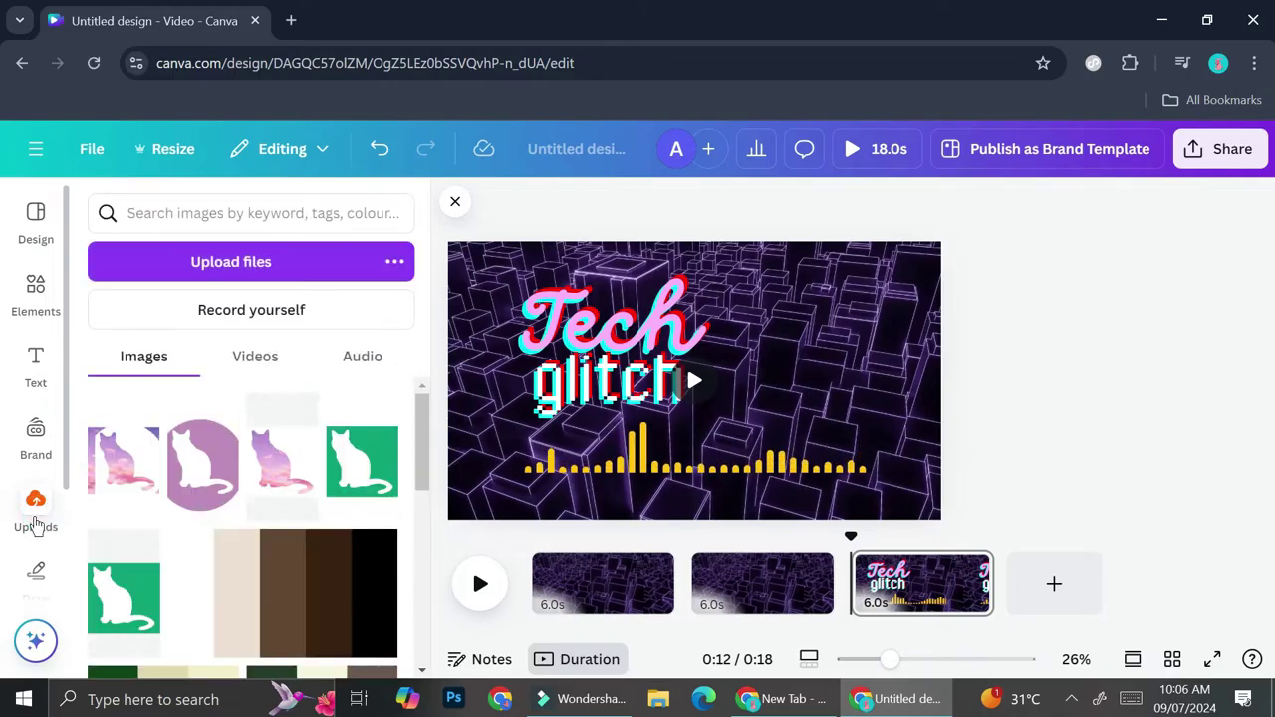
{"action": "left_click", "coordinate": [346, 369]}
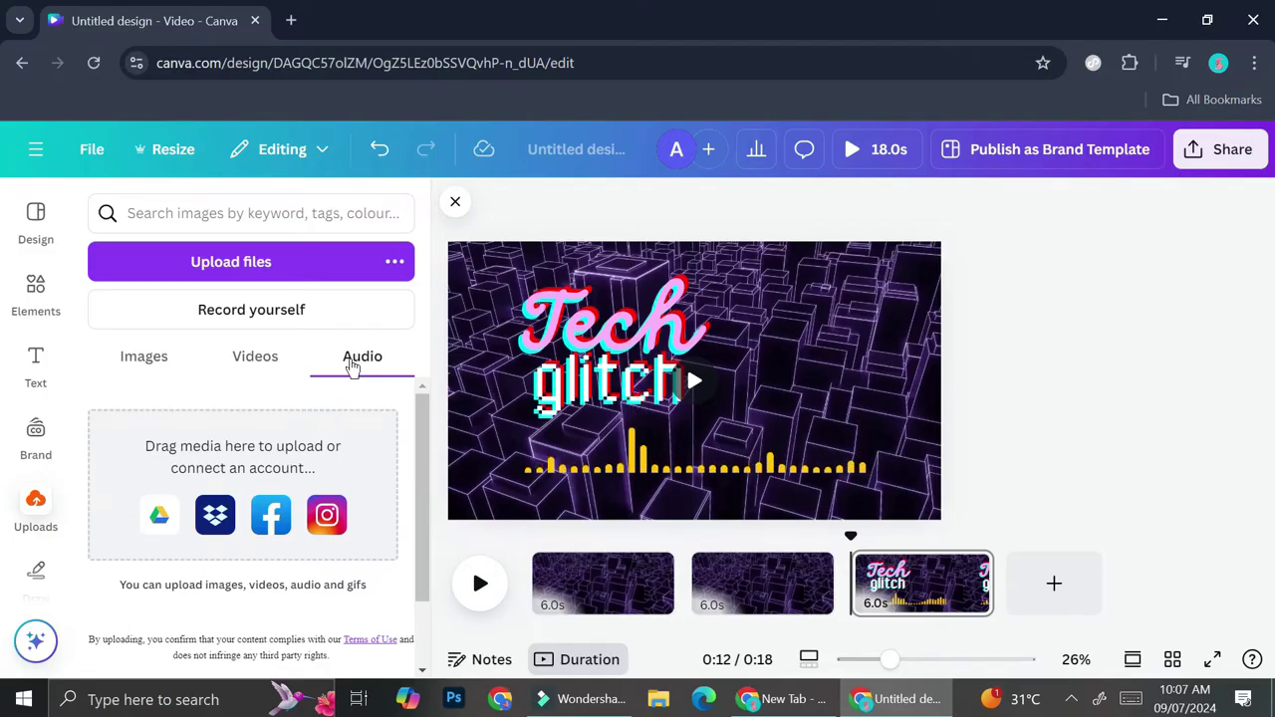
Open the Audio app from the More from Canva collection
{"action": "scroll", "coordinate": [30, 428], "scroll_direction": "down", "scroll_amount": 1}
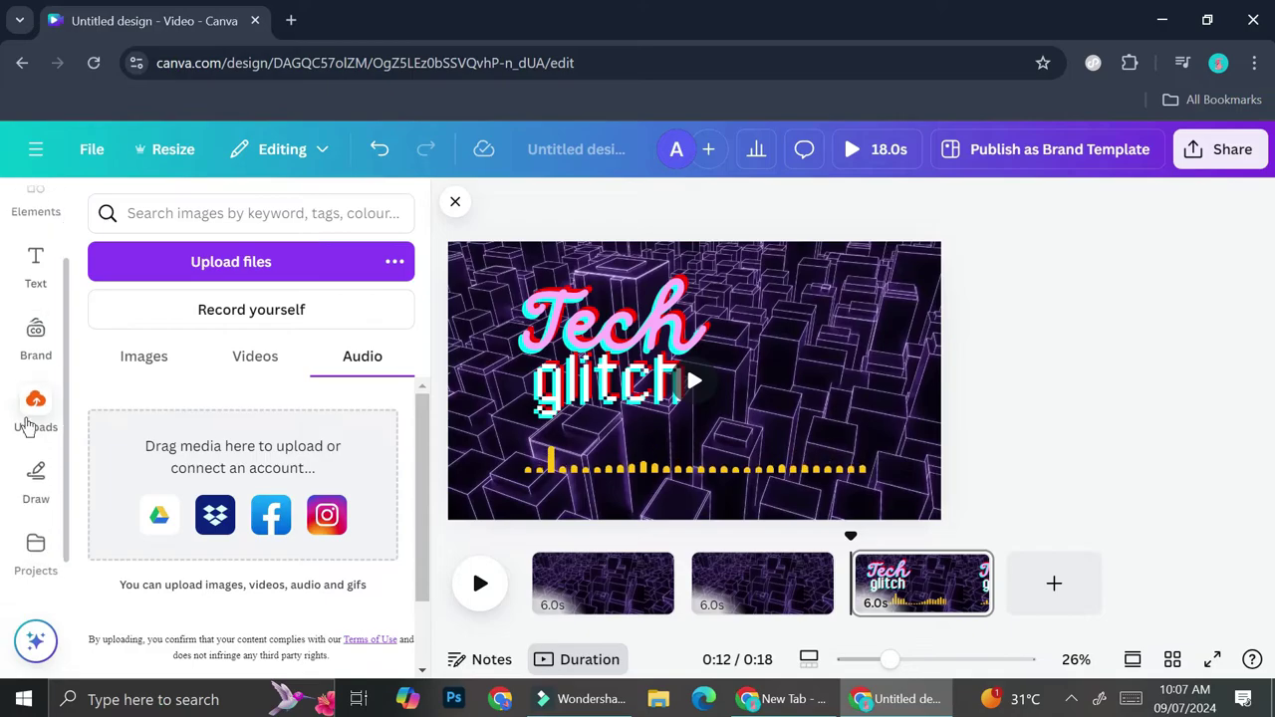
{"action": "scroll", "coordinate": [45, 498], "scroll_direction": "down", "scroll_amount": 1}
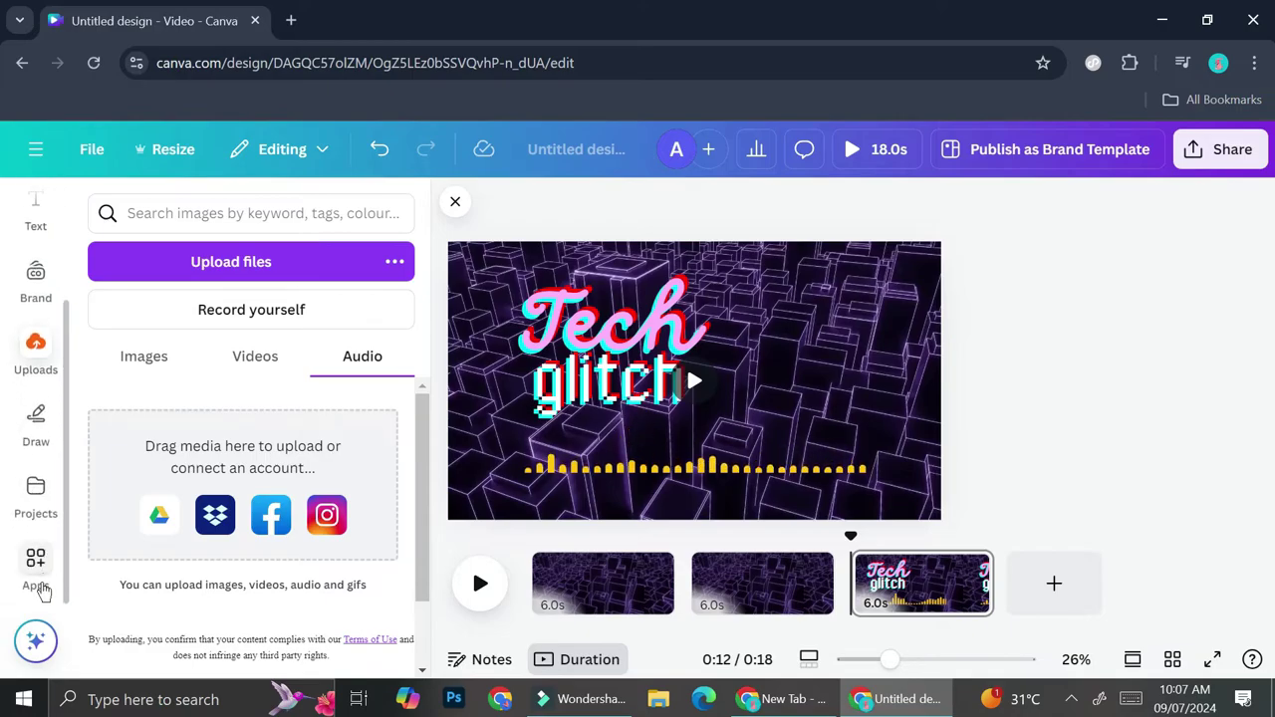
{"action": "left_click", "coordinate": [40, 586]}
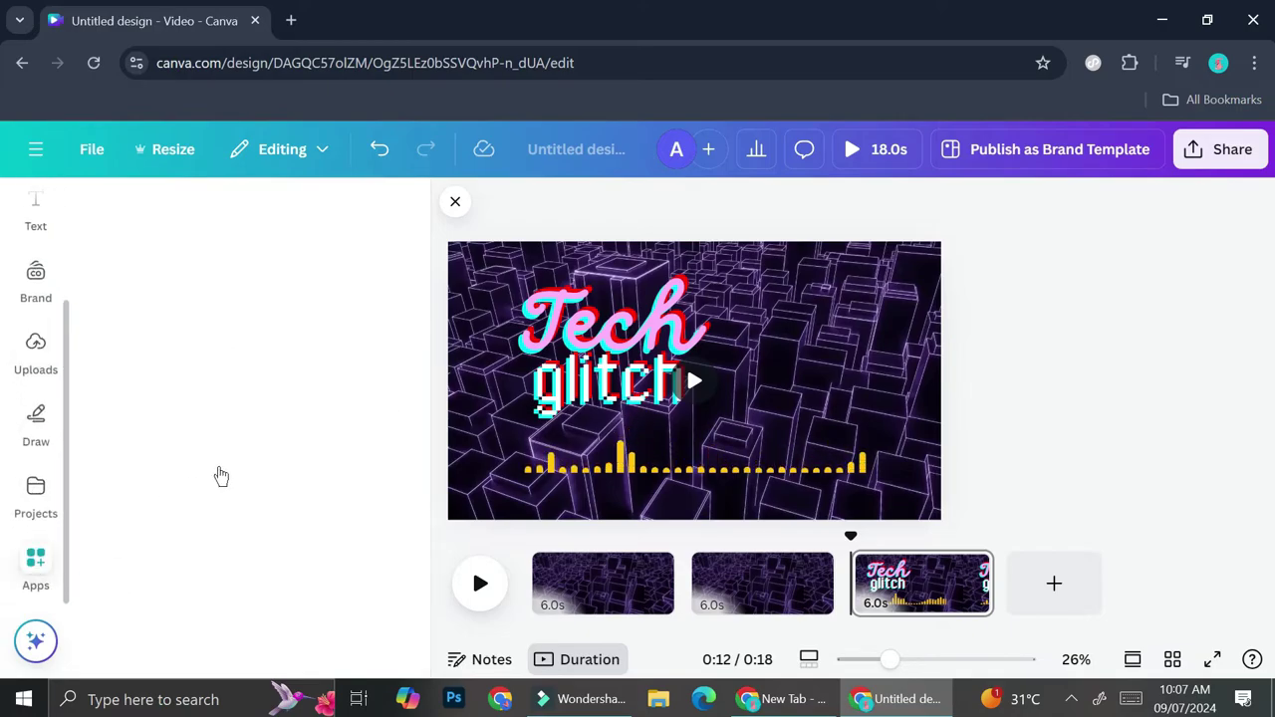
{"action": "scroll", "coordinate": [245, 395], "scroll_direction": "down", "scroll_amount": 5}
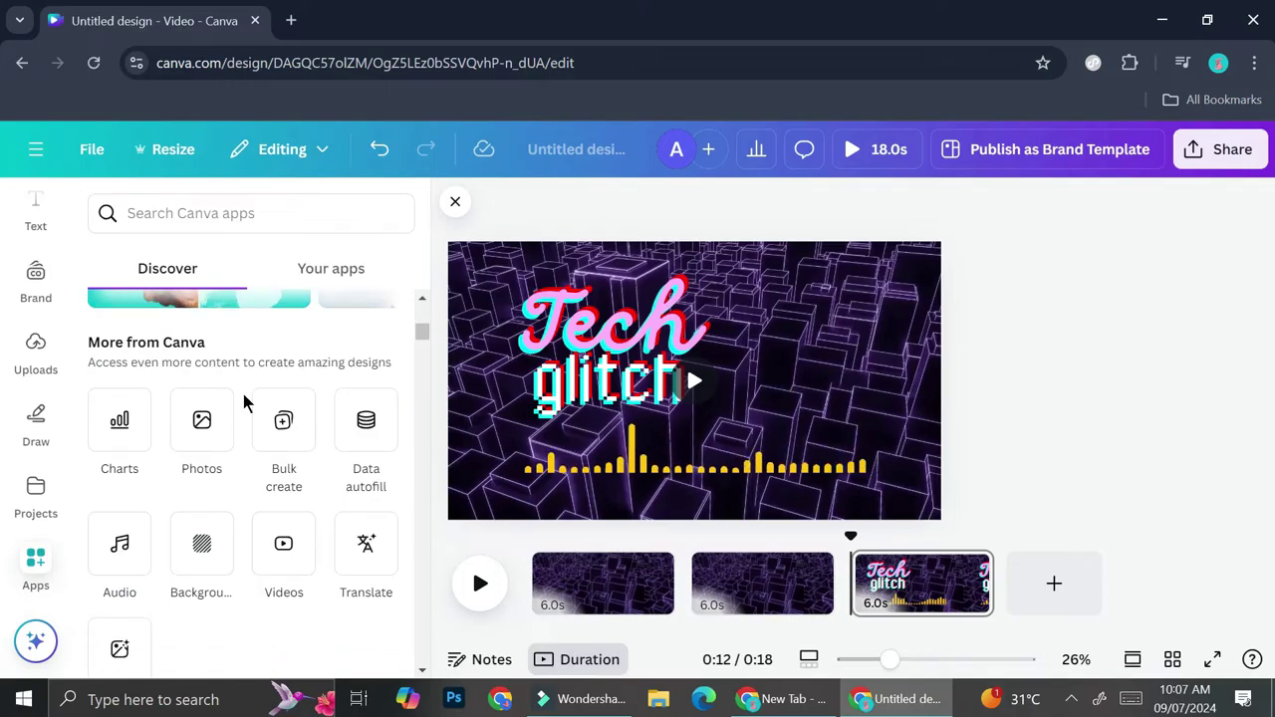
{"action": "left_click", "coordinate": [133, 573]}
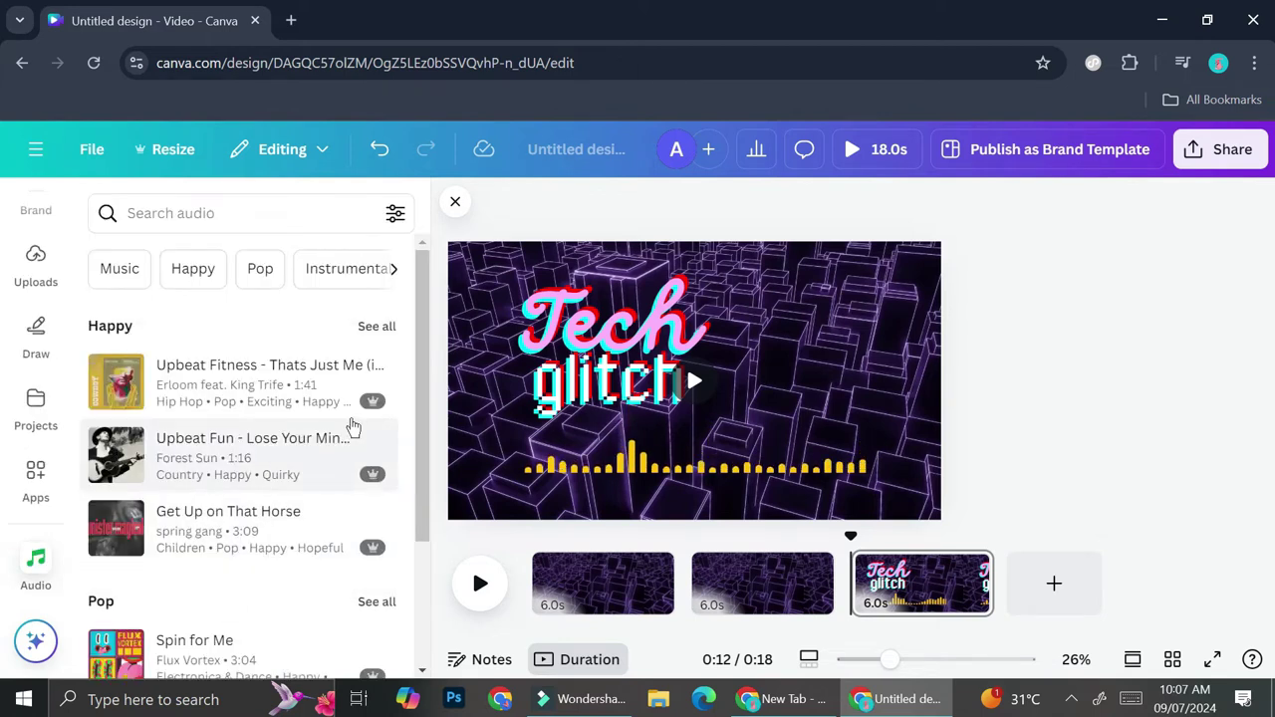
Add the Pop track "Wasn't Even Close" to the timeline beneath the pages, starting partway through the first page
{"action": "scroll", "coordinate": [309, 410], "scroll_direction": "down", "scroll_amount": 3}
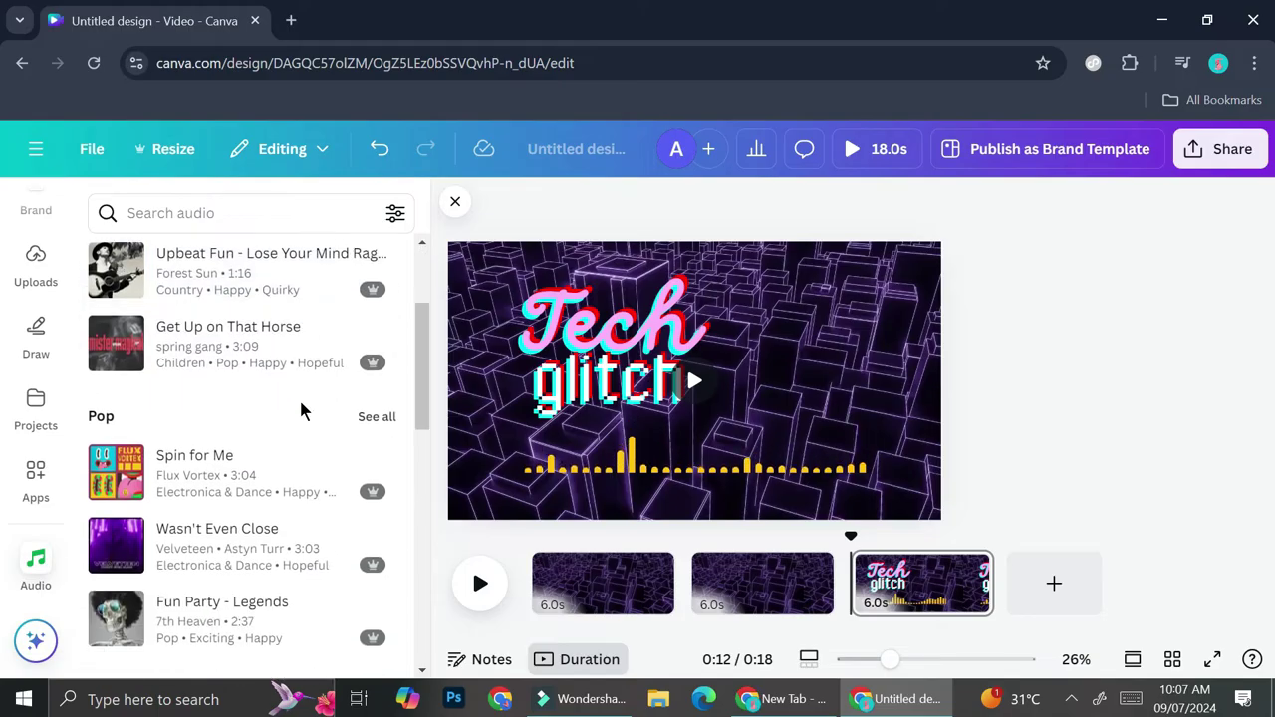
{"action": "scroll", "coordinate": [301, 410], "scroll_direction": "down", "scroll_amount": 3}
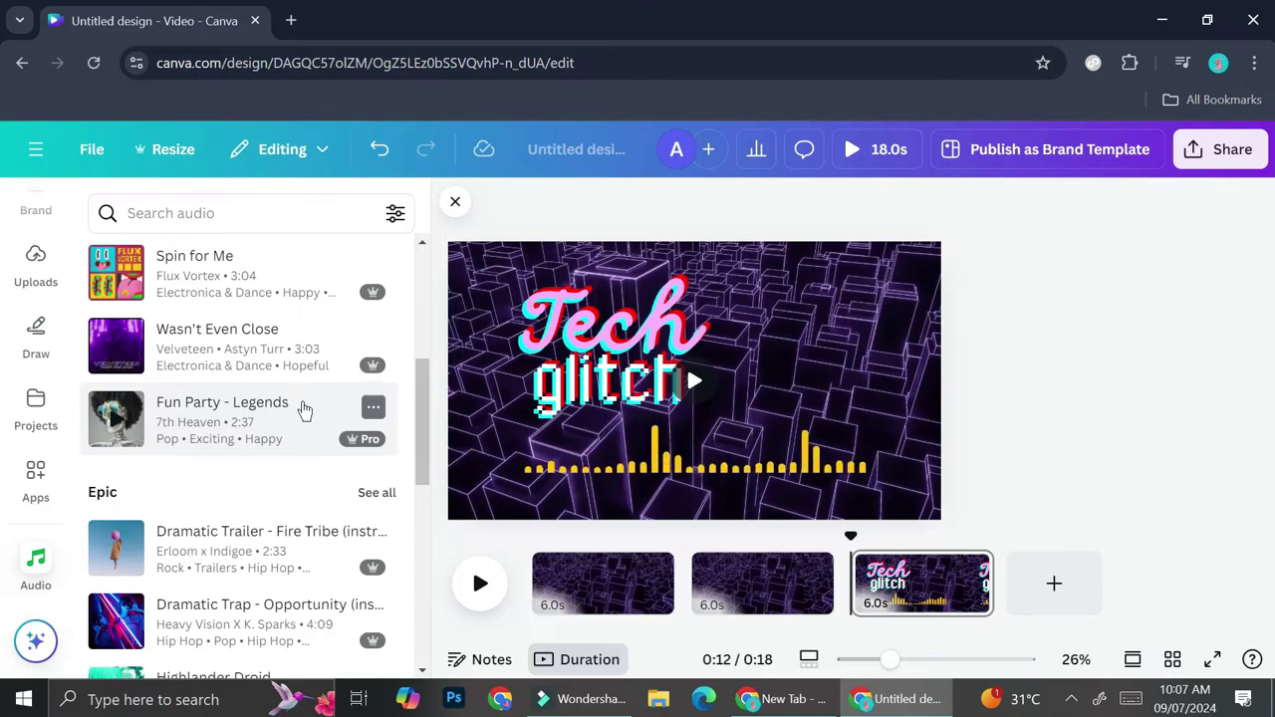
{"action": "scroll", "coordinate": [304, 411], "scroll_direction": "up", "scroll_amount": 2}
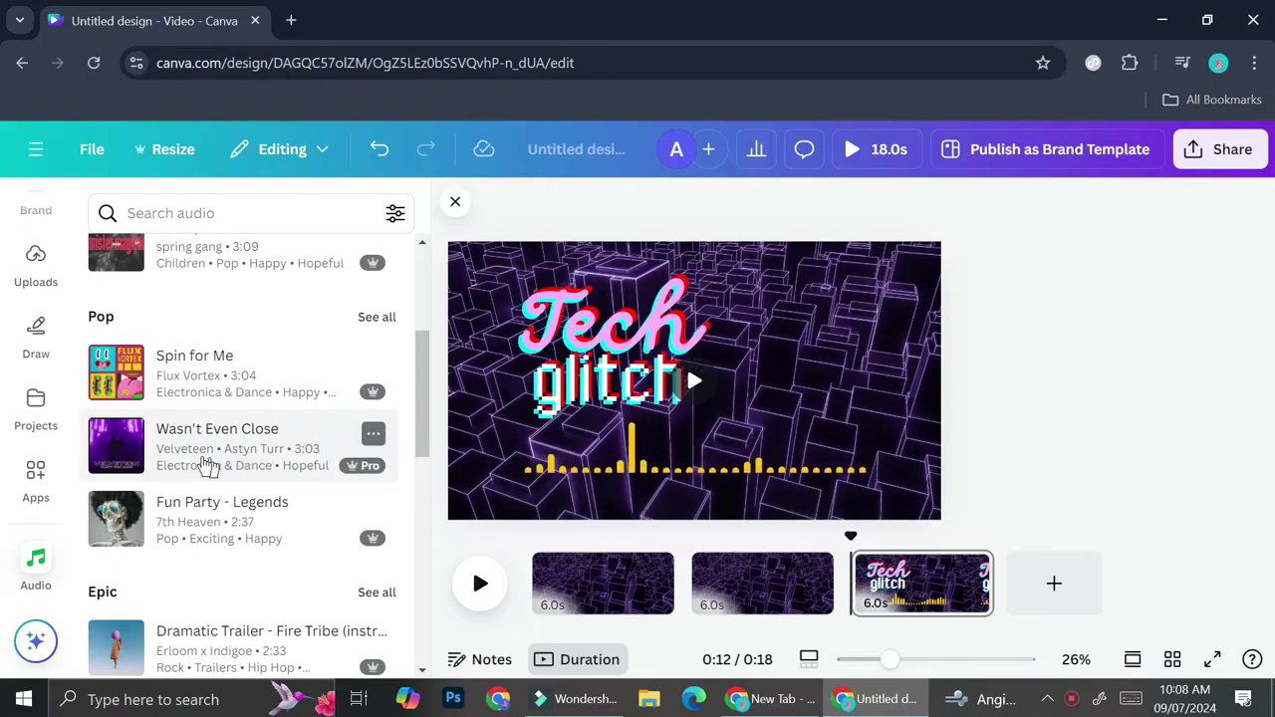
{"action": "left_click_drag", "start_coordinate": [133, 456], "coordinate": [588, 614]}
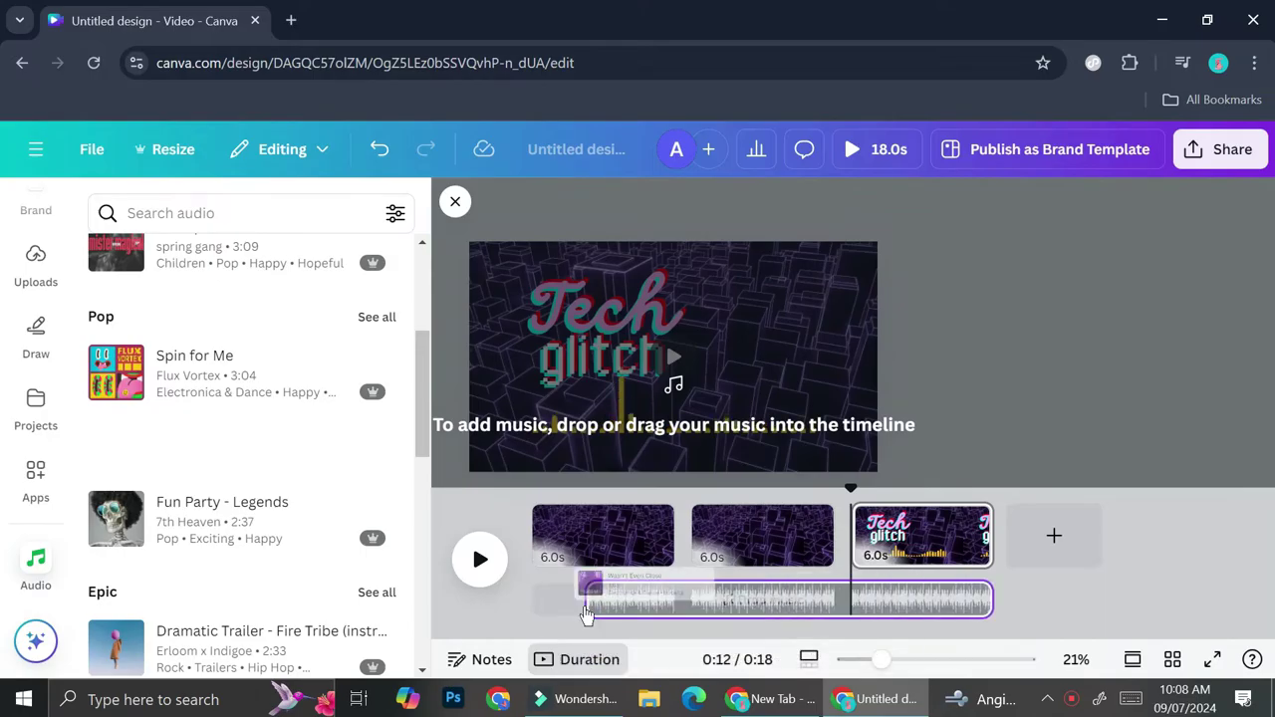
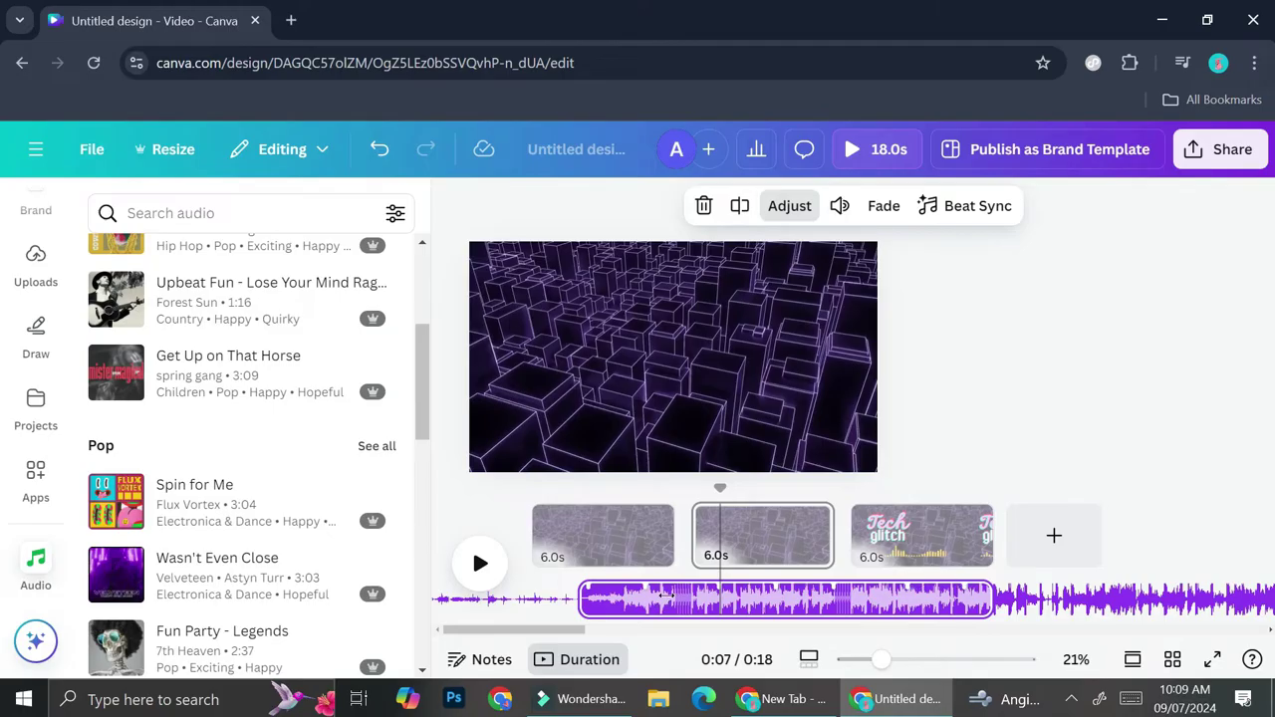
Adjust which portion of the song plays within the audio clip and finish the adjustment
{"action": "mouse_move", "coordinate": [657, 602]}
{"action": "left_mouse_down"}
{"action": "mouse_move", "coordinate": [625, 608]}
{"action": "mouse_move", "coordinate": [653, 604]}
{"action": "left_mouse_up"}
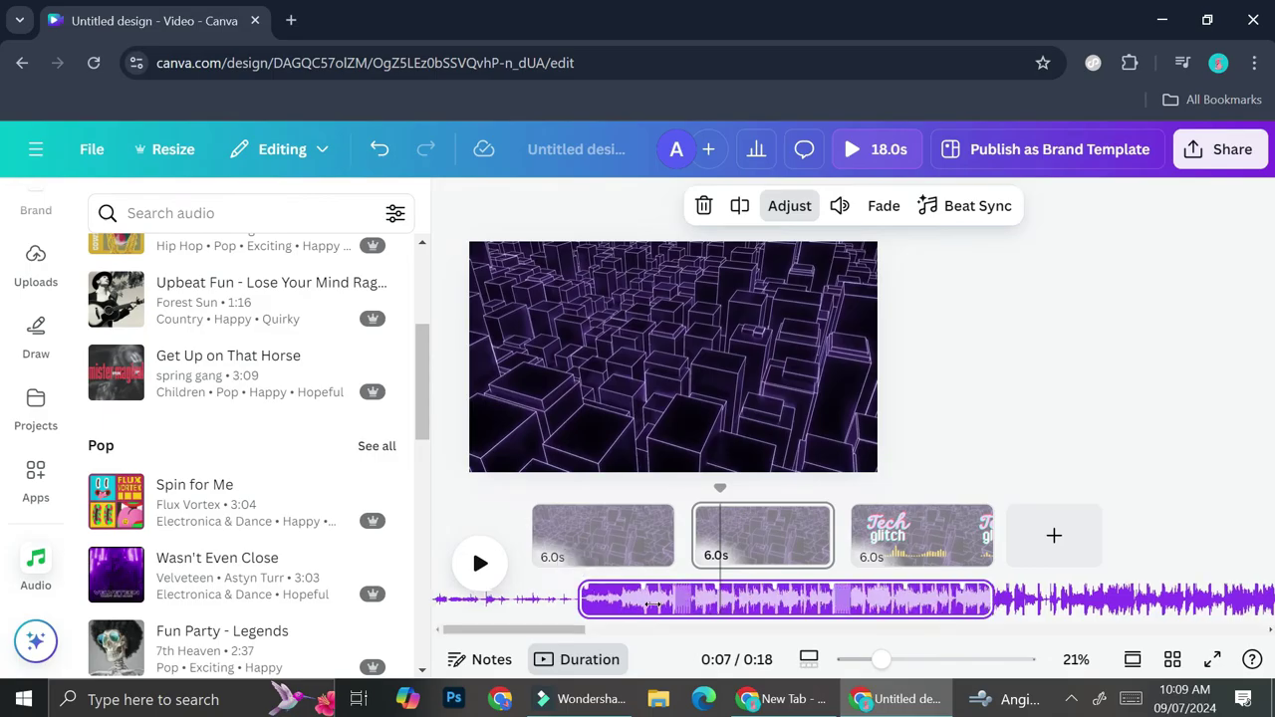
{"action": "left_click", "coordinate": [933, 489]}
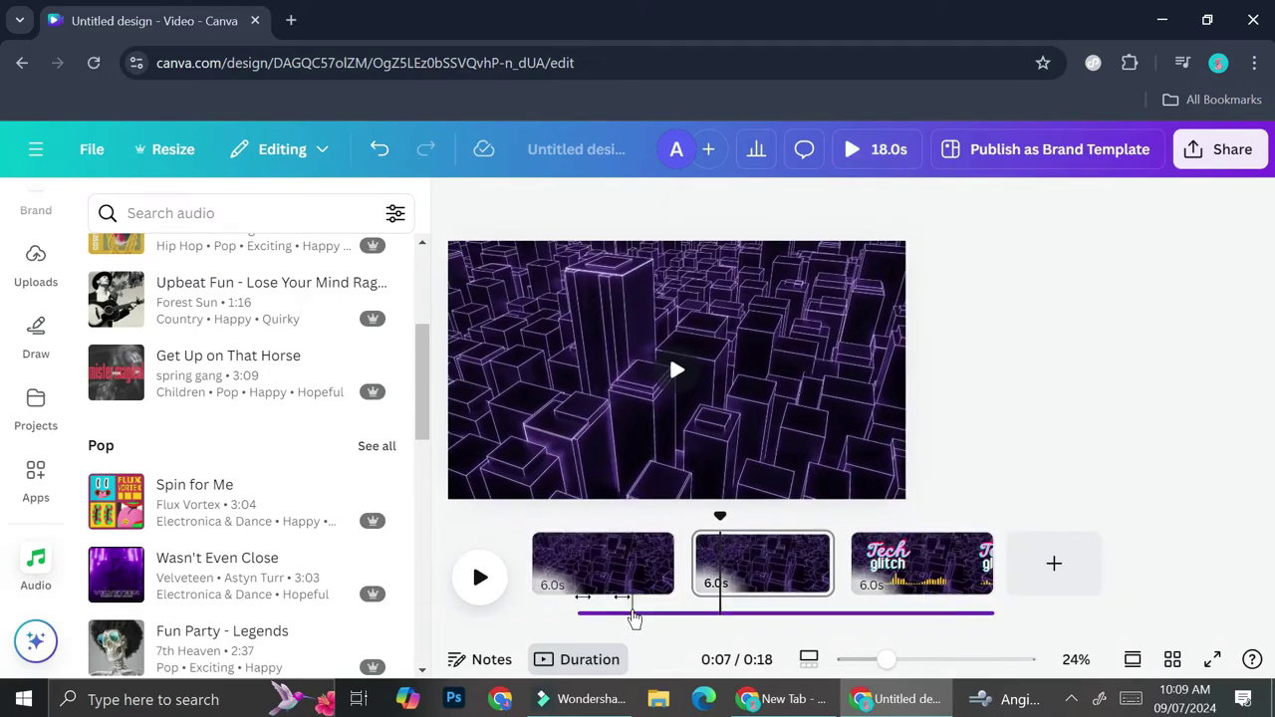
Extend the soundtrack clip back to the start of the first page so it covers the full 18.0 s video
{"action": "left_click", "coordinate": [635, 614]}
{"action": "left_click_drag", "start_coordinate": [605, 597], "coordinate": [560, 597]}
{"action": "left_click", "coordinate": [642, 610]}
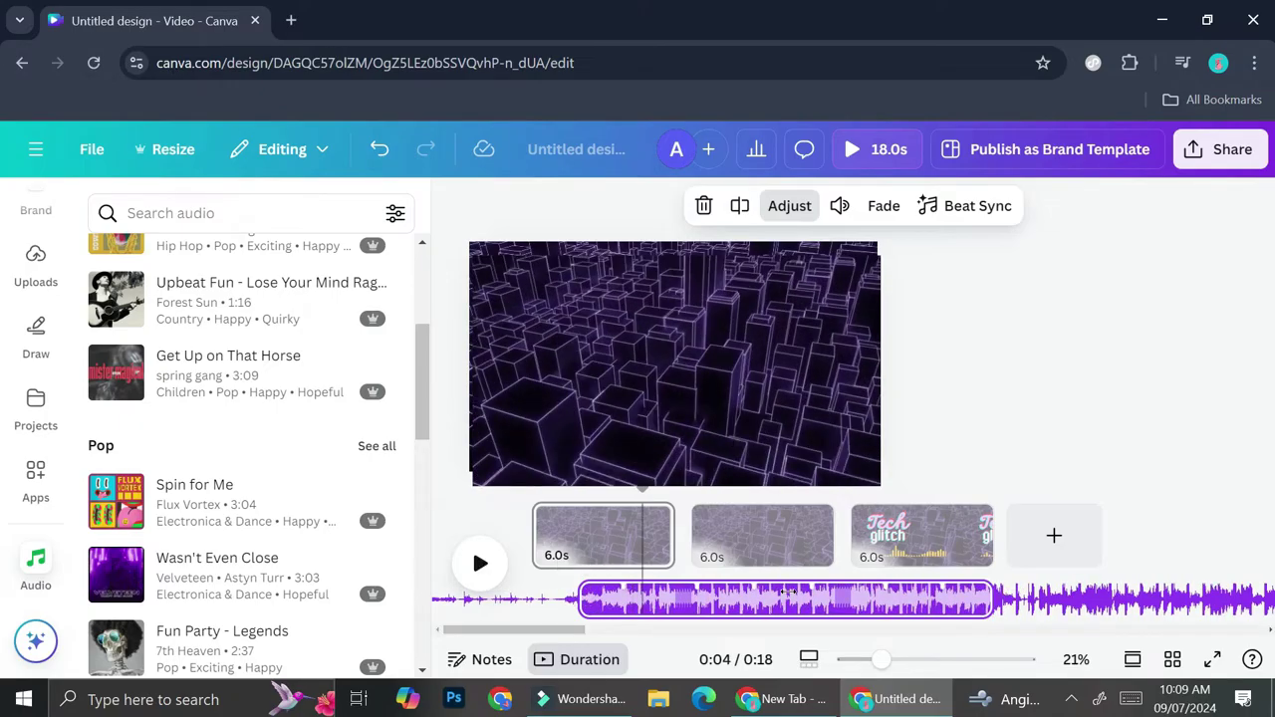
{"action": "left_click_drag", "start_coordinate": [832, 601], "coordinate": [760, 597]}
{"action": "left_click_drag", "start_coordinate": [962, 602], "coordinate": [1008, 598]}
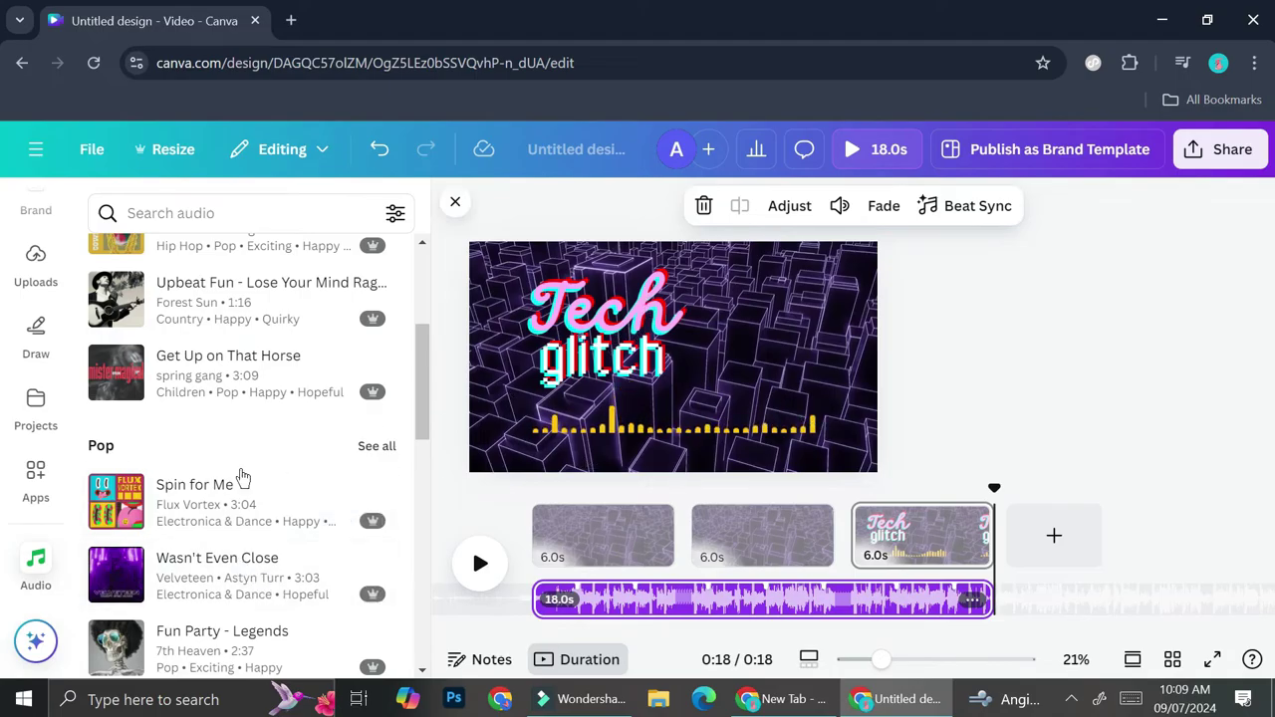
Change the glitch title to "Wasn't even close" with "Velveteen" beneath, and shrink and centre the text above the audio wave
{"action": "left_click", "coordinate": [212, 590]}
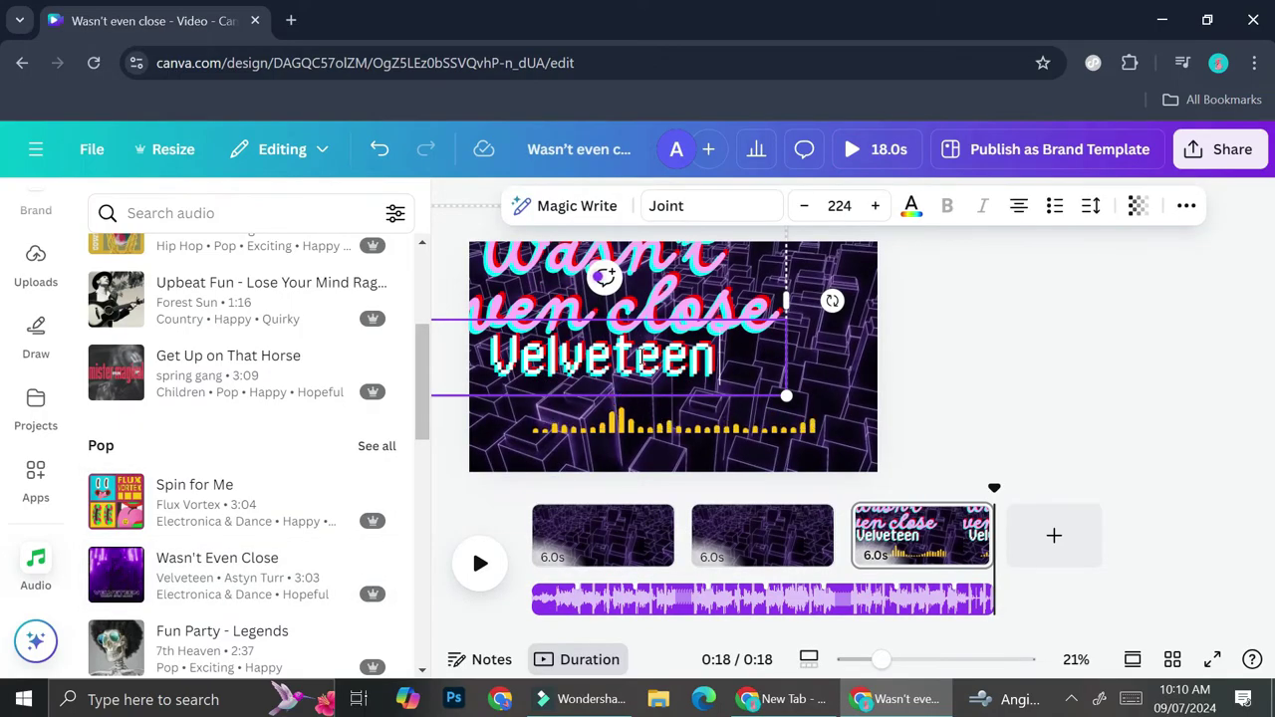
{"action": "left_click", "coordinate": [762, 311]}
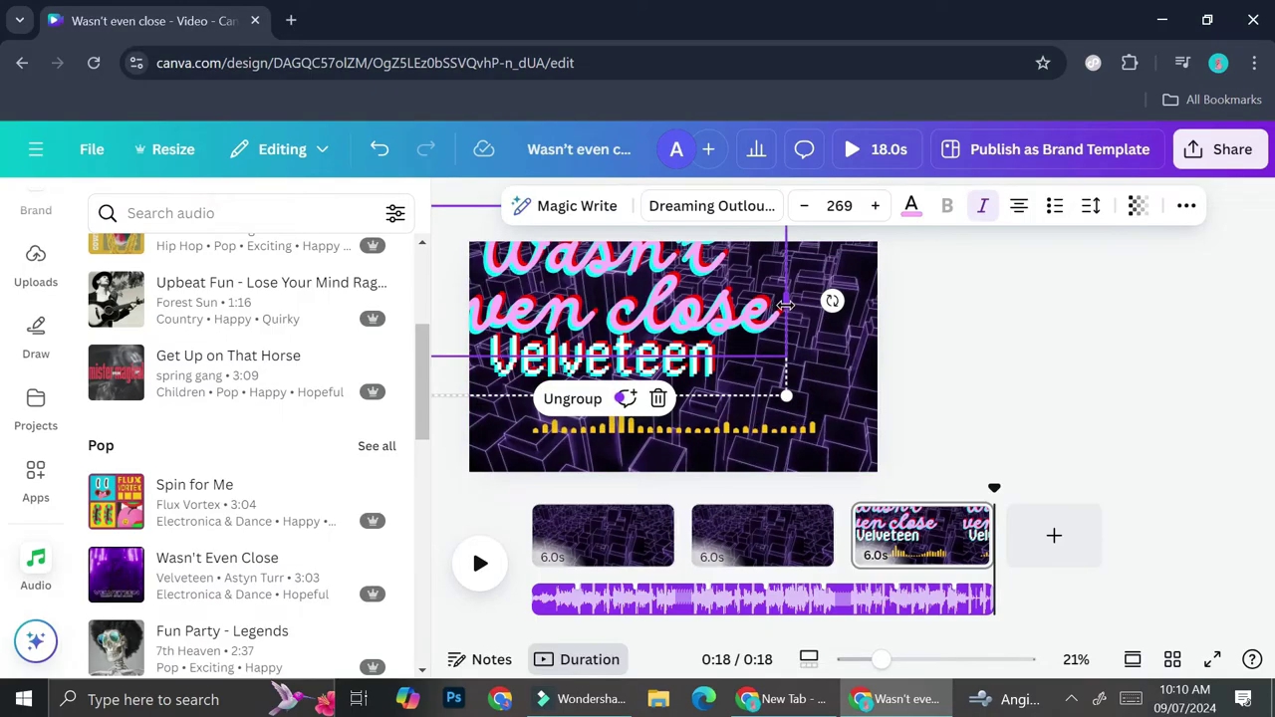
{"action": "left_click_drag", "start_coordinate": [788, 397], "coordinate": [627, 309]}
{"action": "left_click_drag", "start_coordinate": [624, 260], "coordinate": [913, 333]}
{"action": "left_click_drag", "start_coordinate": [806, 321], "coordinate": [759, 337]}
{"action": "left_click_drag", "start_coordinate": [851, 381], "coordinate": [845, 370]}
{"action": "left_click_drag", "start_coordinate": [759, 314], "coordinate": [714, 319]}
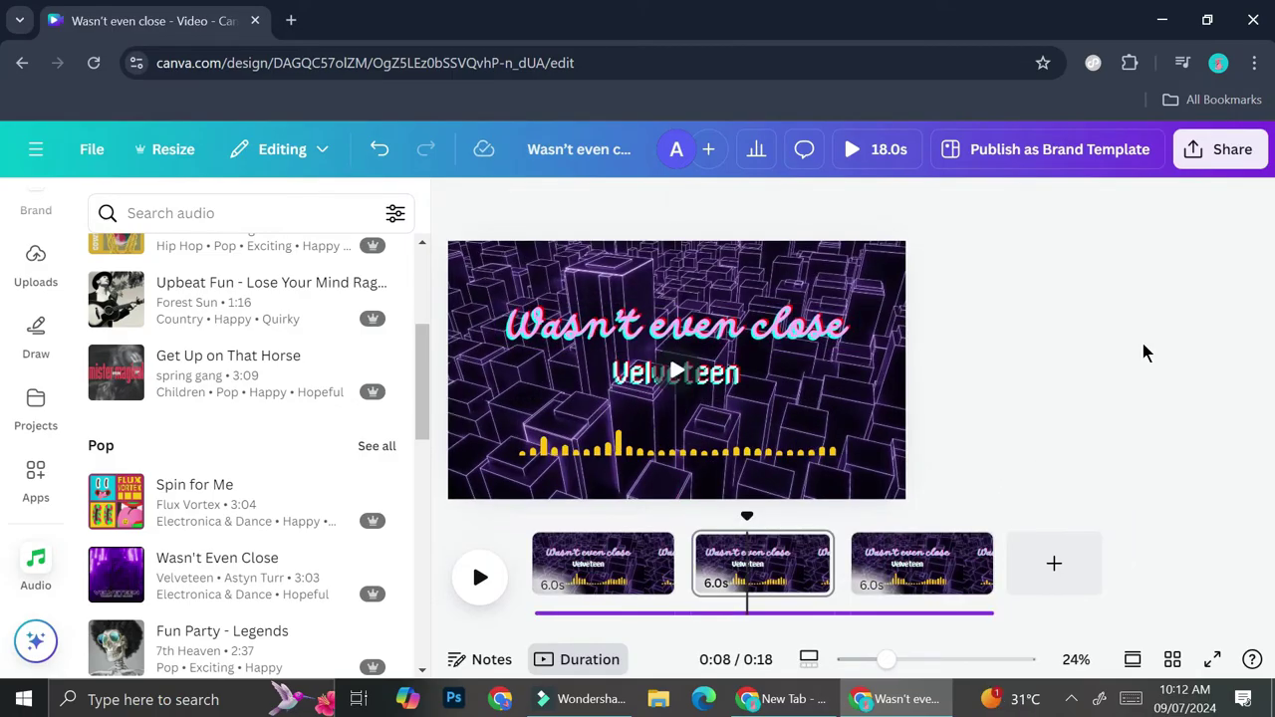
Preview the finished music video in full screen from the beginning and close the preview
{"action": "left_click_drag", "start_coordinate": [742, 519], "coordinate": [537, 547]}
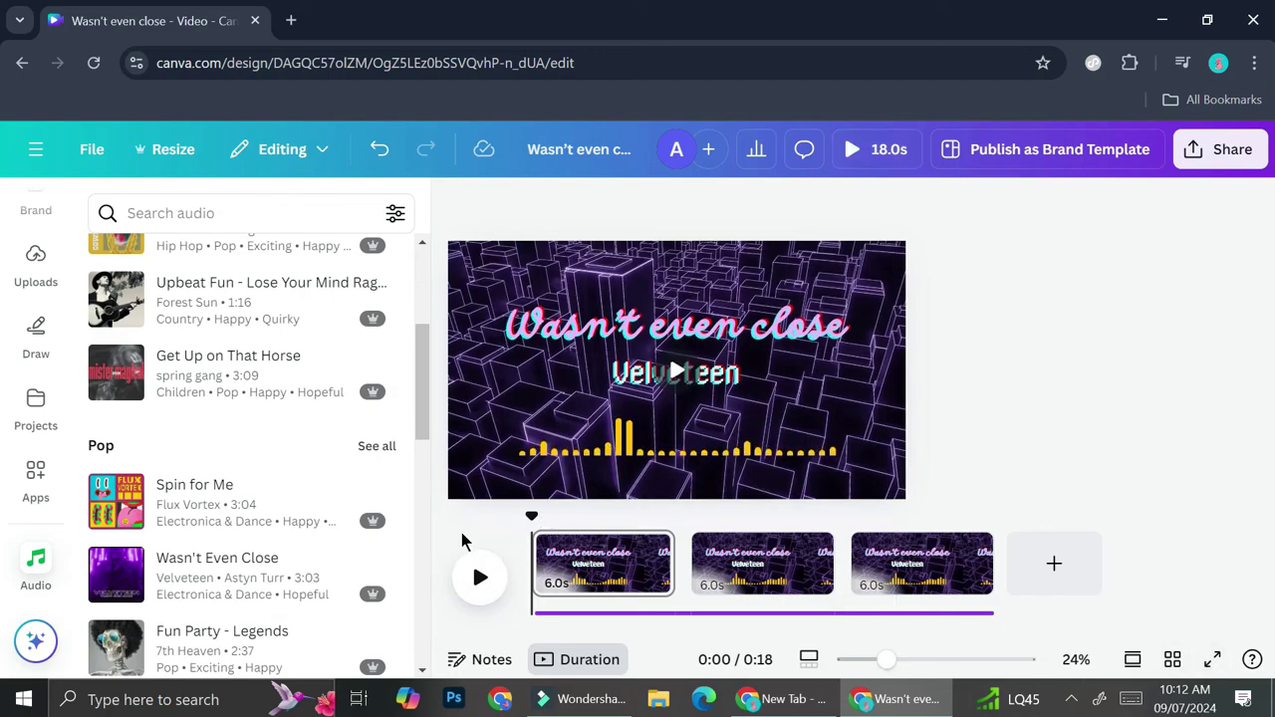
{"action": "key", "text": "ctrl+alt+p"}
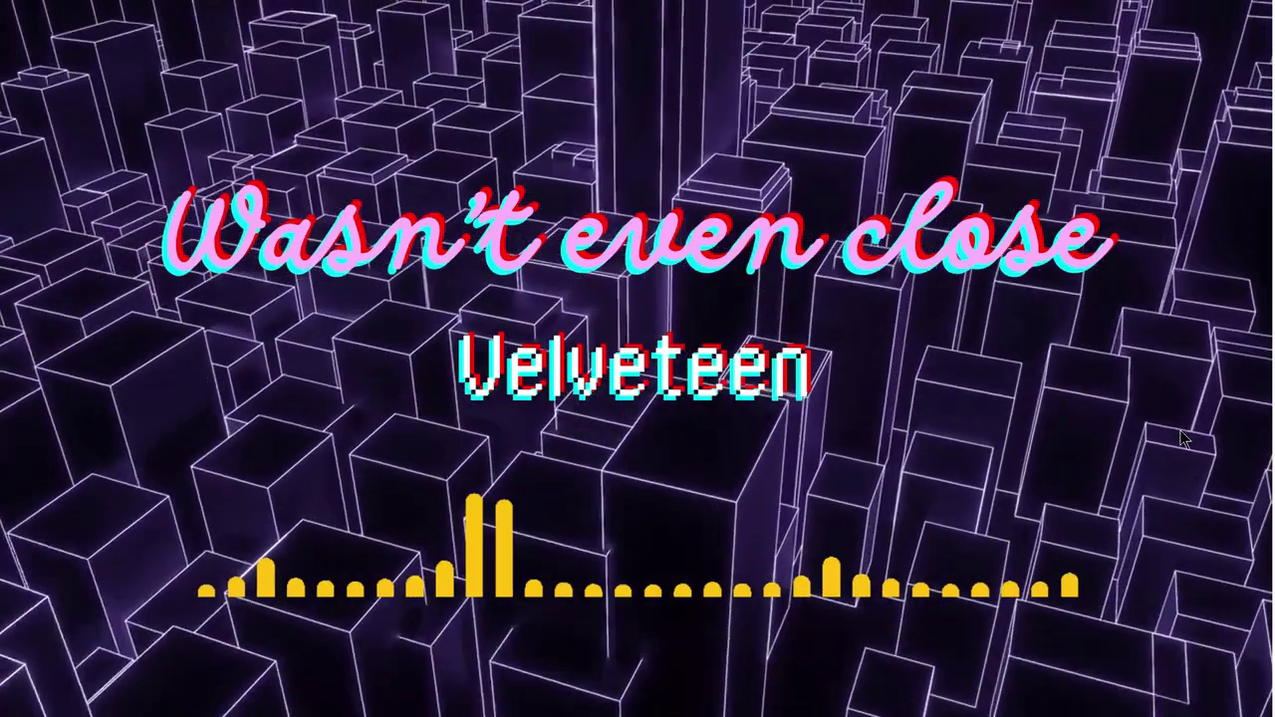
{"action": "left_click", "coordinate": [1164, 489]}
{"action": "left_click", "coordinate": [1238, 694]}
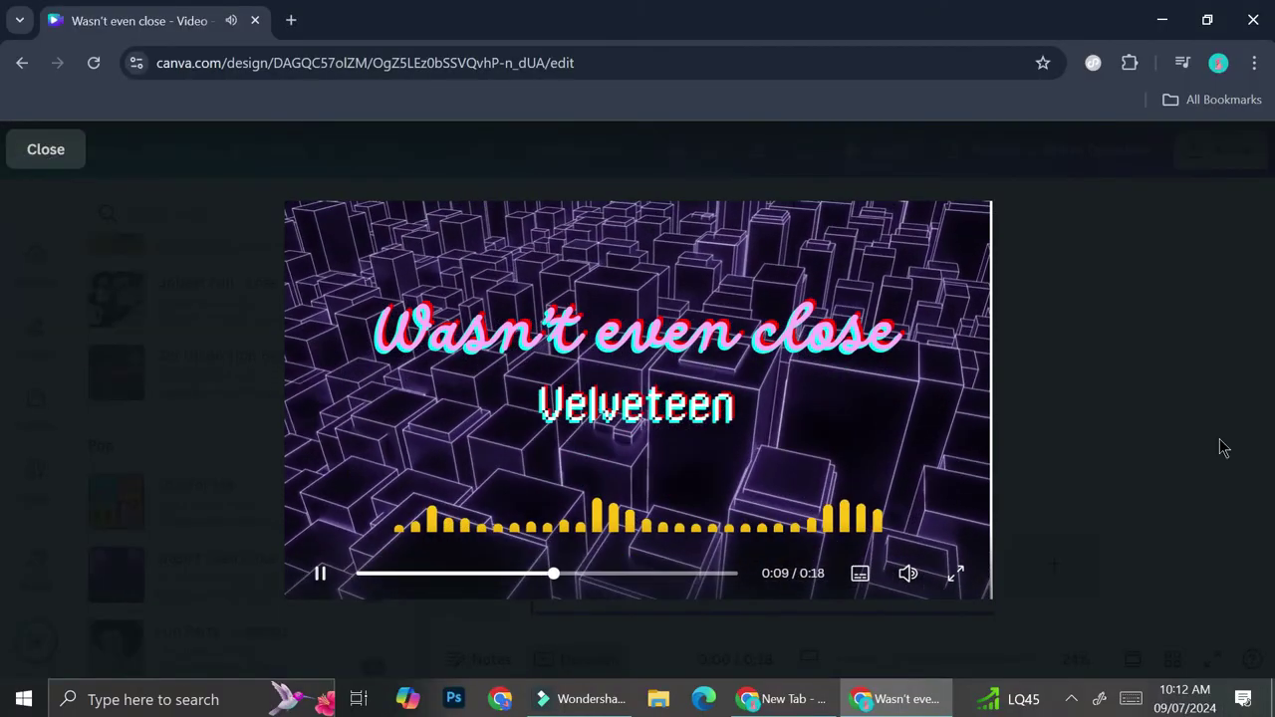
{"action": "left_click", "coordinate": [1222, 447]}
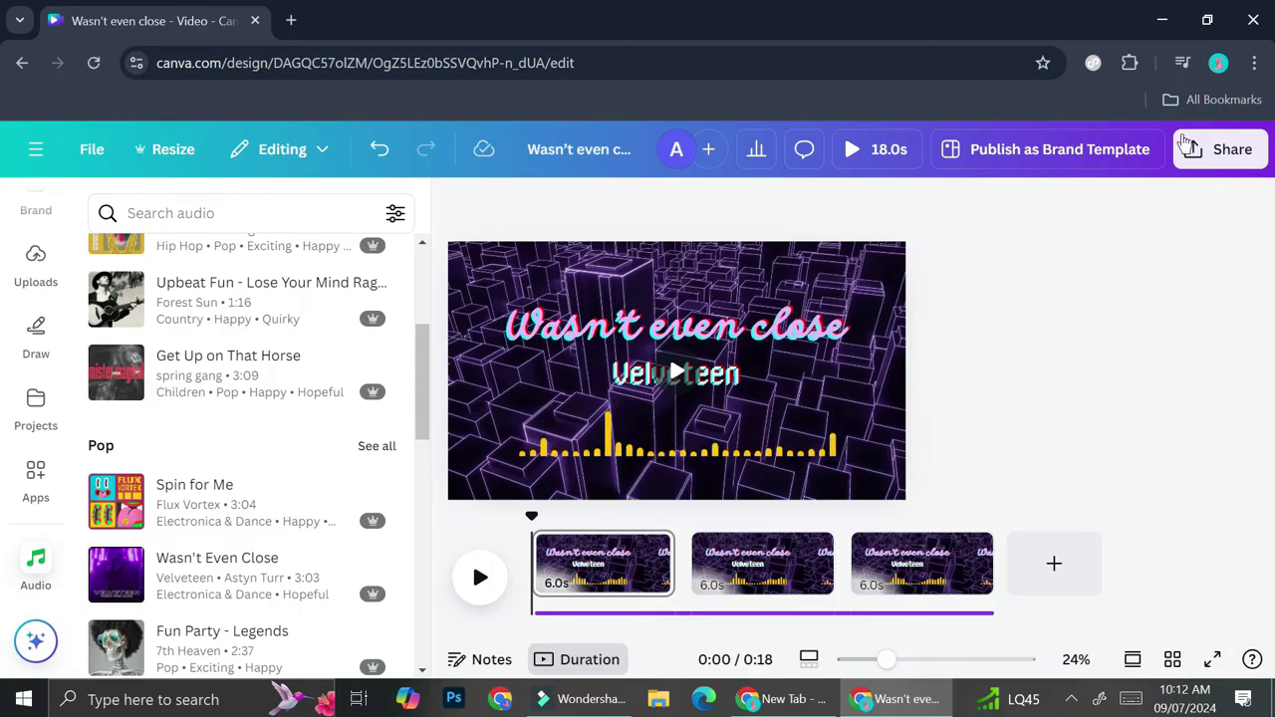
Create a new blank Video design
{"action": "left_click", "coordinate": [36, 151]}
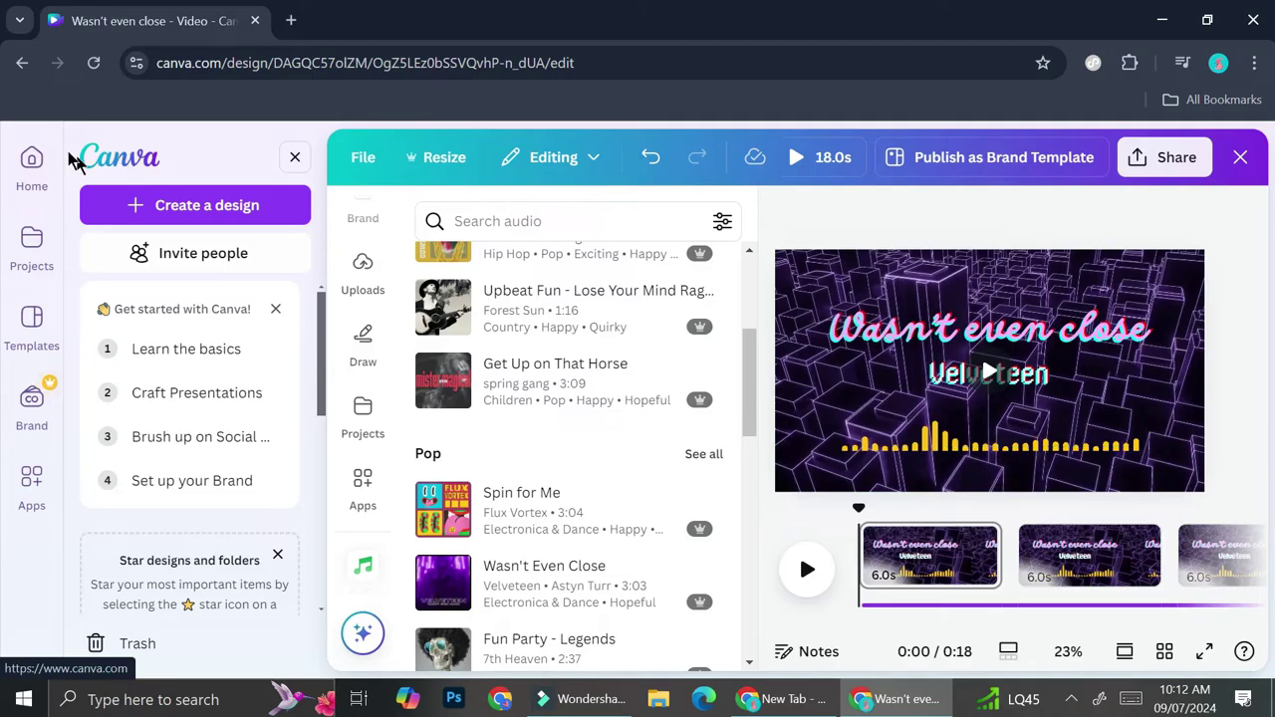
{"action": "left_click", "coordinate": [117, 196]}
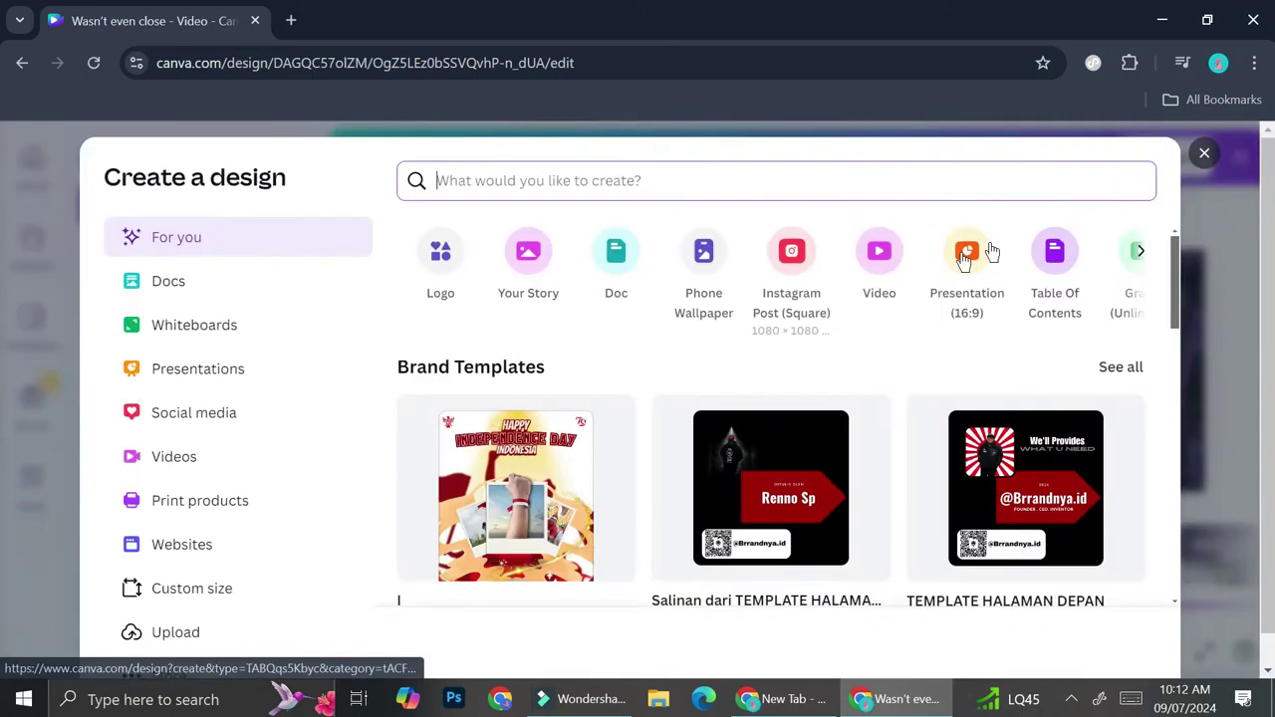
{"action": "left_click", "coordinate": [880, 251]}
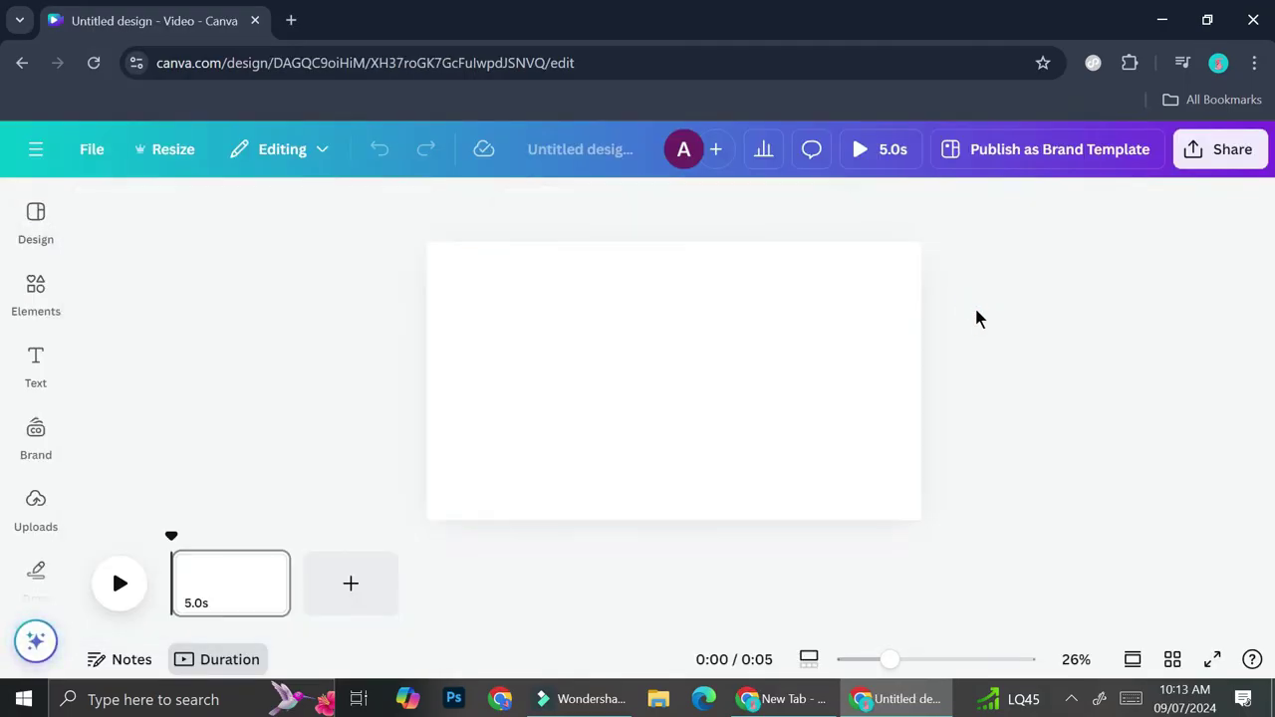
Search the elements for "cassette" and show all matching graphics
{"action": "left_click", "coordinate": [32, 231]}
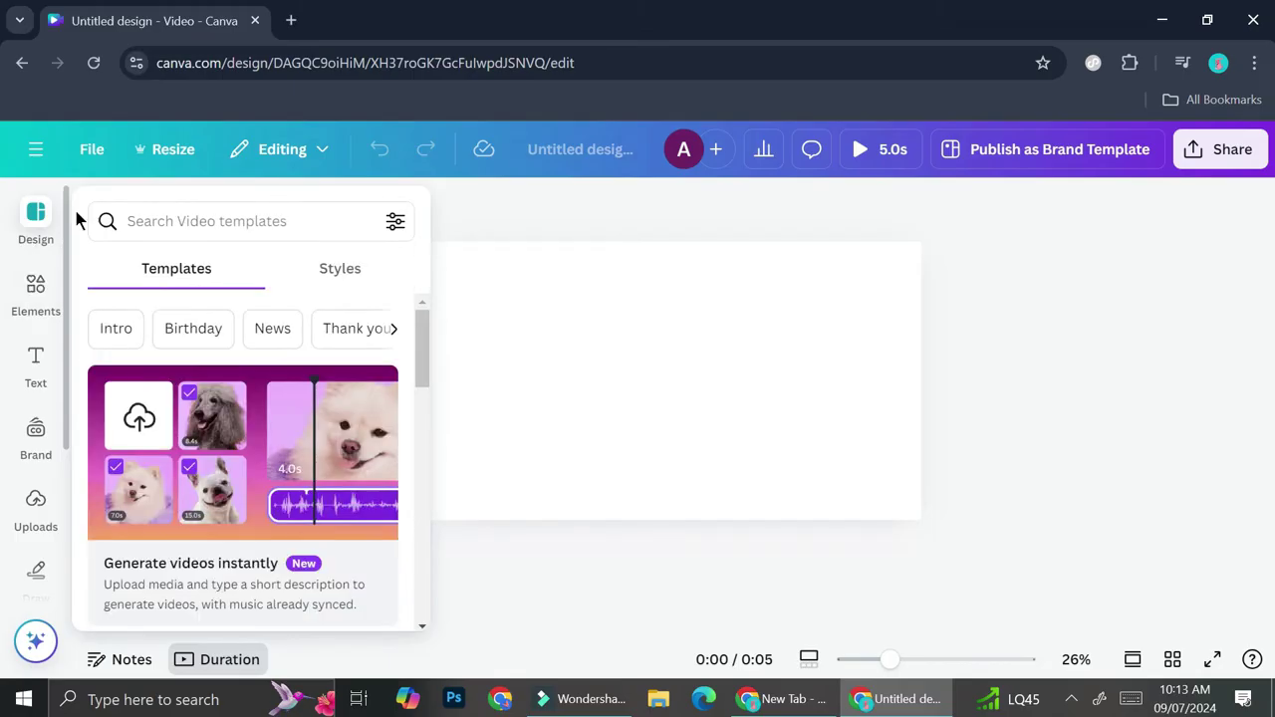
{"action": "left_click", "coordinate": [606, 308]}
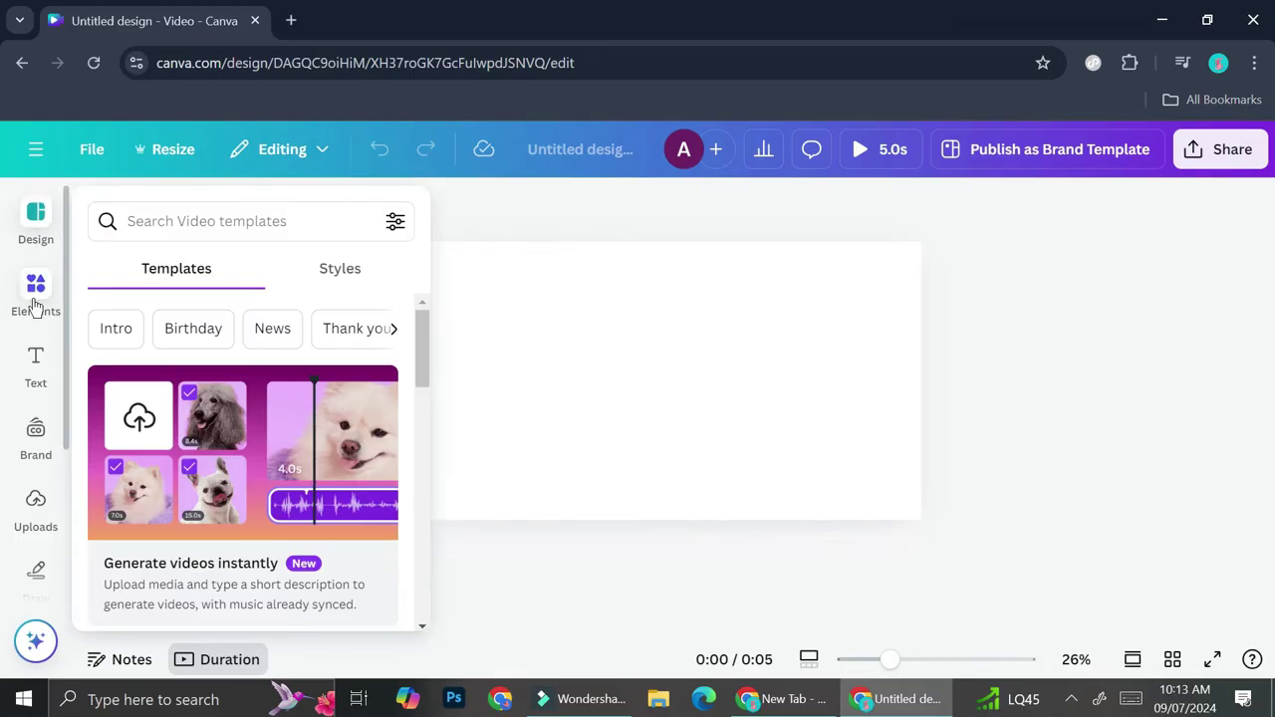
{"action": "left_click", "coordinate": [35, 299]}
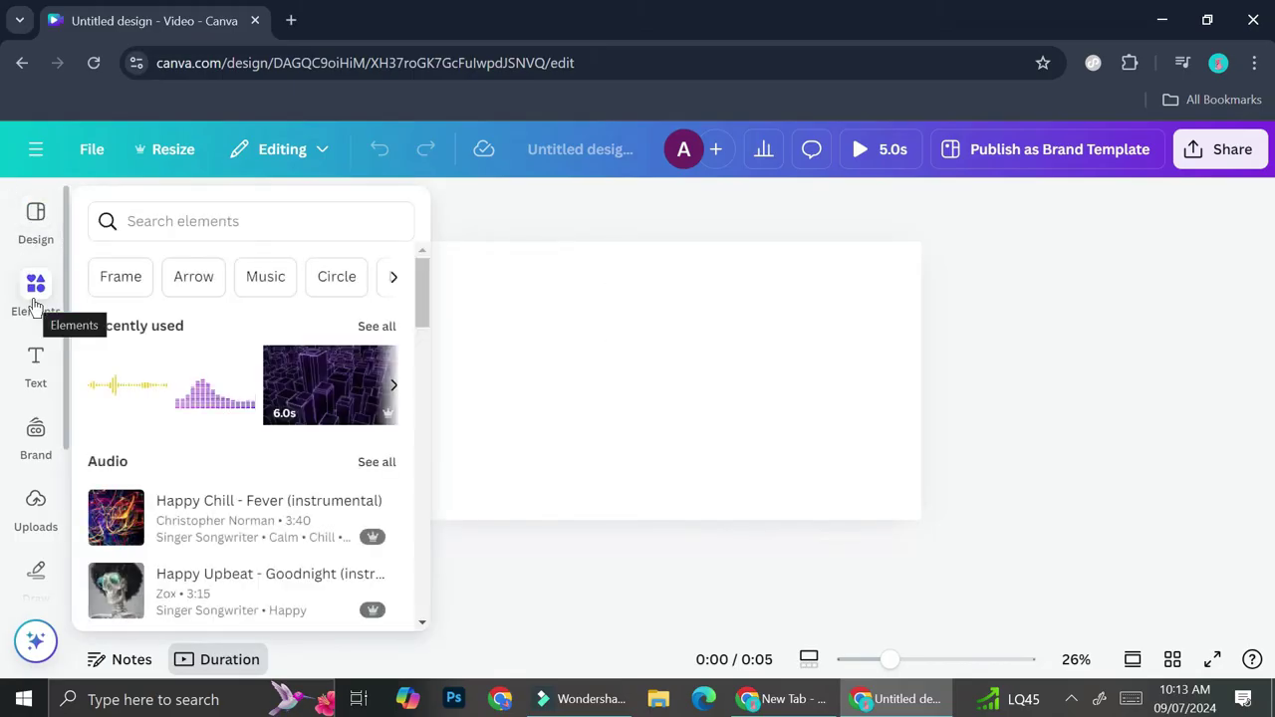
{"action": "left_click", "coordinate": [279, 210]}
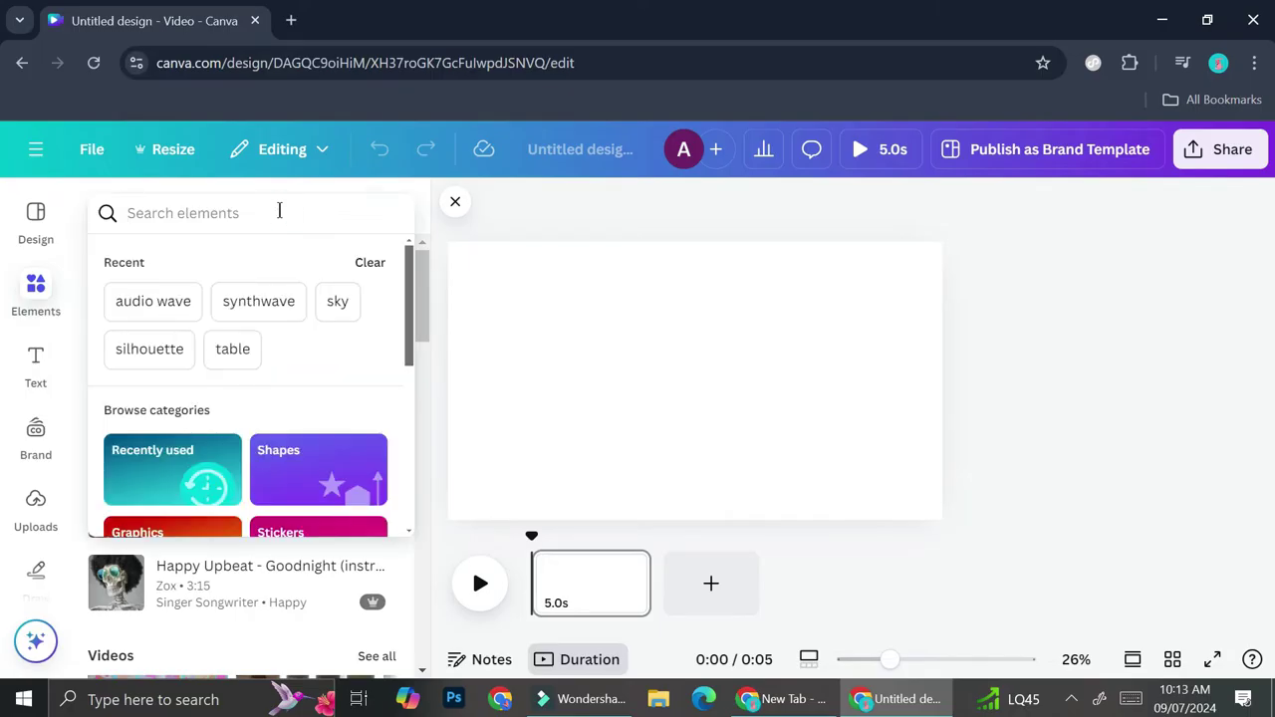
{"action": "type", "text": "cassette"}
{"action": "key", "text": "Return"}
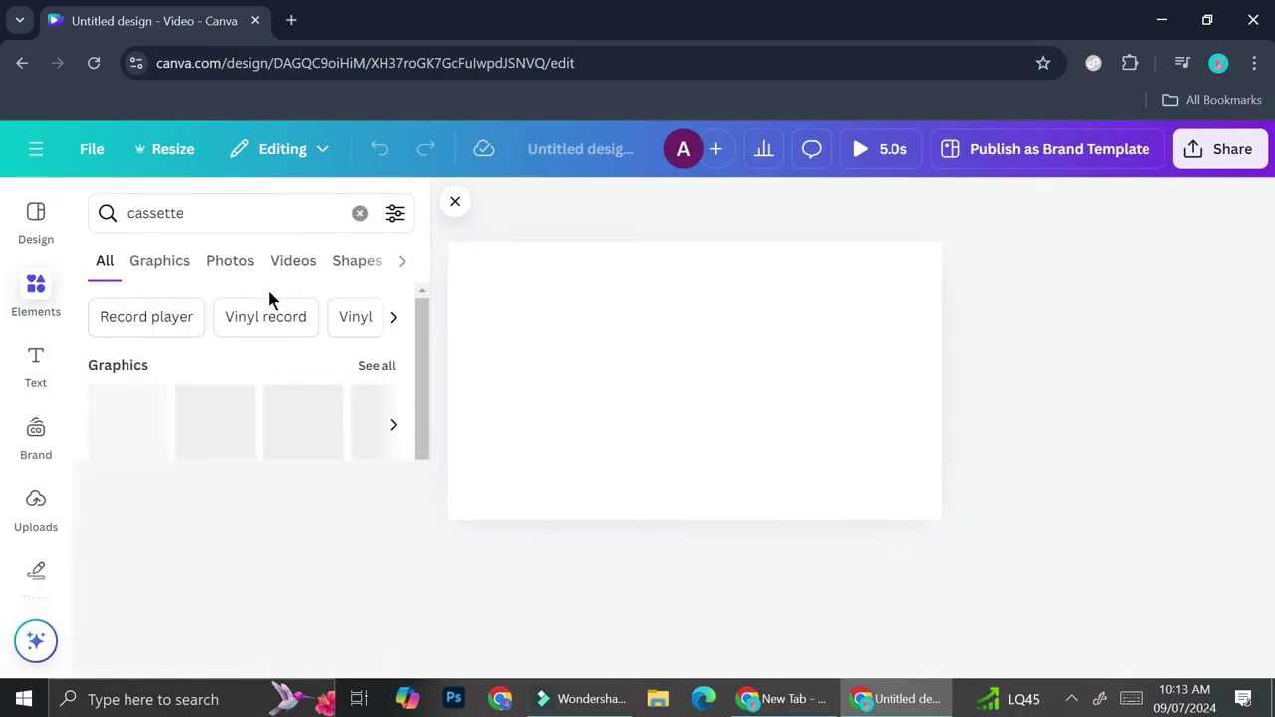
{"action": "left_click", "coordinate": [369, 365]}
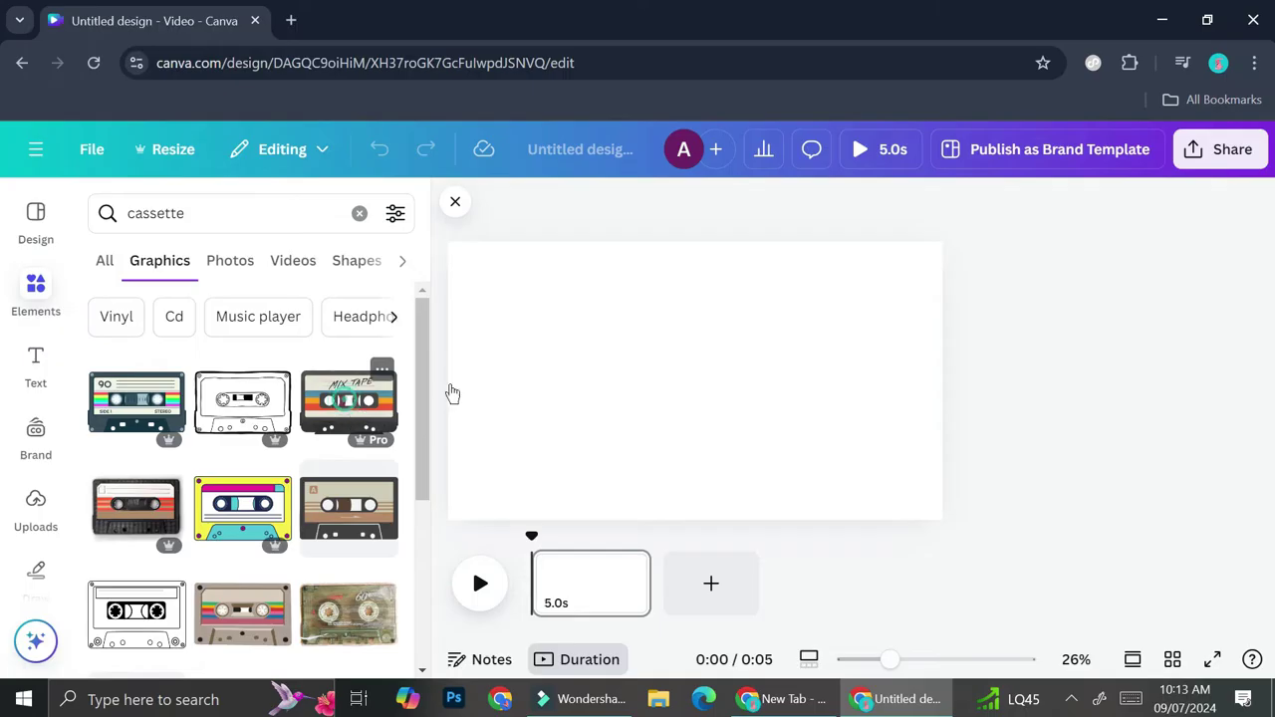
Place the "Mix Tape" cassette graphic on the blank page, scale it down and centre it
{"action": "left_click_drag", "start_coordinate": [809, 406], "coordinate": [793, 399]}
{"action": "left_click_drag", "start_coordinate": [855, 485], "coordinate": [757, 421]}
{"action": "left_click_drag", "start_coordinate": [711, 361], "coordinate": [768, 399]}
Set the page background to the solid dark blue colour #192359
{"action": "left_click", "coordinate": [867, 316]}
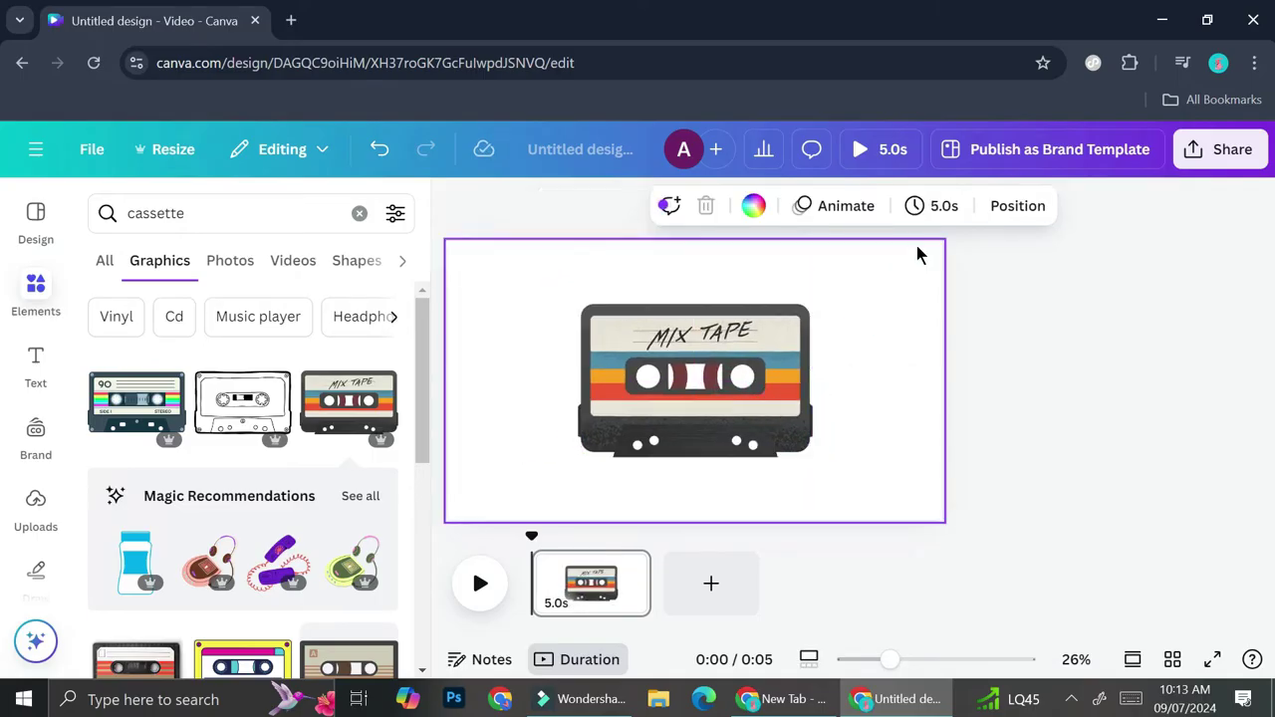
{"action": "left_click", "coordinate": [752, 206]}
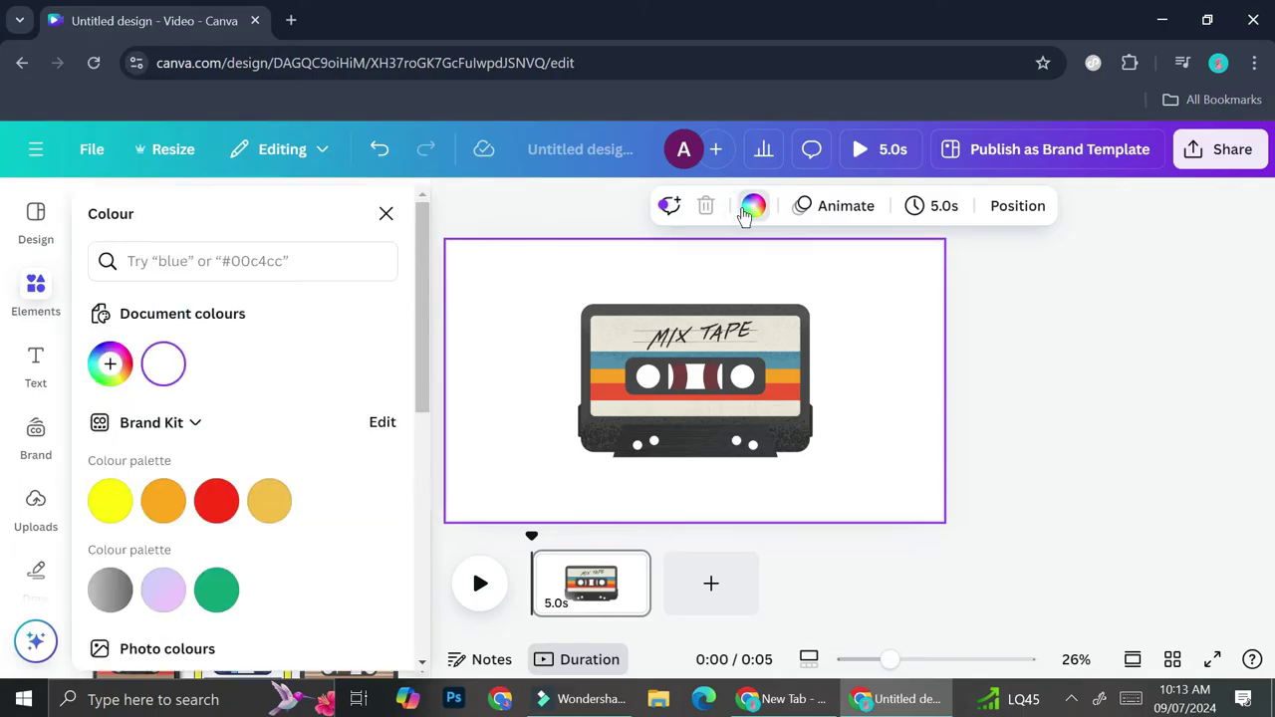
{"action": "left_click", "coordinate": [109, 363]}
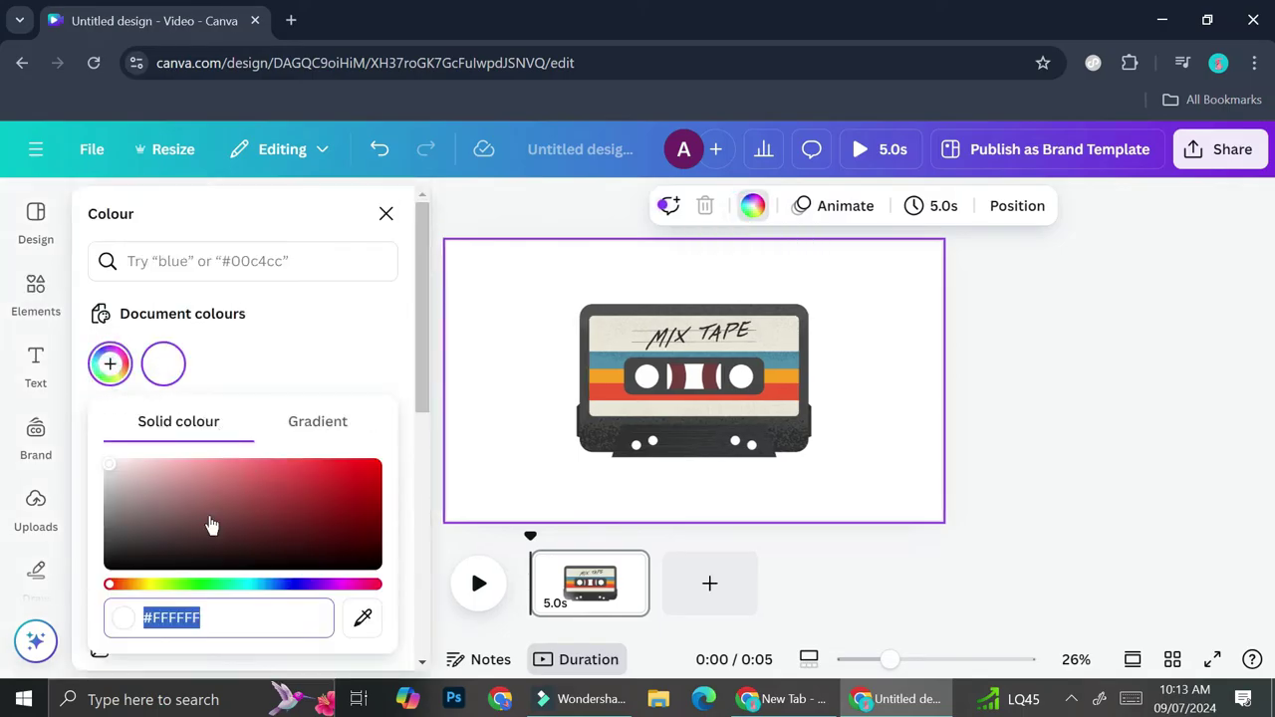
{"action": "left_click_drag", "start_coordinate": [194, 587], "coordinate": [281, 585]}
{"action": "left_click", "coordinate": [251, 525]}
{"action": "left_click_drag", "start_coordinate": [251, 525], "coordinate": [303, 531]}
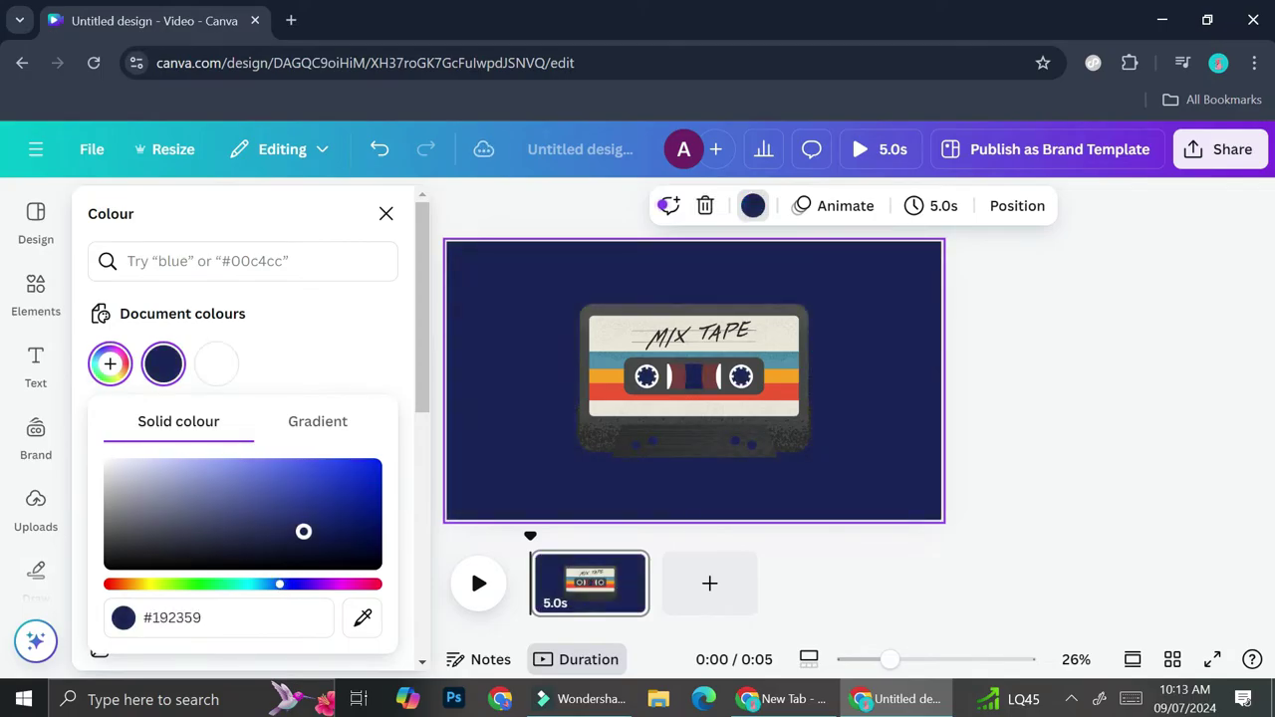
{"action": "left_click", "coordinate": [920, 390]}
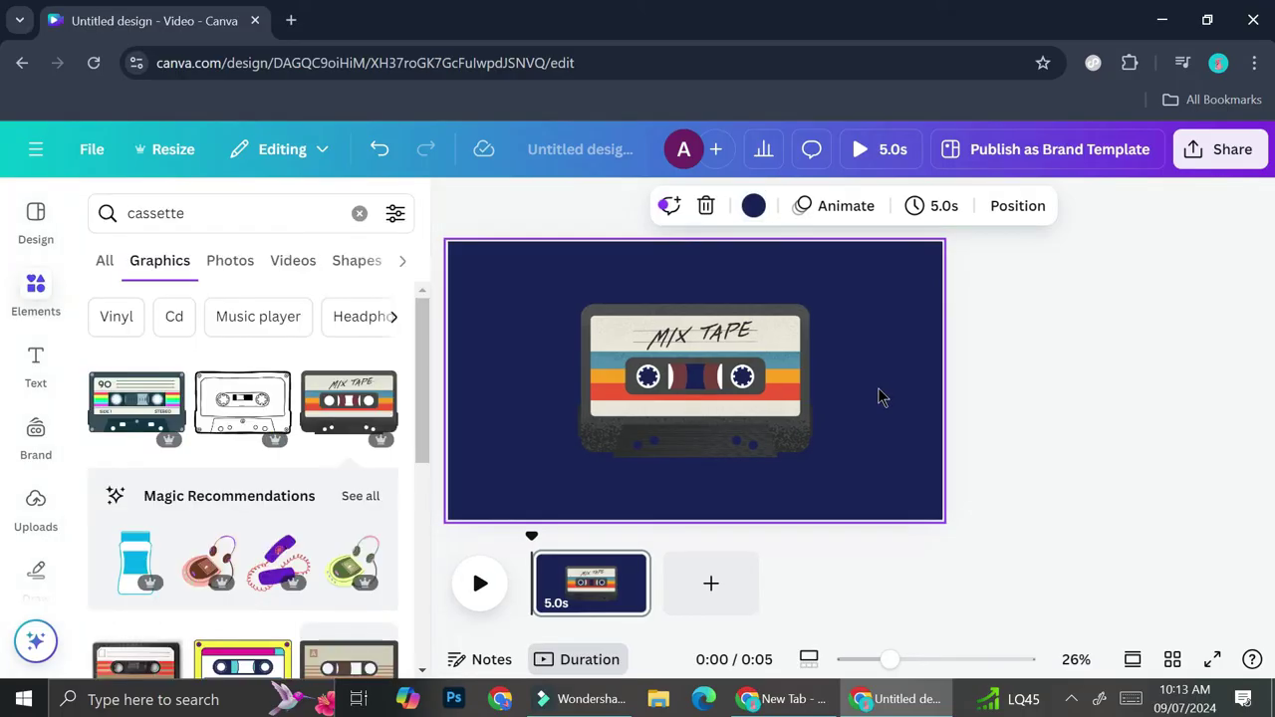
Shrink the cassette slightly and centre it again on the page
{"action": "left_click", "coordinate": [787, 386]}
{"action": "left_click_drag", "start_coordinate": [813, 456], "coordinate": [787, 439]}
{"action": "left_click_drag", "start_coordinate": [752, 382], "coordinate": [765, 391]}
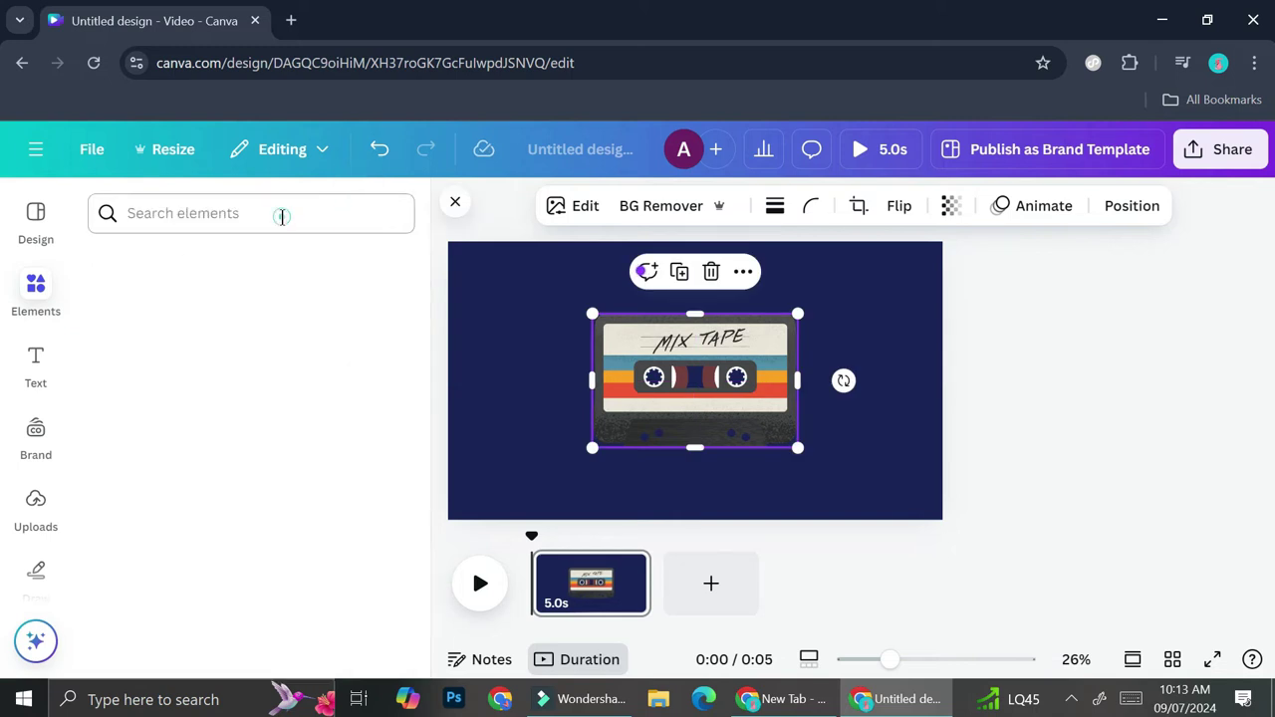
Search the elements for "gear", show all graphics and filter them to Animated only
{"action": "left_click", "coordinate": [281, 214]}
{"action": "type", "text": "gear"}
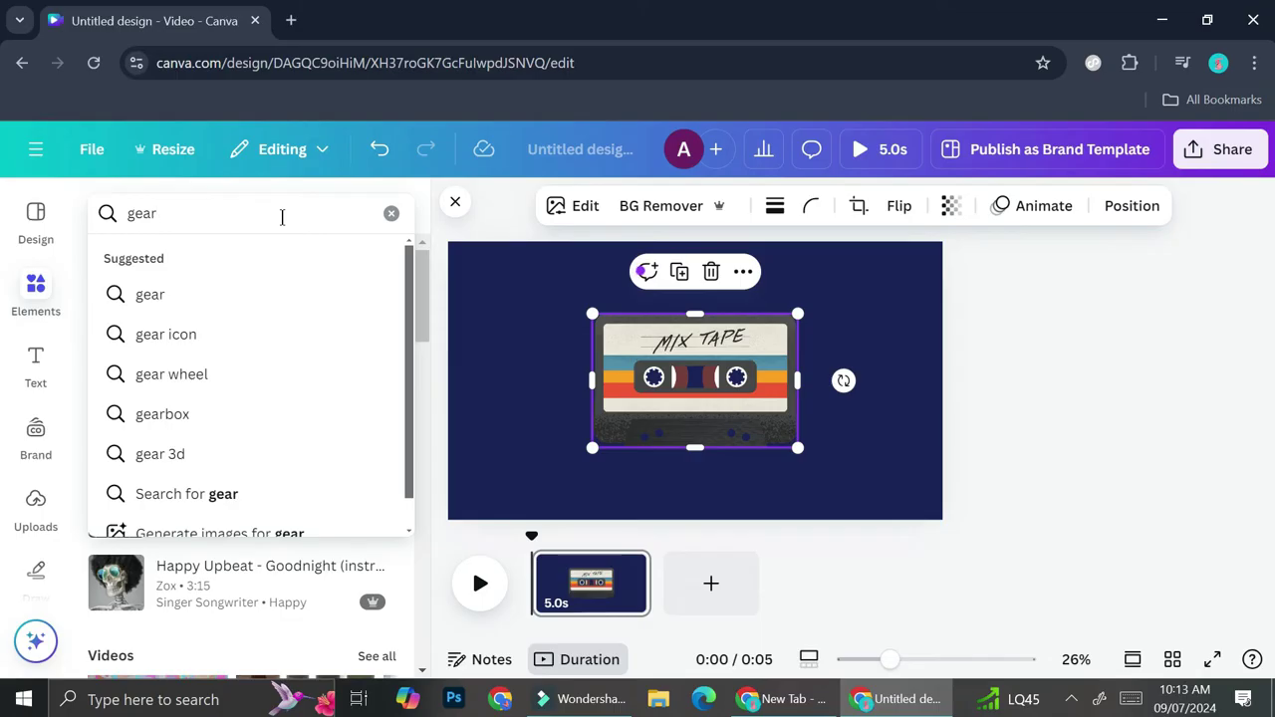
{"action": "left_click", "coordinate": [280, 293]}
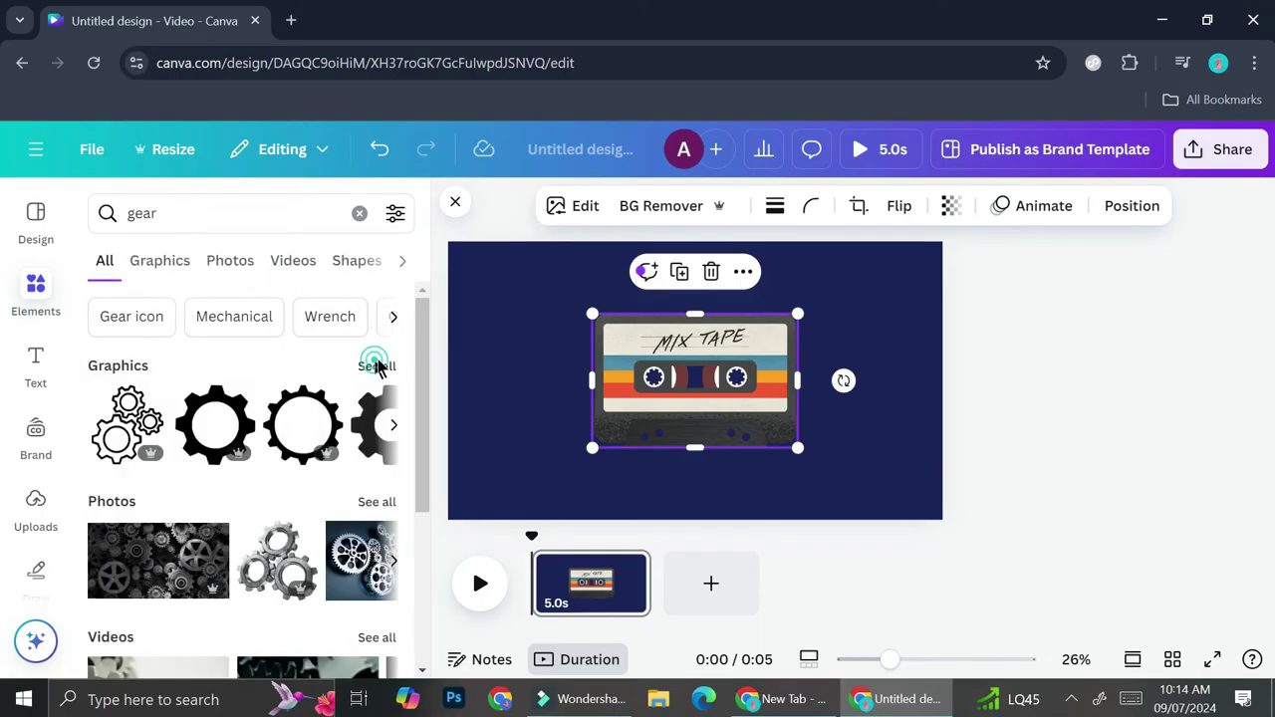
{"action": "left_click", "coordinate": [376, 366]}
{"action": "left_click", "coordinate": [396, 213]}
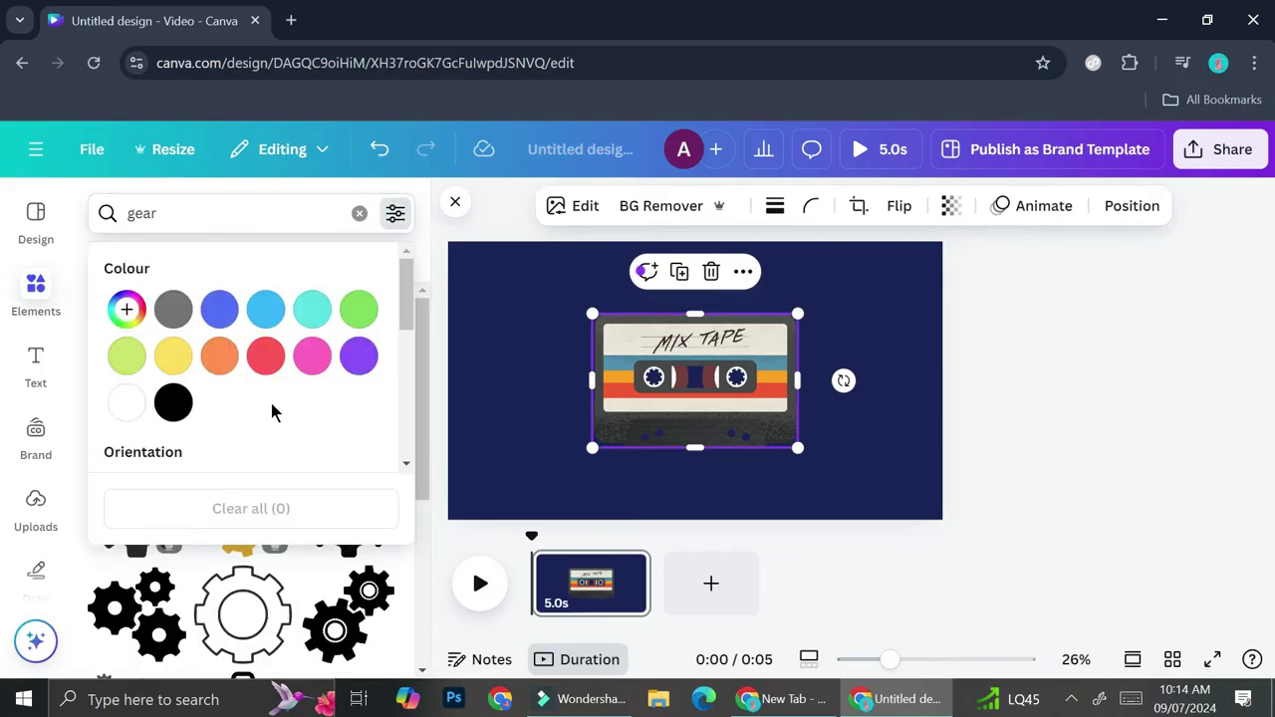
{"action": "scroll", "coordinate": [401, 313], "scroll_direction": "down", "scroll_amount": 3}
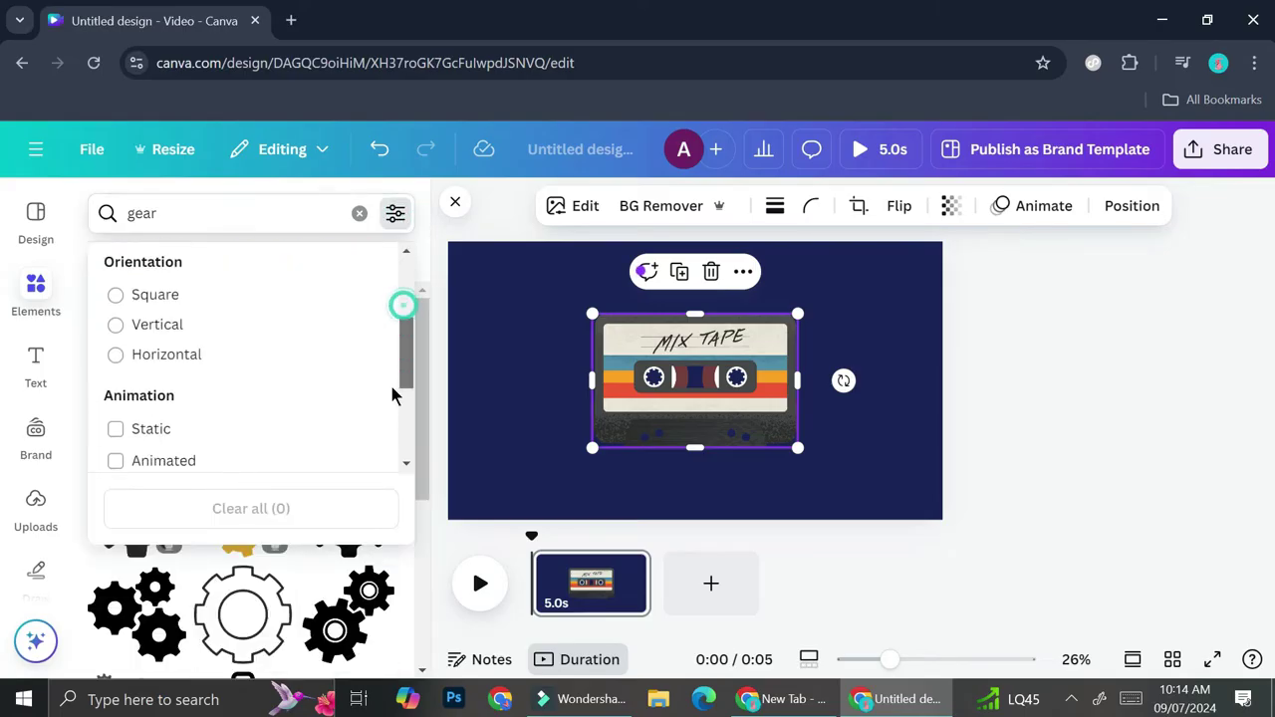
{"action": "left_click", "coordinate": [146, 388]}
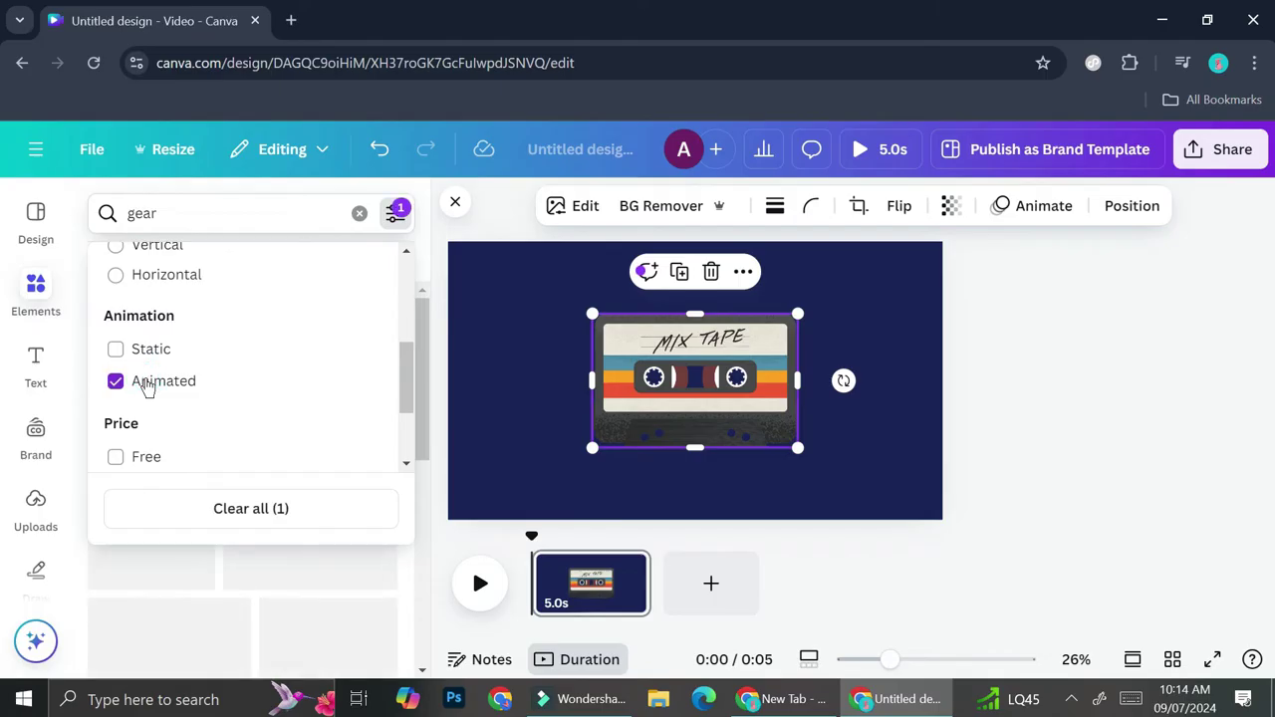
{"action": "left_click", "coordinate": [1019, 431]}
Add the single light purple animated gear graphic with the toothed inner ring to the page
{"action": "scroll", "coordinate": [334, 478], "scroll_direction": "down", "scroll_amount": 2}
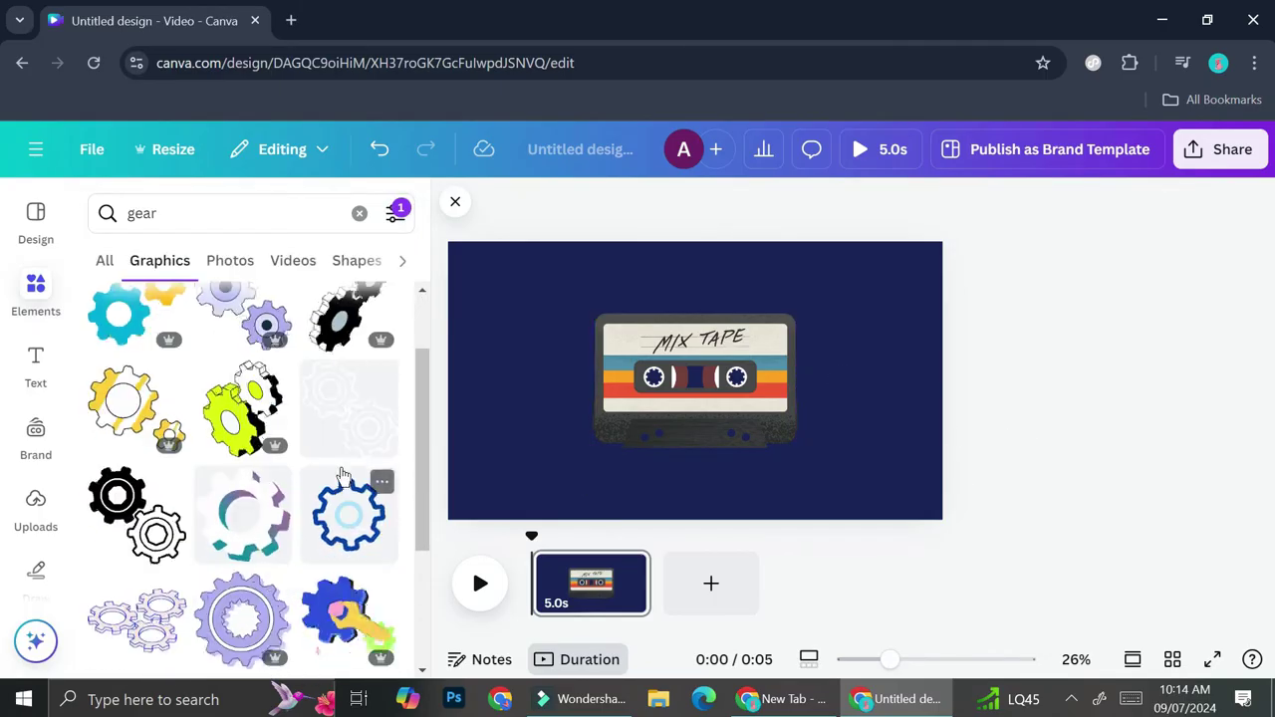
{"action": "scroll", "coordinate": [341, 476], "scroll_direction": "down", "scroll_amount": 2}
{"action": "scroll", "coordinate": [363, 468], "scroll_direction": "down", "scroll_amount": 1}
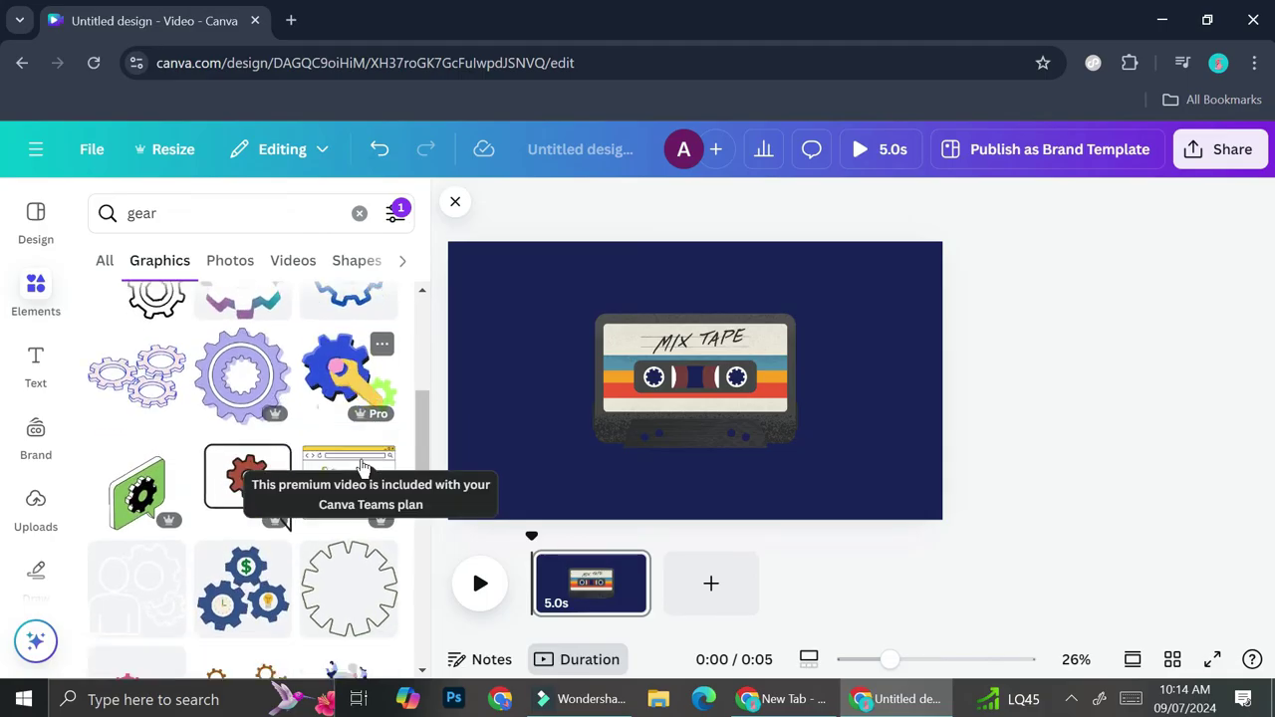
{"action": "scroll", "coordinate": [359, 470], "scroll_direction": "down", "scroll_amount": 2}
{"action": "scroll", "coordinate": [334, 480], "scroll_direction": "down", "scroll_amount": 2}
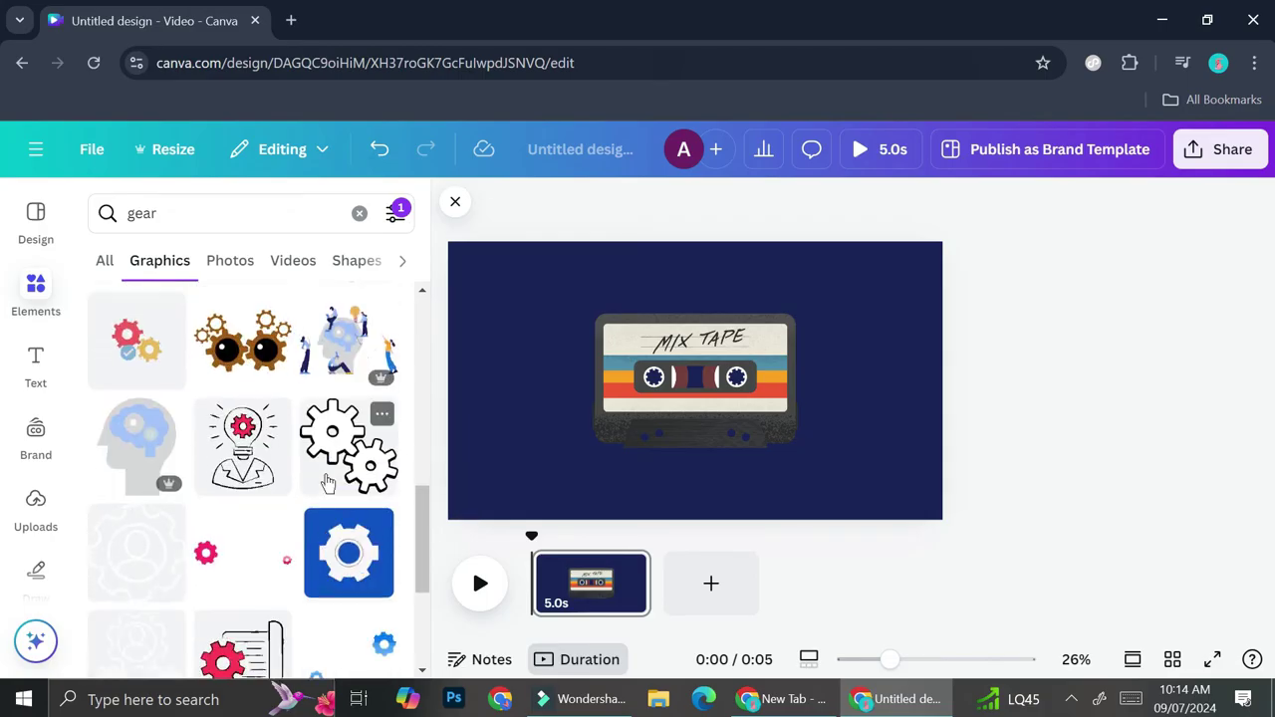
{"action": "scroll", "coordinate": [328, 484], "scroll_direction": "down", "scroll_amount": 3}
{"action": "scroll", "coordinate": [239, 438], "scroll_direction": "up", "scroll_amount": 8}
{"action": "left_click", "coordinate": [240, 439]}
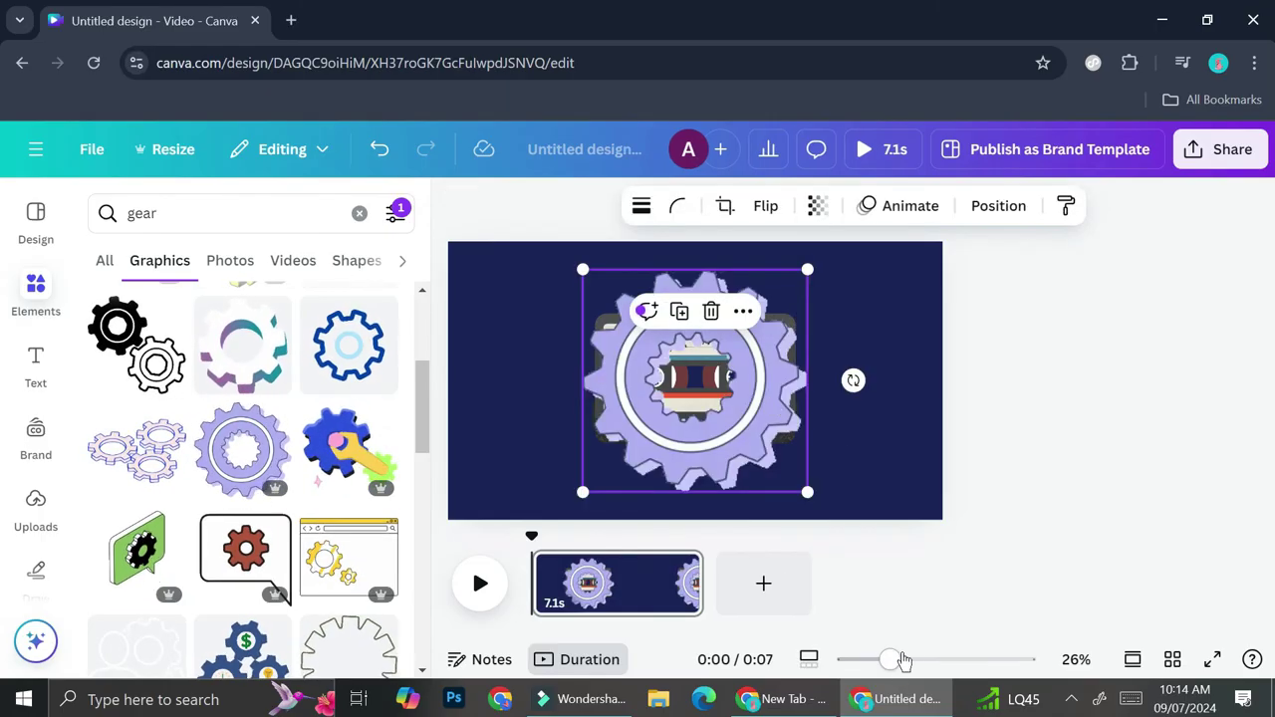
Scale the gear down to cover the cassette's left reel and place a duplicate over the right reel
{"action": "mouse_move", "coordinate": [897, 662]}
{"action": "left_mouse_down"}
{"action": "mouse_move", "coordinate": [931, 662]}
{"action": "mouse_move", "coordinate": [913, 662]}
{"action": "left_mouse_up"}
{"action": "left_click_drag", "start_coordinate": [1036, 231], "coordinate": [787, 309]}
{"action": "left_click_drag", "start_coordinate": [889, 285], "coordinate": [787, 384]}
{"action": "scroll", "coordinate": [787, 383], "scroll_direction": "up", "scroll_amount": 5}
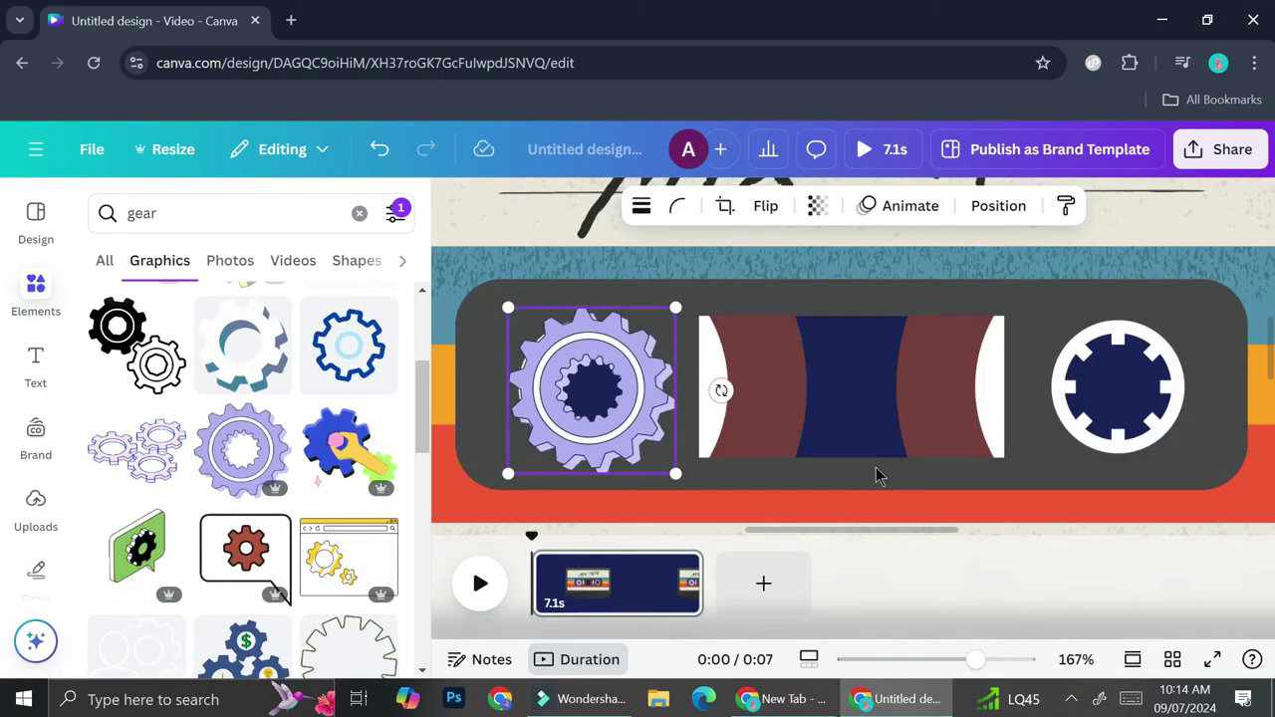
{"action": "key", "text": "ctrl+d"}
{"action": "left_click_drag", "start_coordinate": [1114, 381], "coordinate": [1116, 389]}
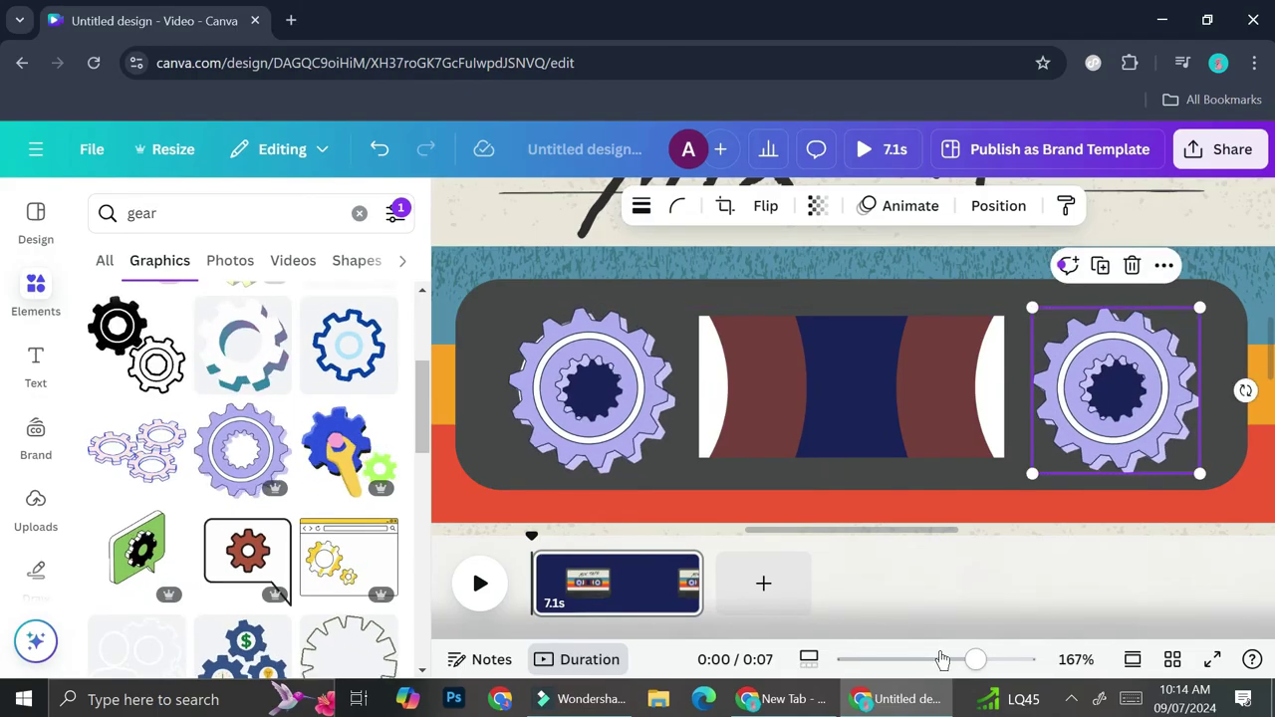
Search the elements for "audio wave", show all graphics and filter them to Animated only
{"action": "left_click_drag", "start_coordinate": [975, 659], "coordinate": [903, 660]}
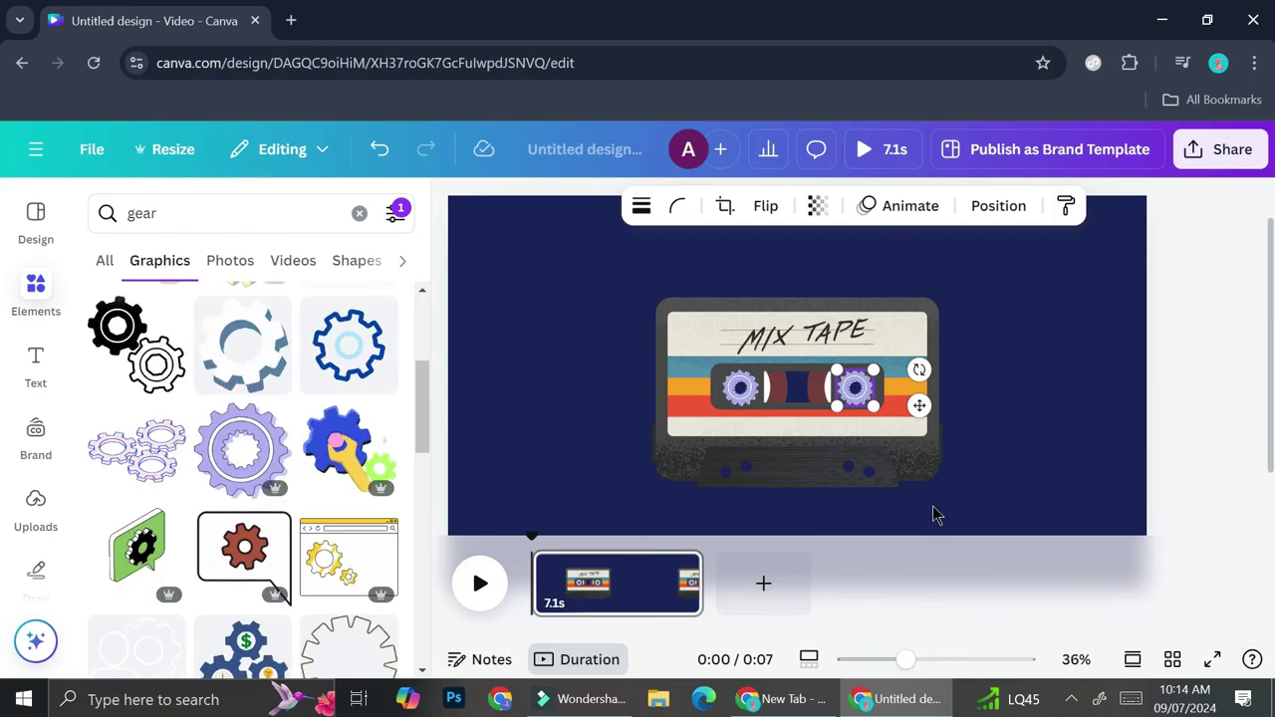
{"action": "left_click", "coordinate": [882, 660]}
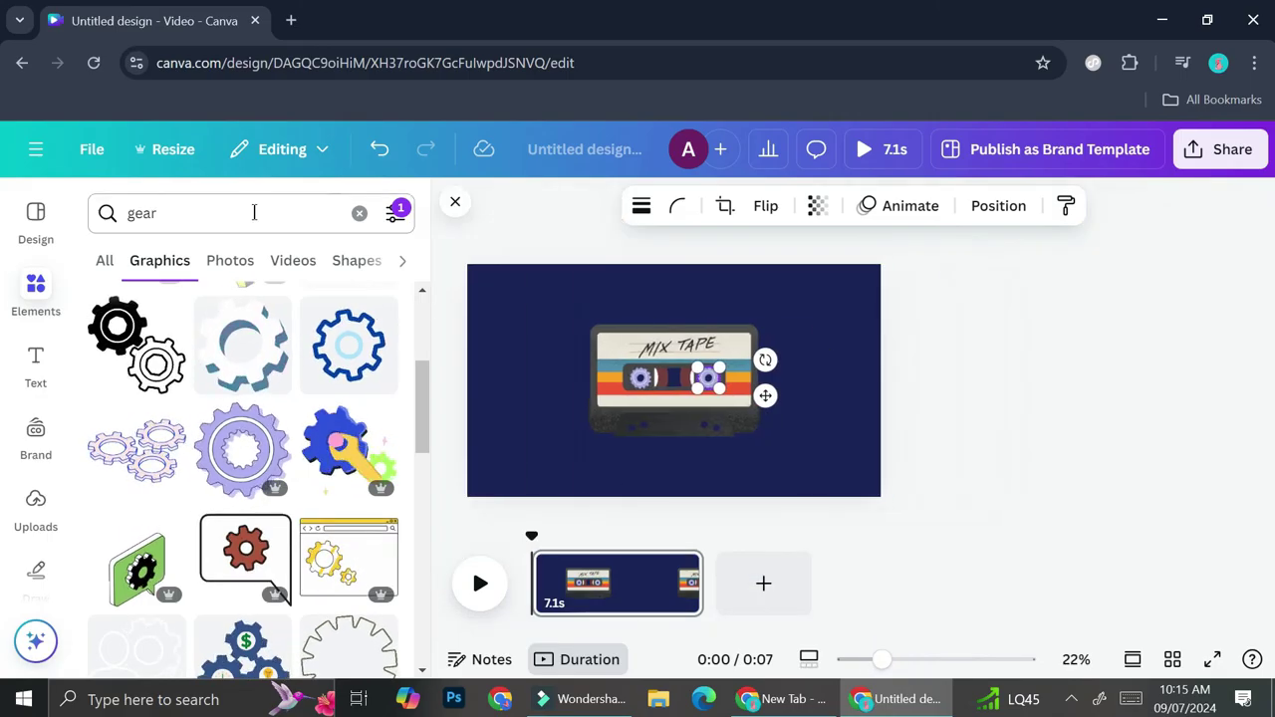
{"action": "left_click", "coordinate": [357, 213]}
{"action": "left_click", "coordinate": [342, 219]}
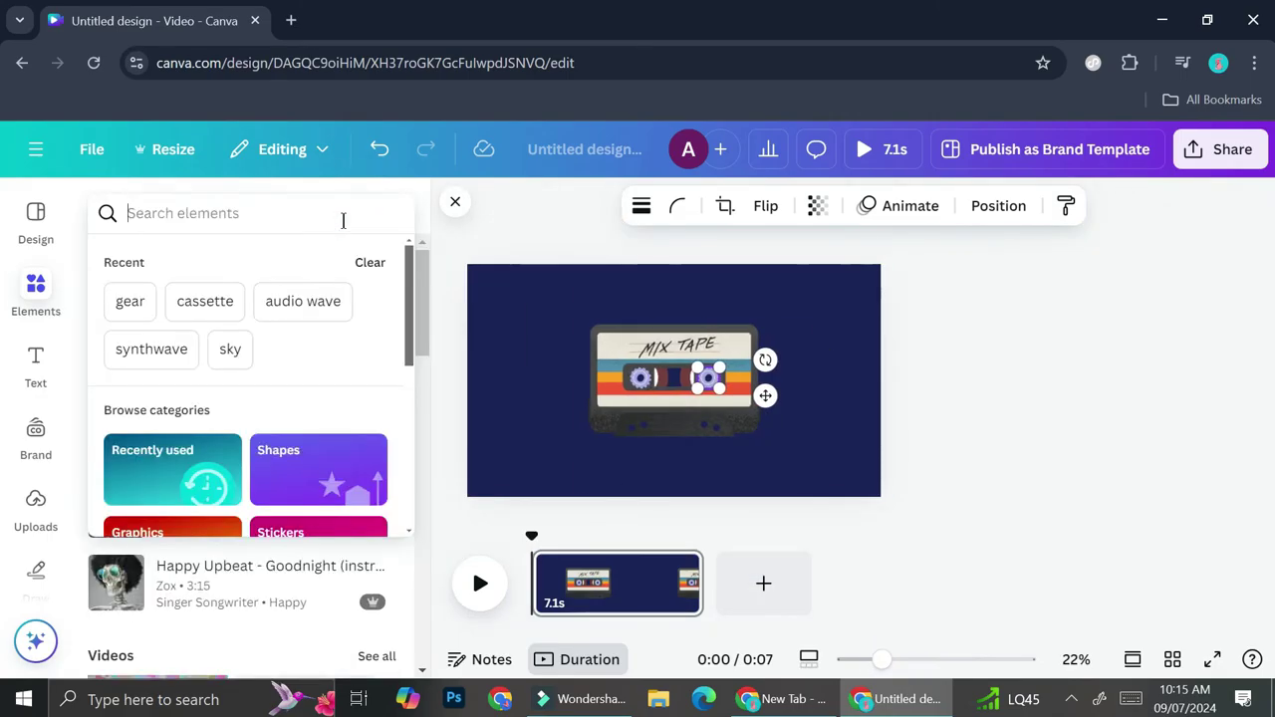
{"action": "left_click", "coordinate": [280, 313]}
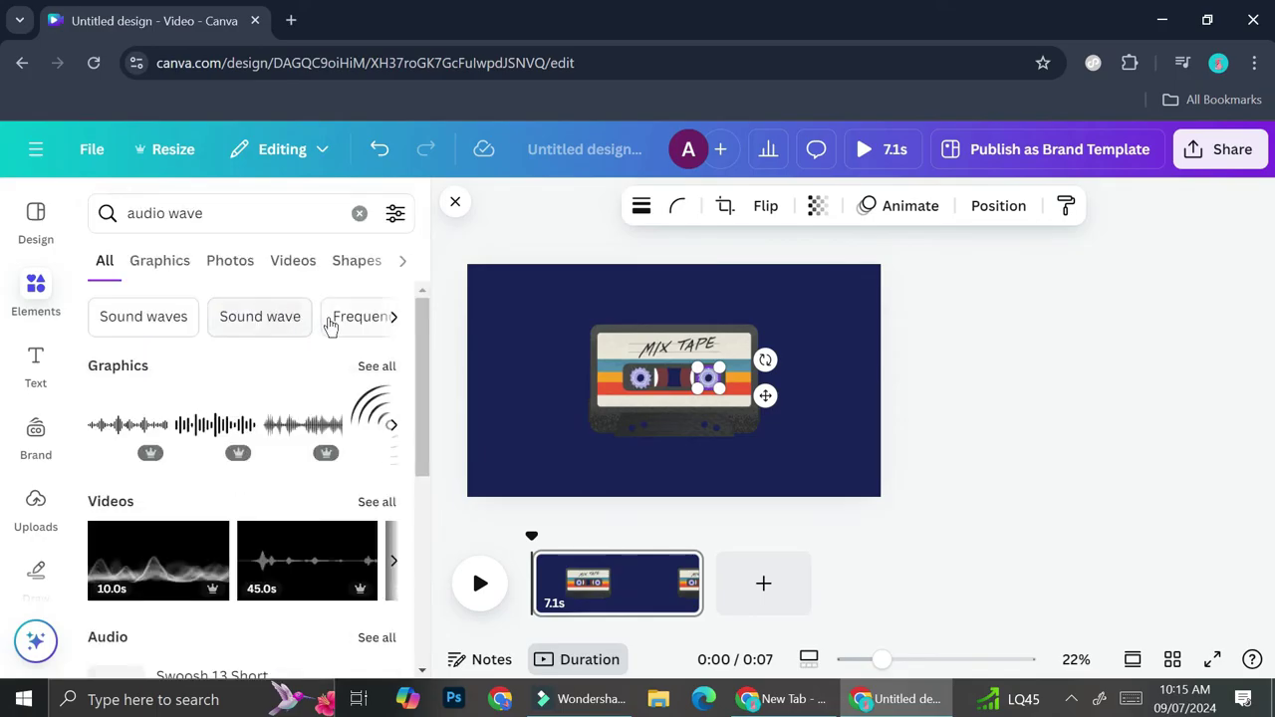
{"action": "left_click", "coordinate": [368, 368]}
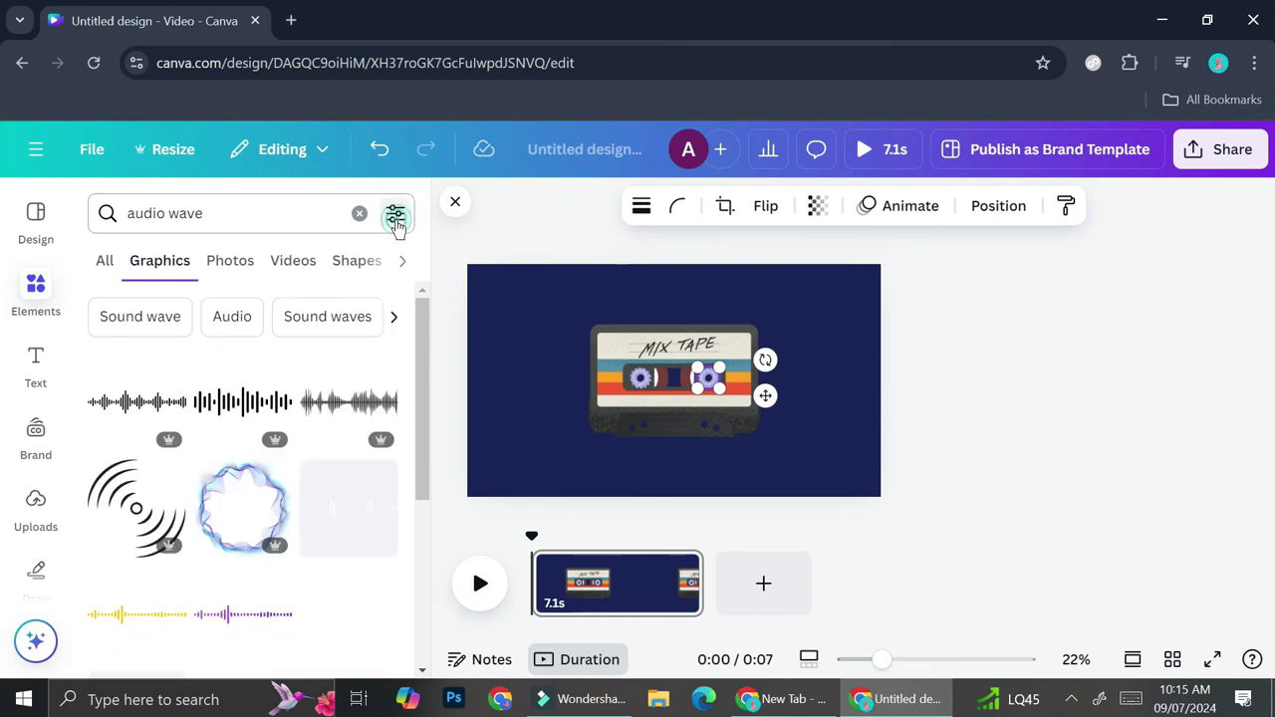
{"action": "left_click", "coordinate": [396, 218]}
{"action": "scroll", "coordinate": [230, 406], "scroll_direction": "down", "scroll_amount": 4}
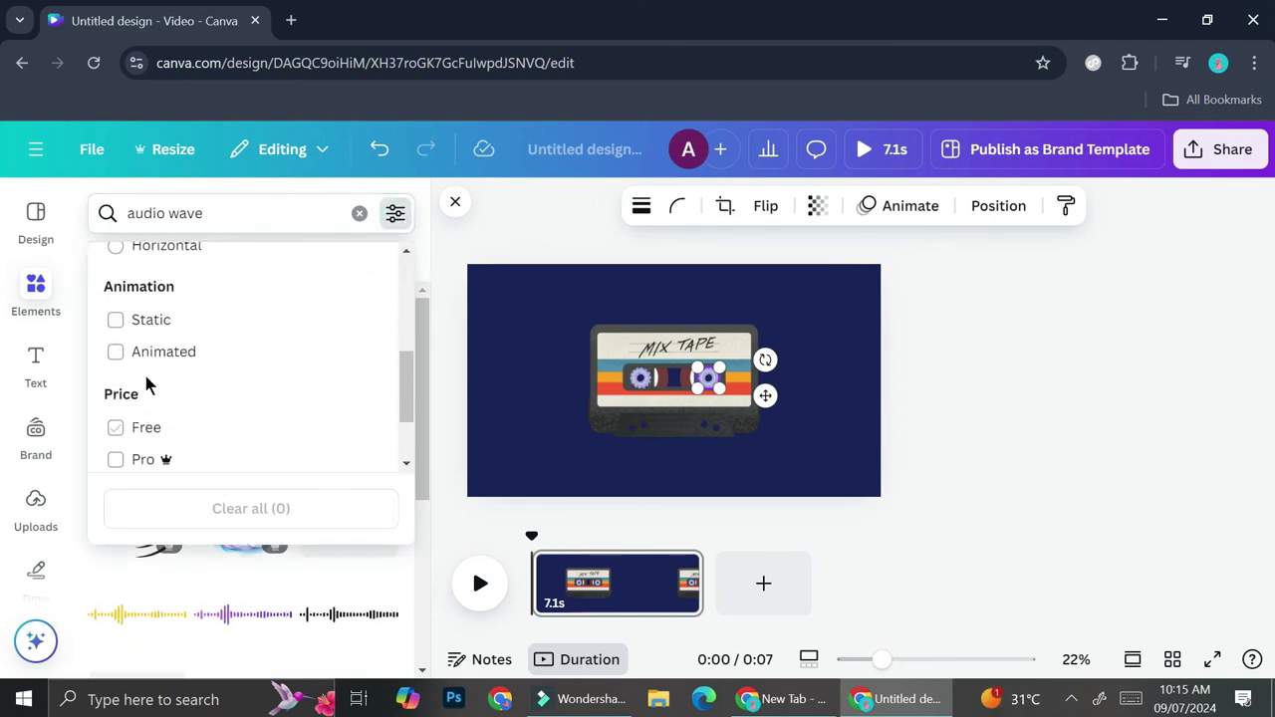
{"action": "left_click", "coordinate": [457, 324]}
{"action": "left_click", "coordinate": [456, 322]}
Add the magenta and blue animated audio wave, scale it to about the cassette's width and centre it over the cassette's lower edge
{"action": "scroll", "coordinate": [329, 342], "scroll_direction": "down", "scroll_amount": 3}
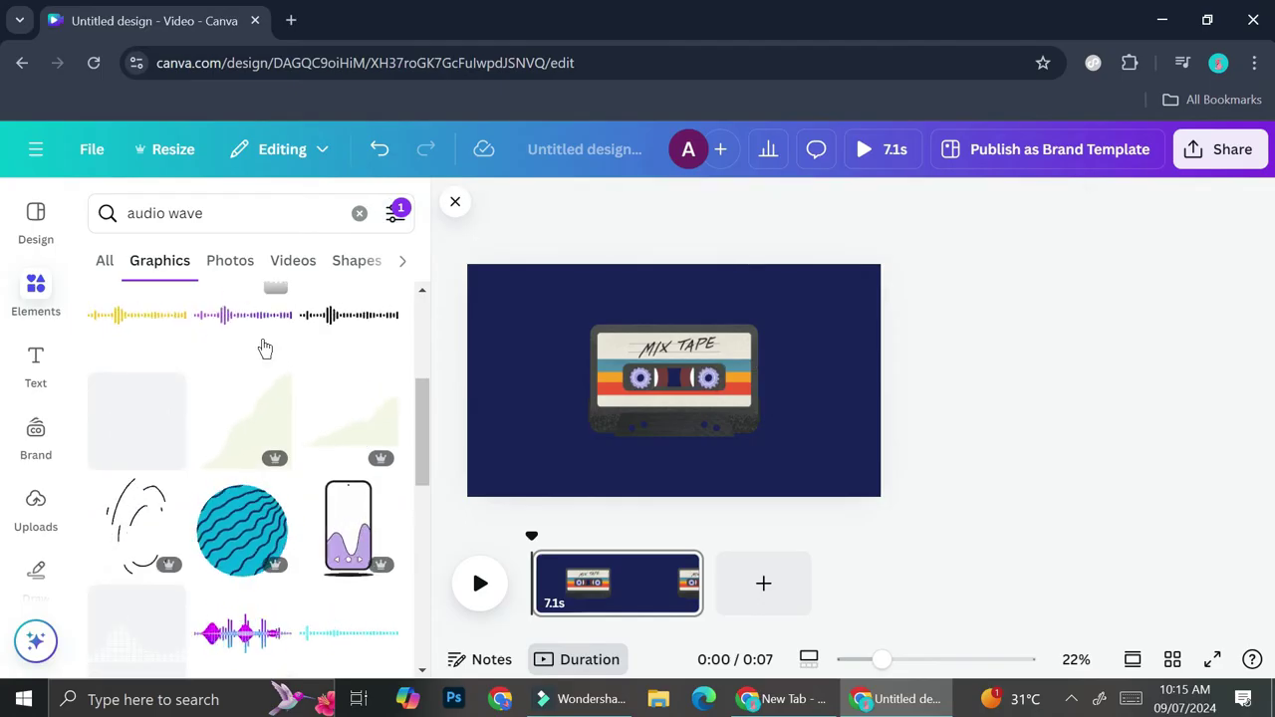
{"action": "scroll", "coordinate": [360, 501], "scroll_direction": "down", "scroll_amount": 1}
{"action": "scroll", "coordinate": [369, 495], "scroll_direction": "down", "scroll_amount": 1}
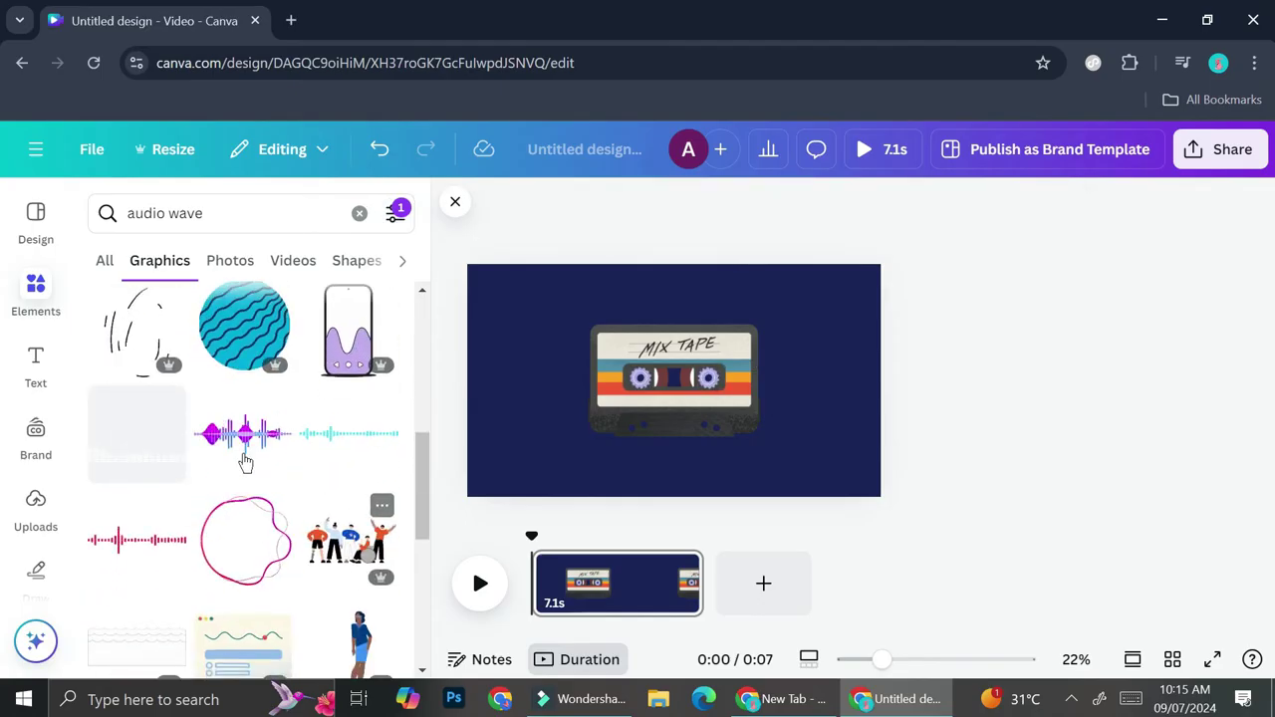
{"action": "left_click", "coordinate": [283, 443]}
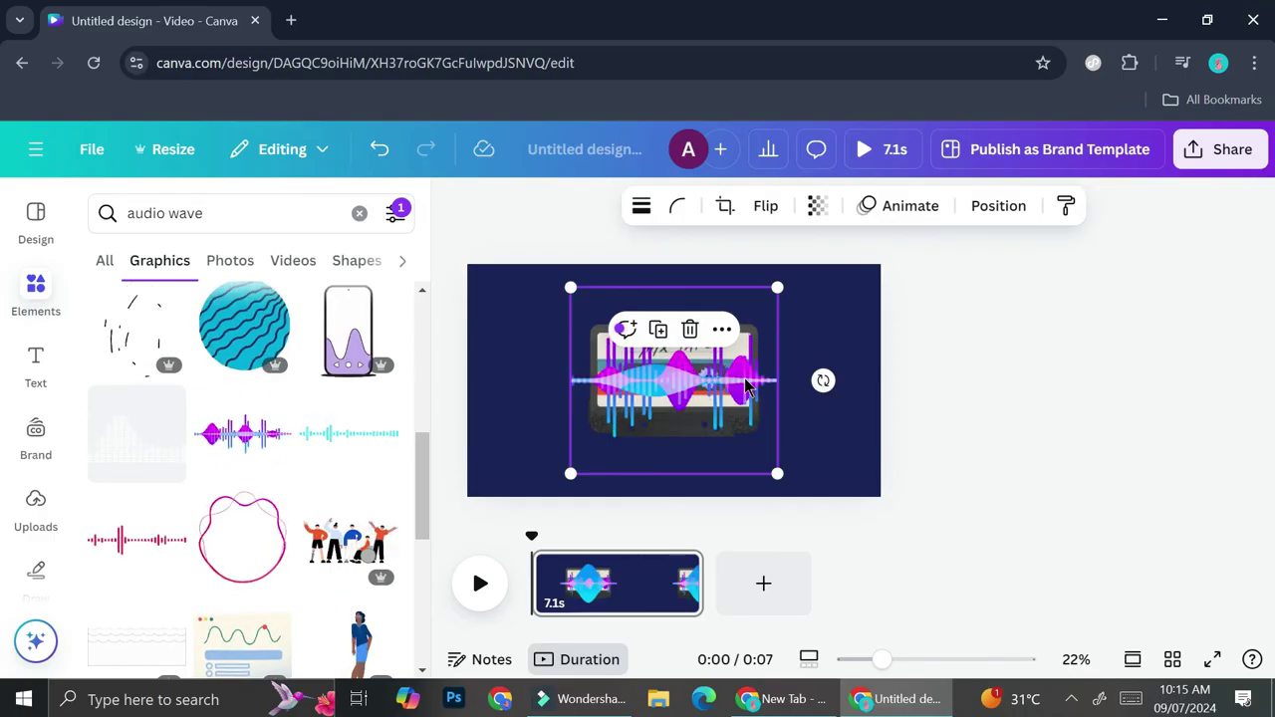
{"action": "left_click_drag", "start_coordinate": [730, 382], "coordinate": [735, 436]}
{"action": "left_click_drag", "start_coordinate": [881, 659], "coordinate": [891, 660]}
{"action": "left_click_drag", "start_coordinate": [841, 326], "coordinate": [786, 381]}
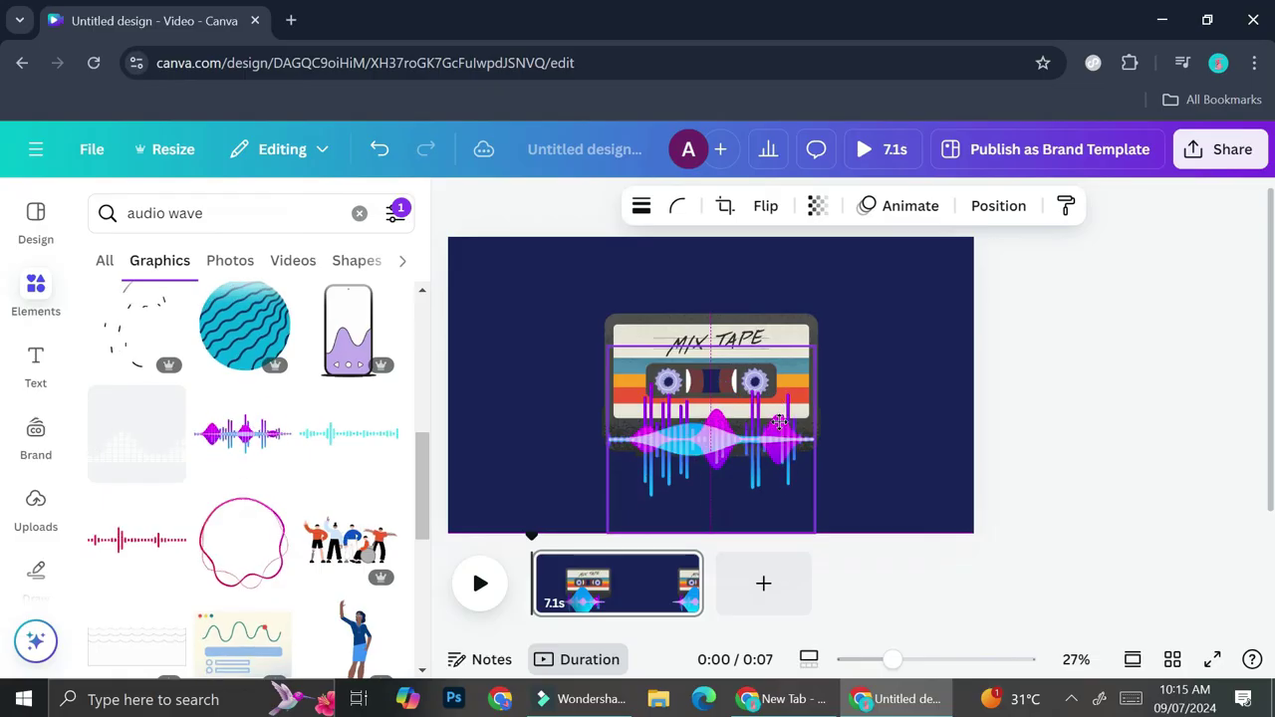
{"action": "left_click_drag", "start_coordinate": [787, 428], "coordinate": [781, 426]}
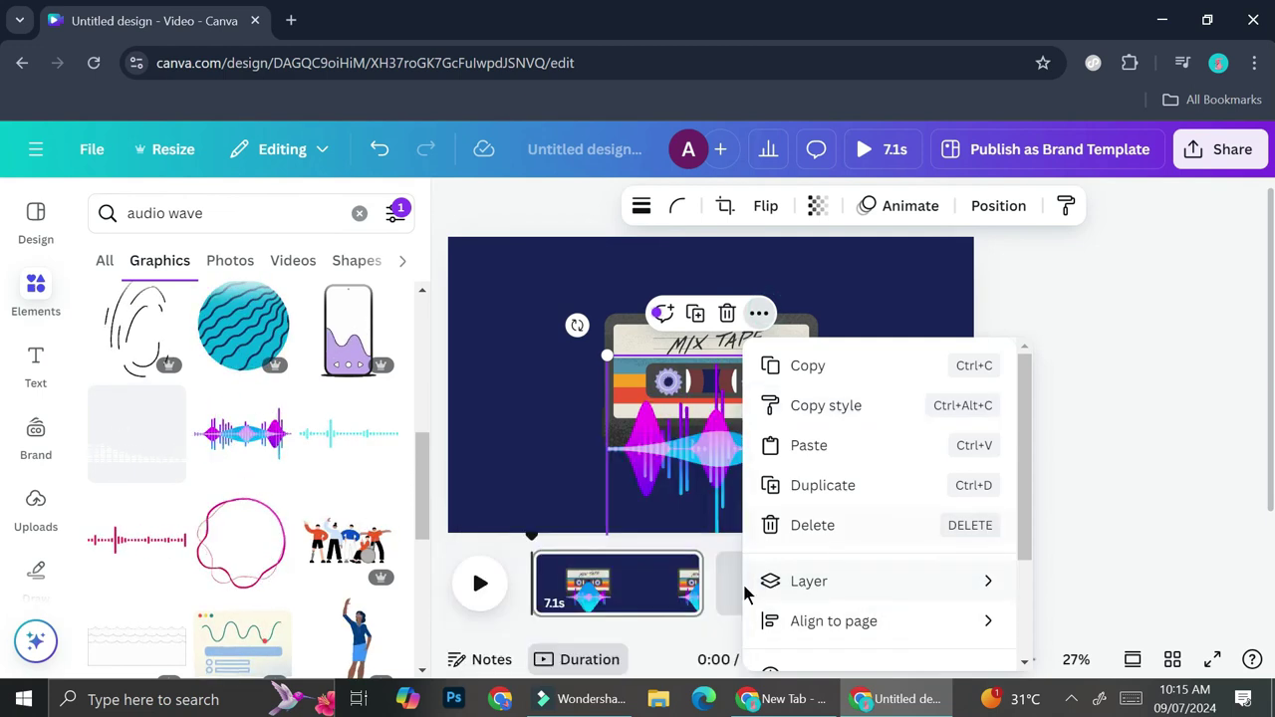
Send the magenta and blue audio wave behind the cassette in the layer order
{"action": "mouse_move", "coordinate": [816, 583]}
{"action": "left_click", "coordinate": [550, 582]}
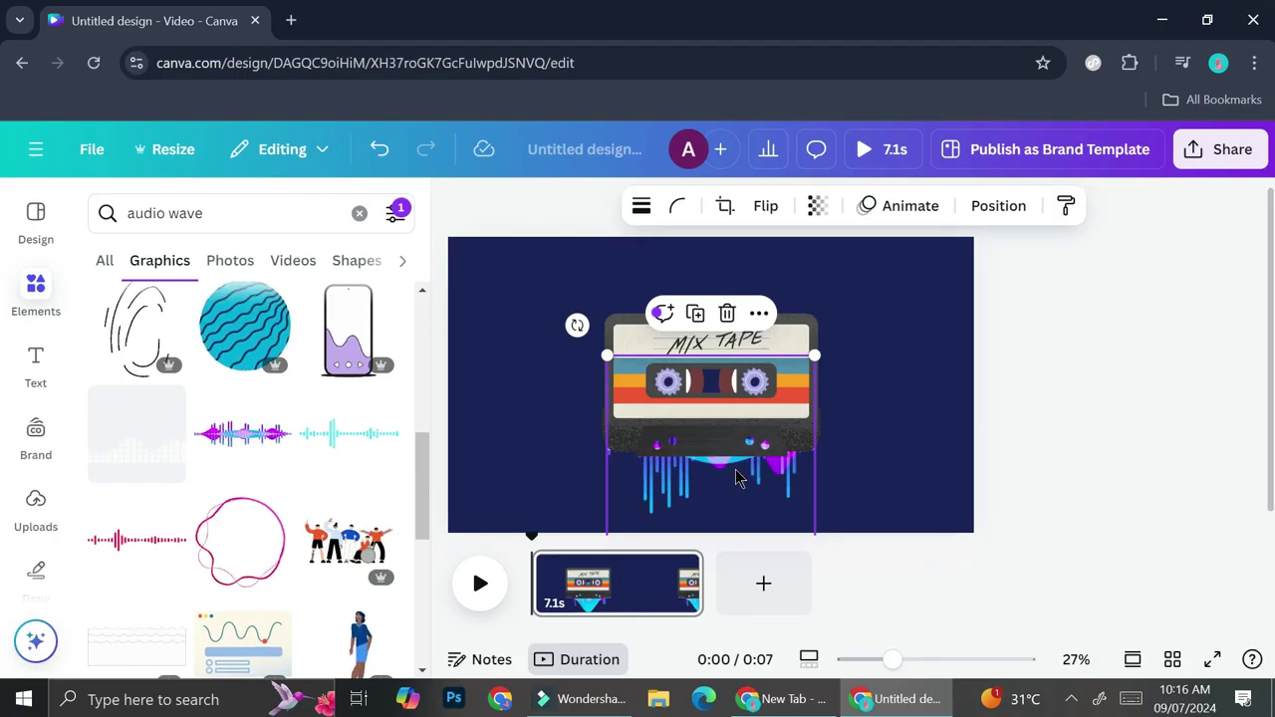
{"action": "left_click", "coordinate": [1035, 484]}
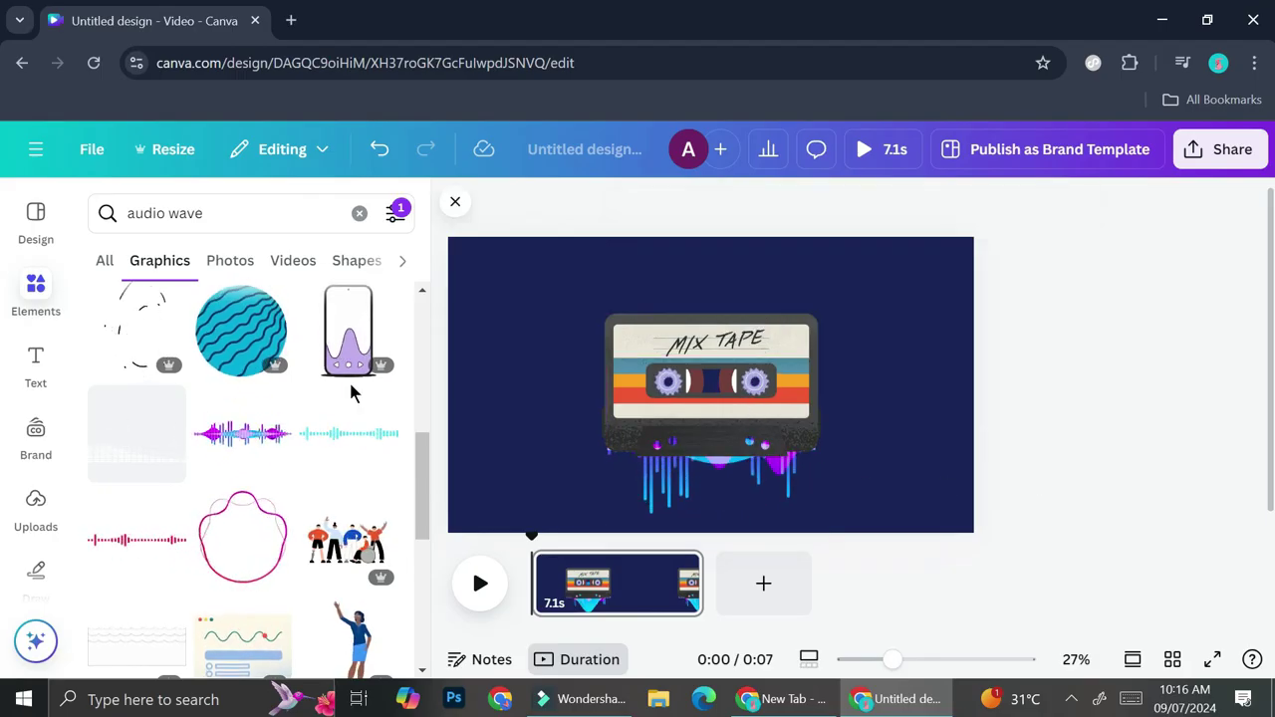
Add the yellow animated equalizer bars, scale them to about the cassette's width and place them along its upper edge
{"action": "scroll", "coordinate": [348, 392], "scroll_direction": "down", "scroll_amount": 5}
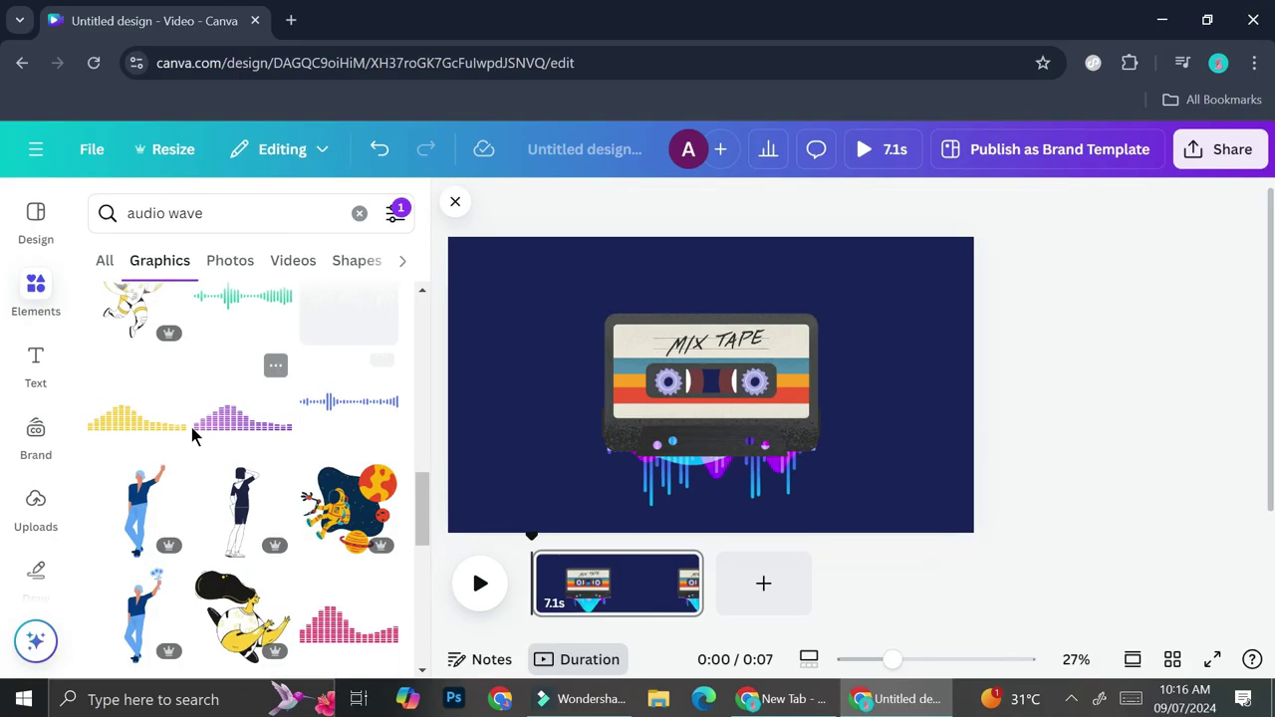
{"action": "left_click", "coordinate": [130, 416]}
{"action": "mouse_move", "coordinate": [743, 349]}
{"action": "left_mouse_down"}
{"action": "mouse_move", "coordinate": [743, 288]}
{"action": "mouse_move", "coordinate": [743, 329]}
{"action": "left_mouse_up"}
{"action": "left_click_drag", "start_coordinate": [896, 418], "coordinate": [796, 309]}
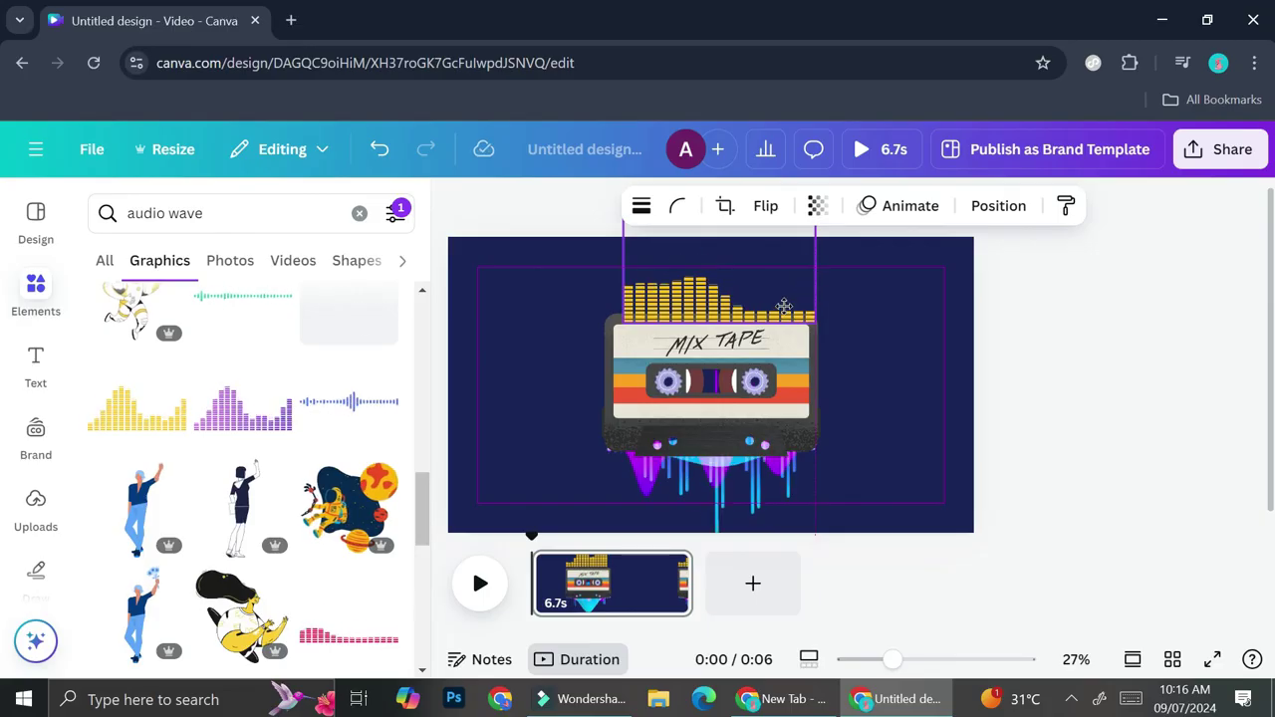
{"action": "left_click_drag", "start_coordinate": [784, 305], "coordinate": [781, 306]}
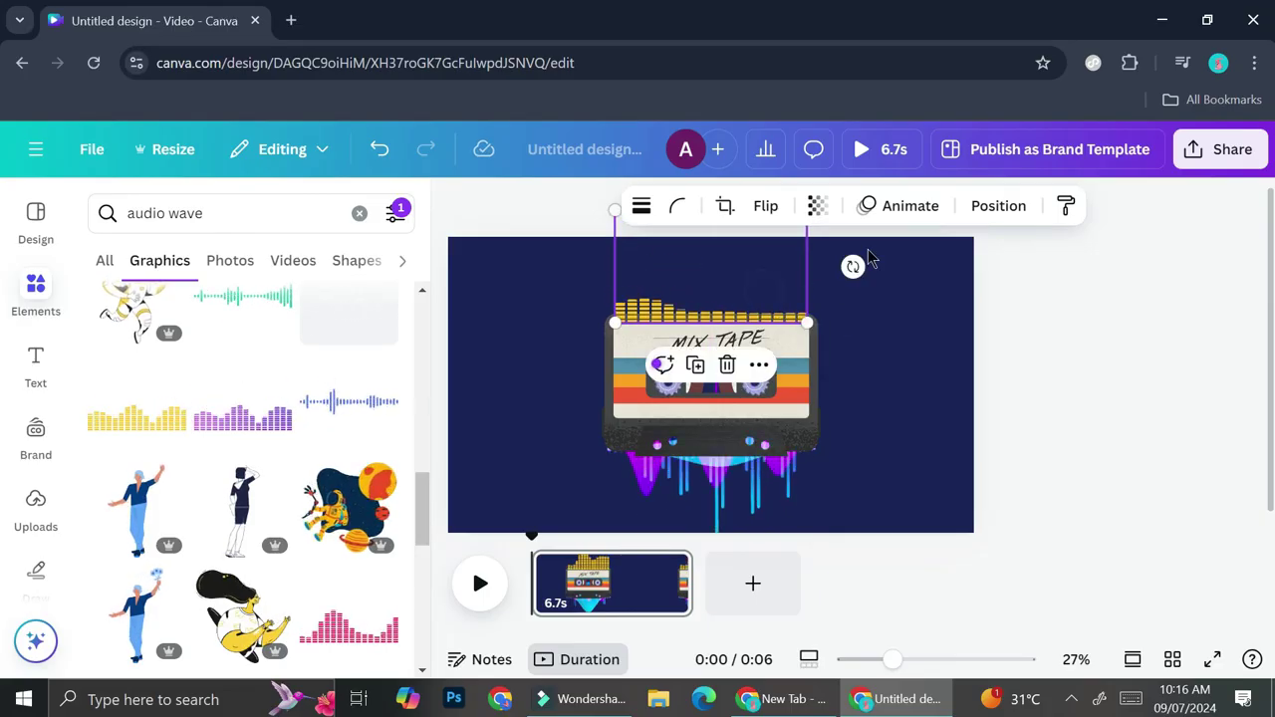
Send the yellow equalizer bars behind the cassette in the layer order
{"action": "right_click", "coordinate": [768, 279]}
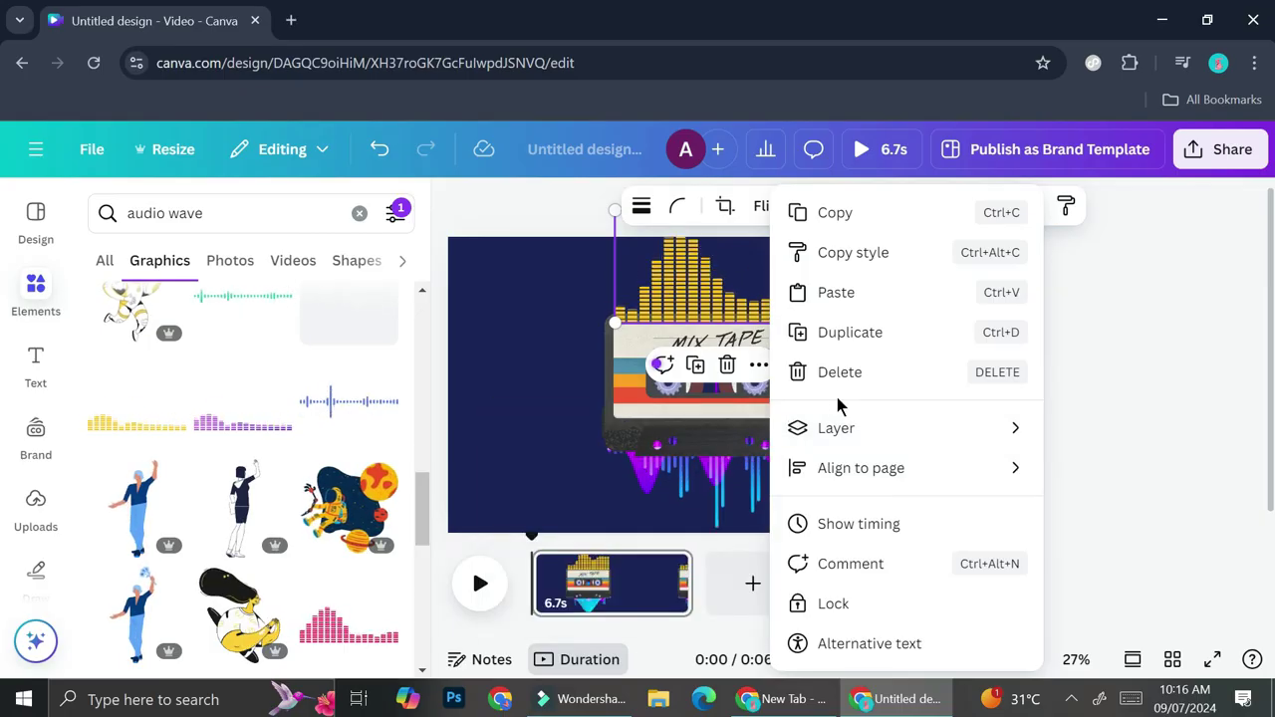
{"action": "mouse_move", "coordinate": [820, 427]}
{"action": "left_click", "coordinate": [598, 547]}
{"action": "left_click", "coordinate": [1041, 368]}
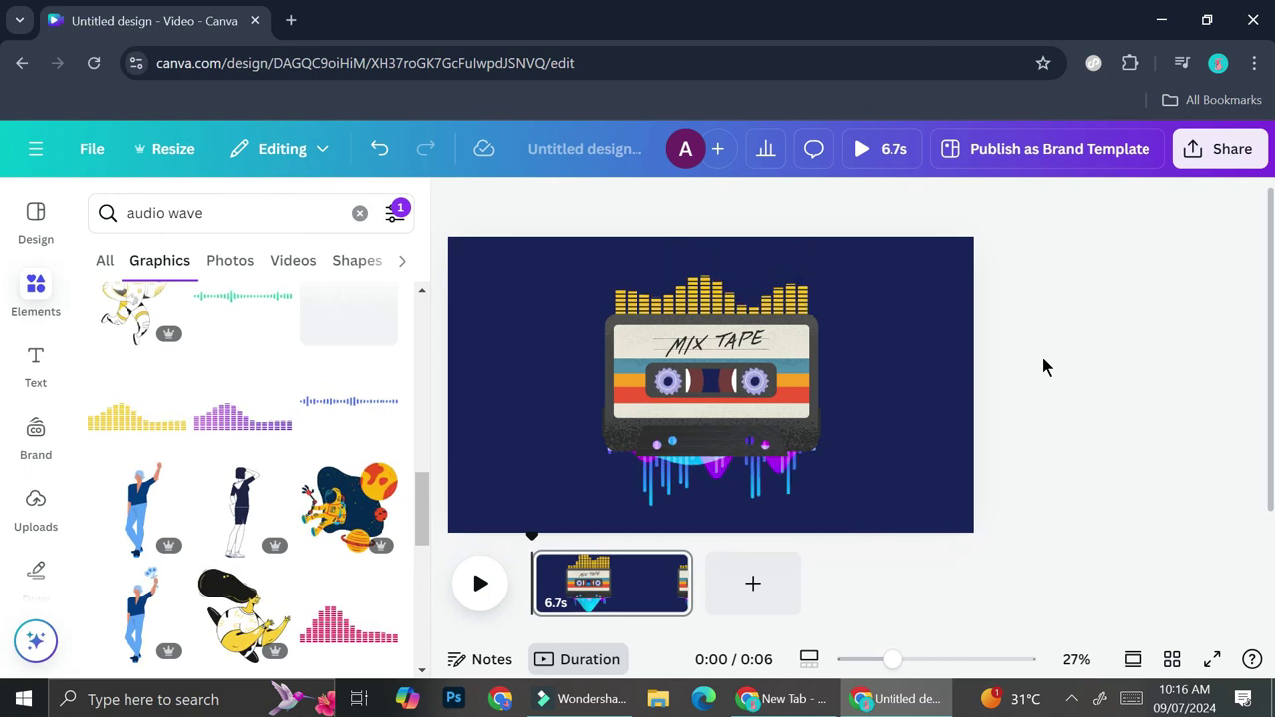
Open the Audio app from Canva's own apps to browse music tracks for the video
{"action": "scroll", "coordinate": [24, 464], "scroll_direction": "down", "scroll_amount": 3}
{"action": "left_click", "coordinate": [30, 472]}
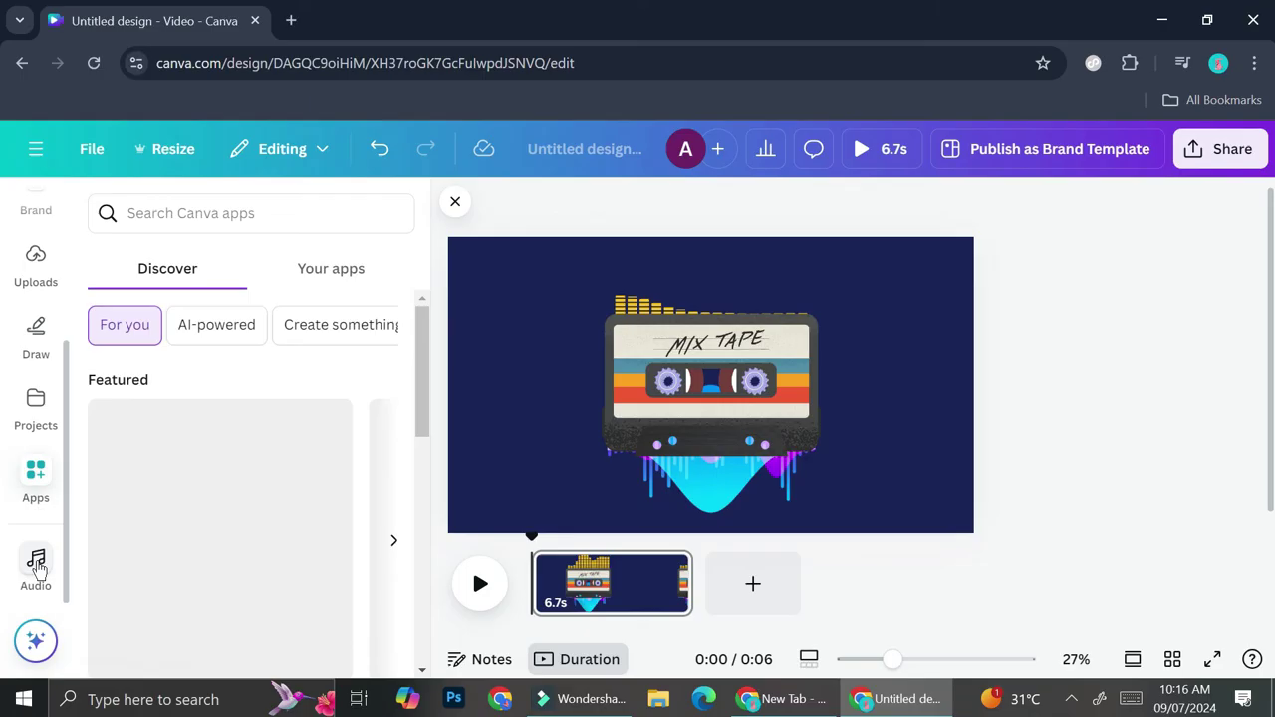
{"action": "scroll", "coordinate": [129, 463], "scroll_direction": "down", "scroll_amount": 5}
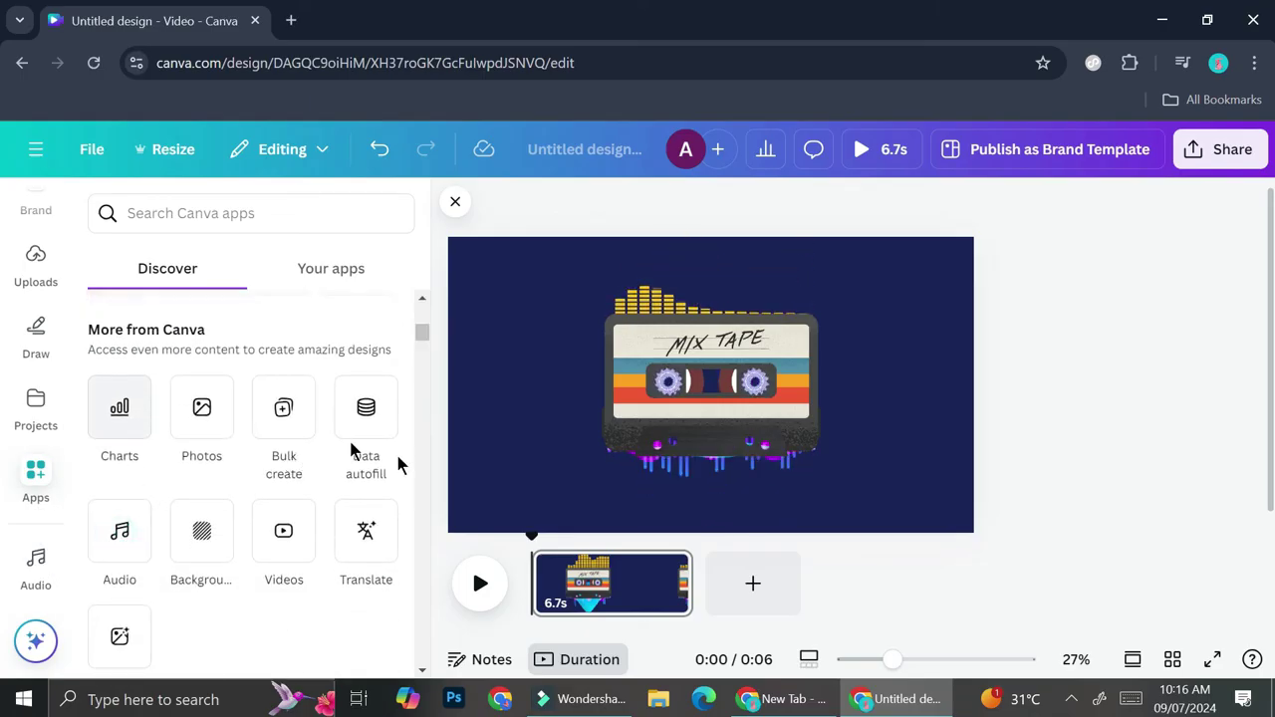
{"action": "left_click", "coordinate": [150, 531]}
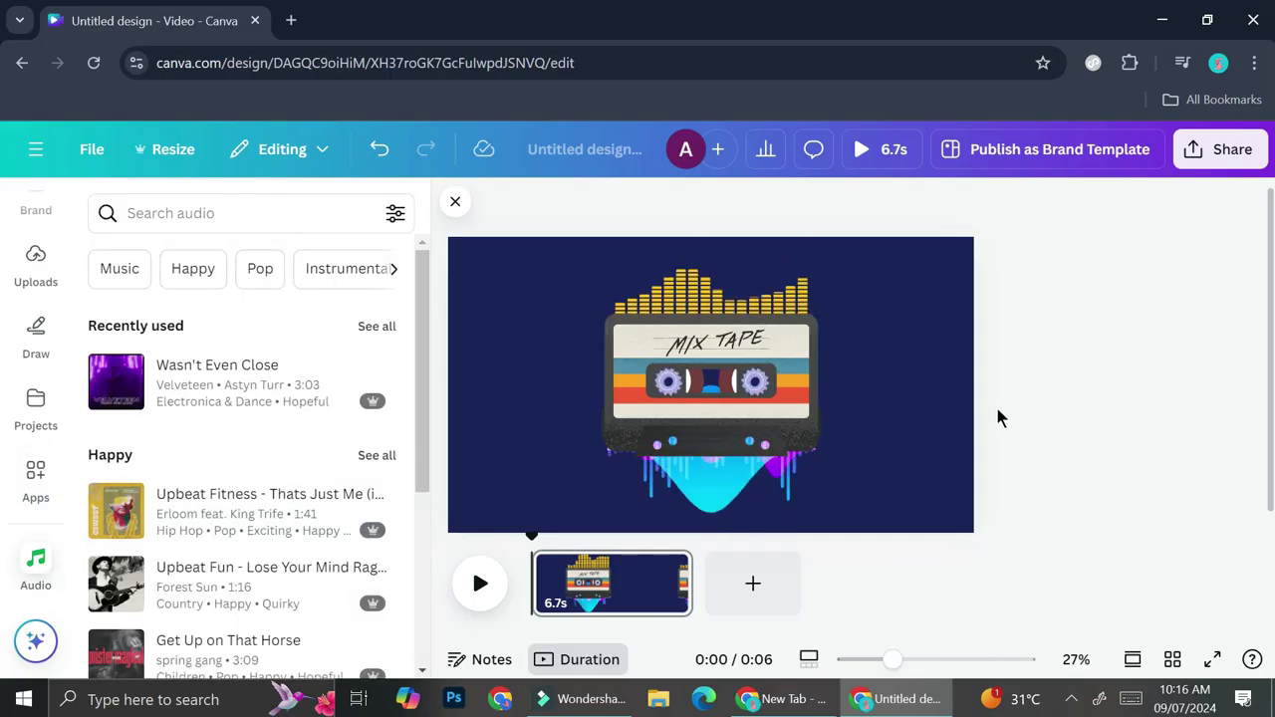